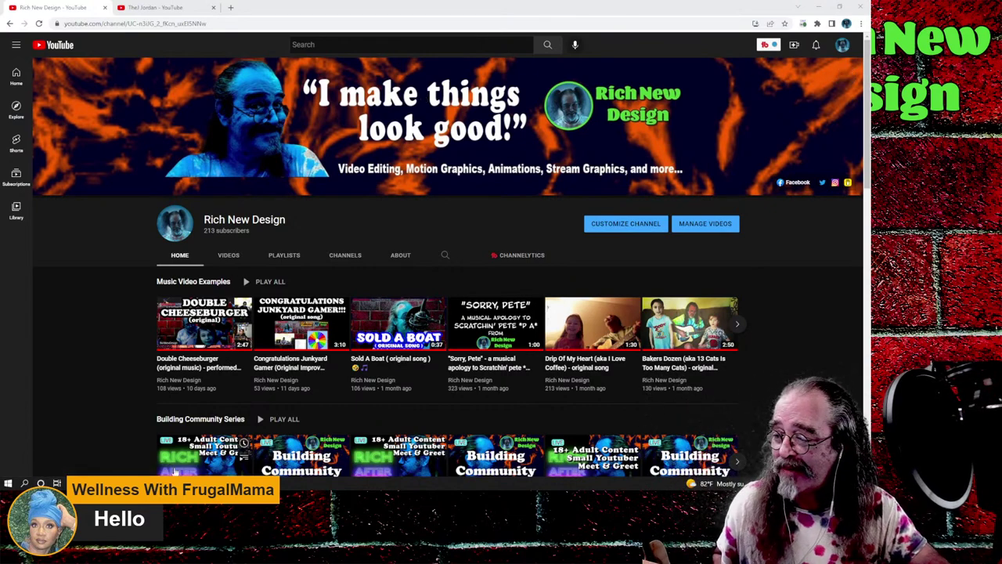
- Switch to the VoiceMeeter Banana mixer to show its audio routing and shift its window slightly aside
mouse_move(193, 483)
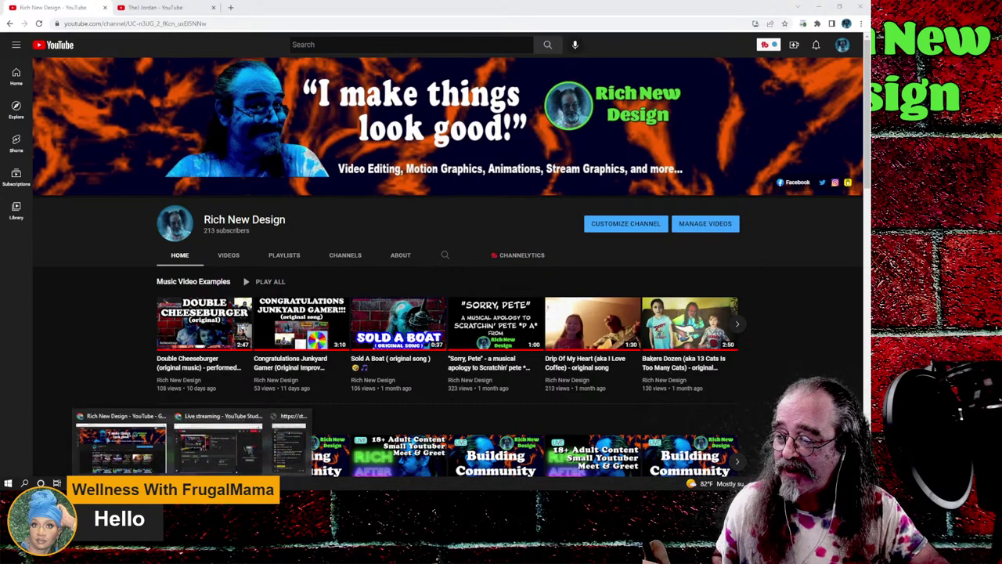
left_click(217, 469)
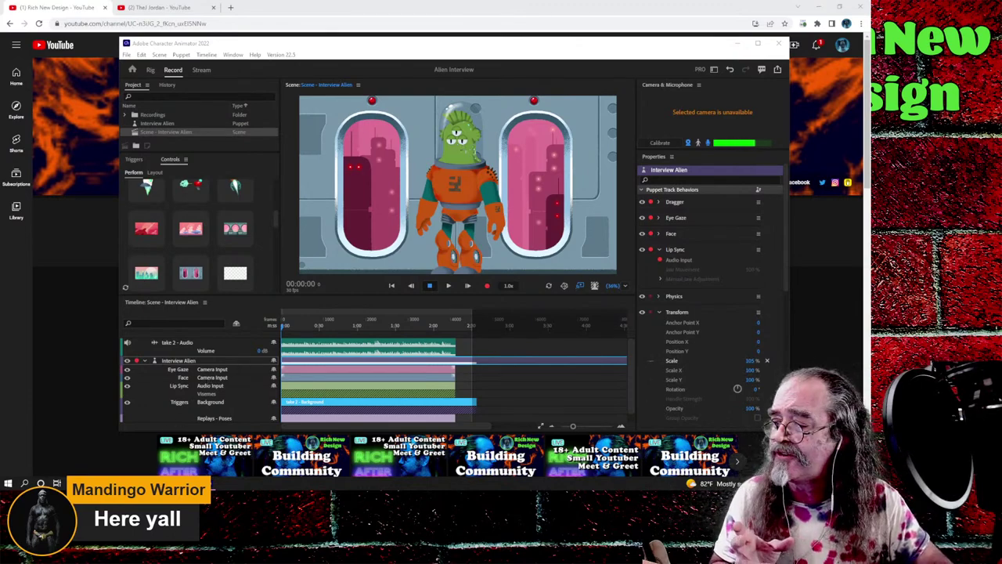
mouse_move(178, 483)
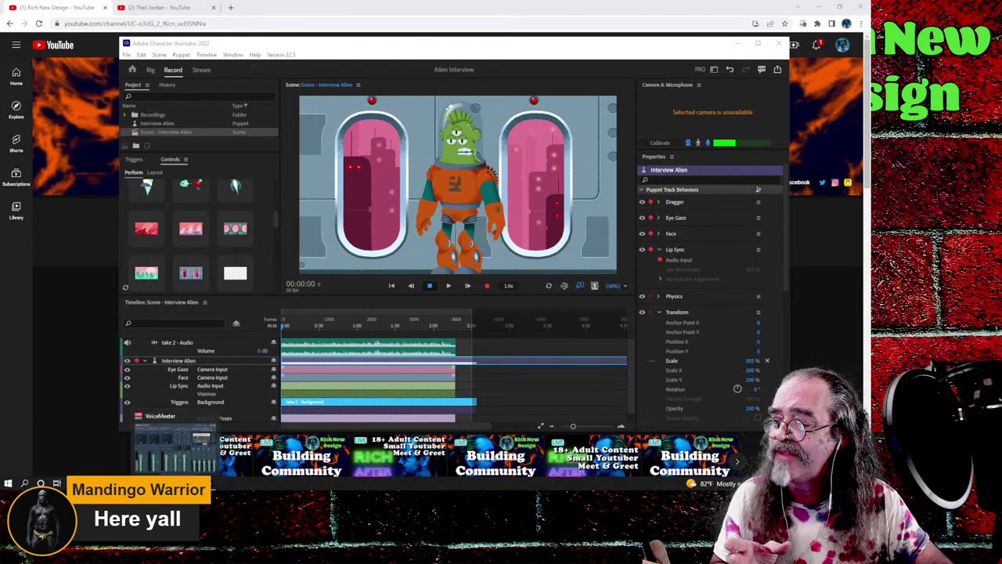
left_click(176, 450)
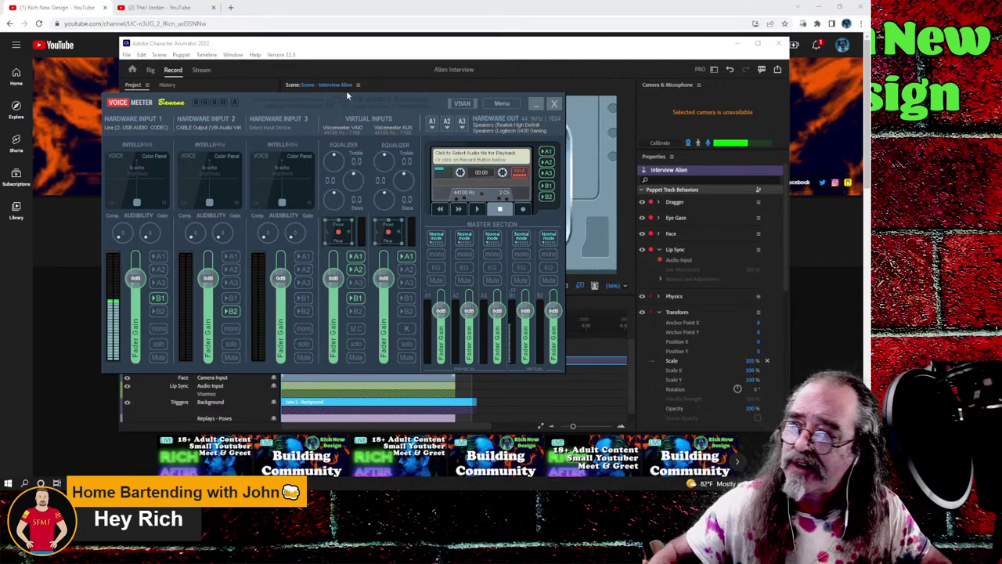
left_click_drag(345, 99, 378, 104)
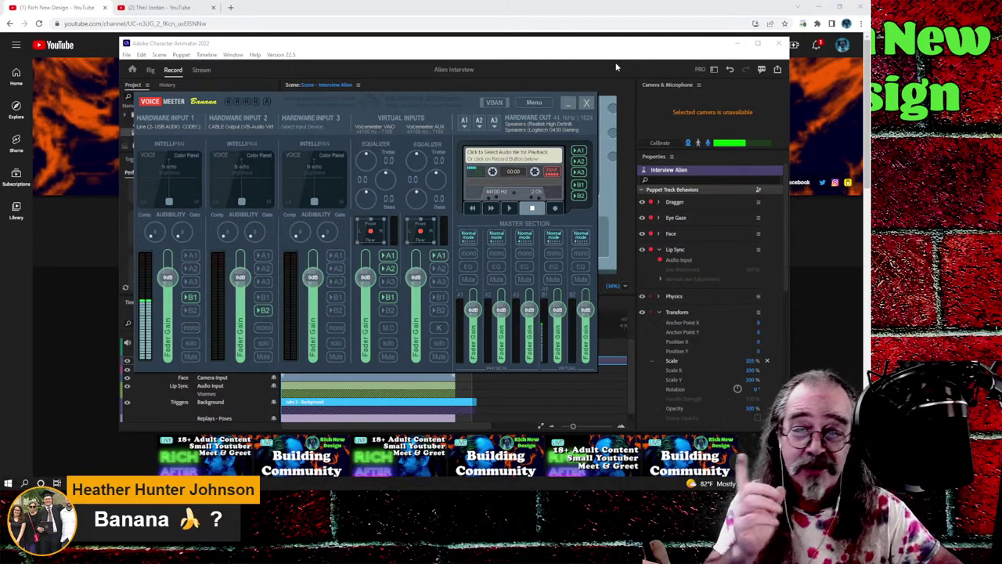
- Switch to Adobe Character Animator, maximize its window, and open Puppet Maker from the home screen
left_click(479, 46)
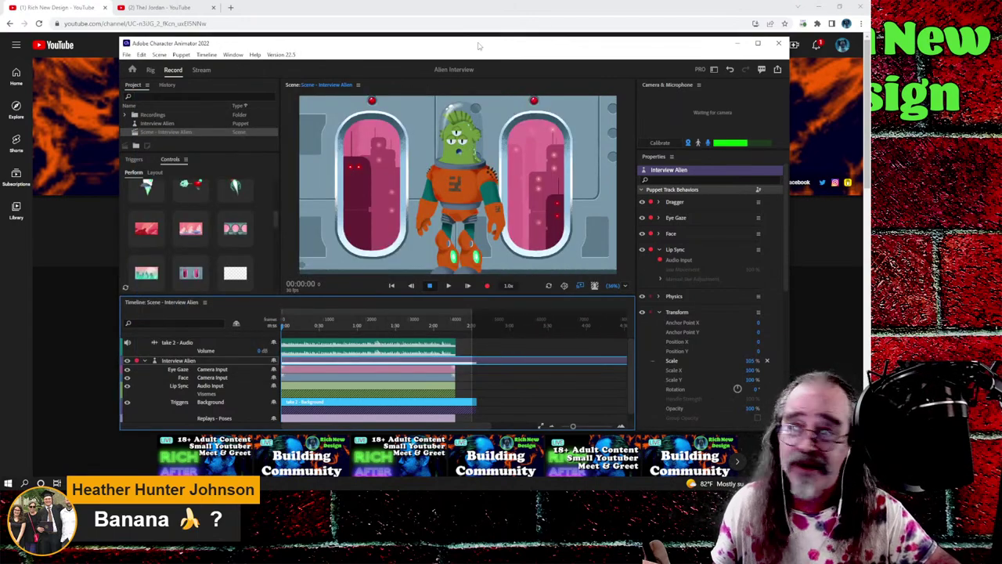
double_click(479, 46)
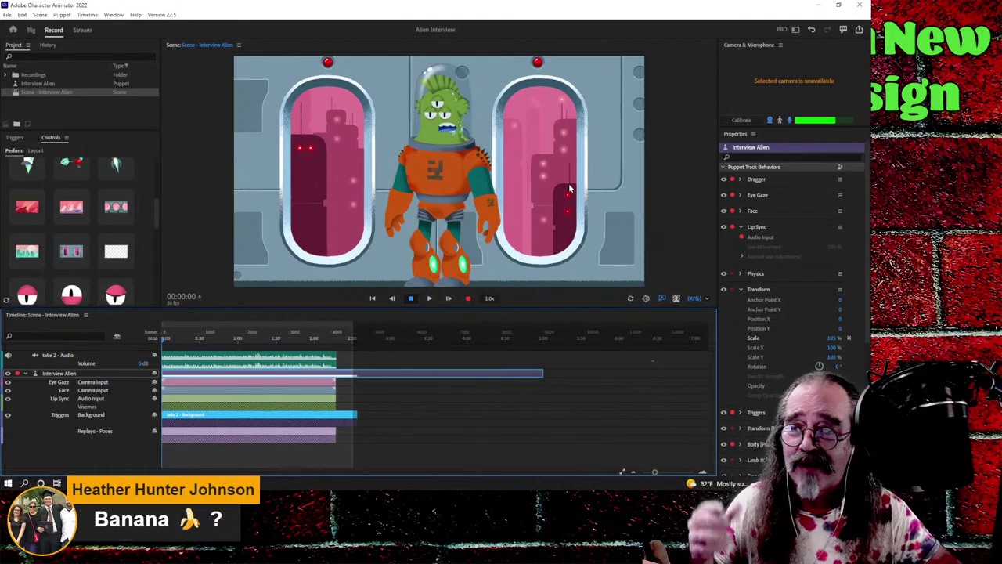
left_click(12, 29)
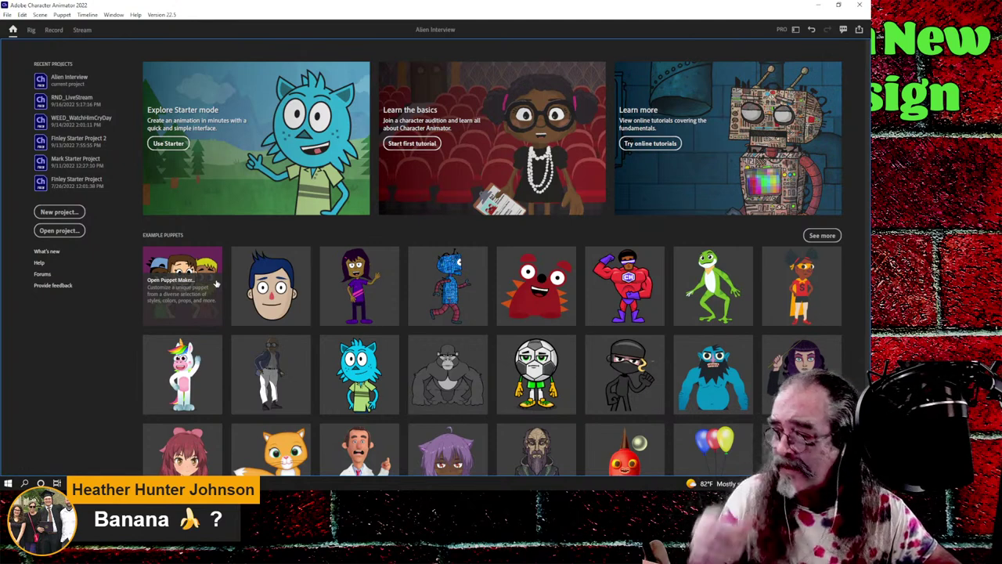
left_click(178, 301)
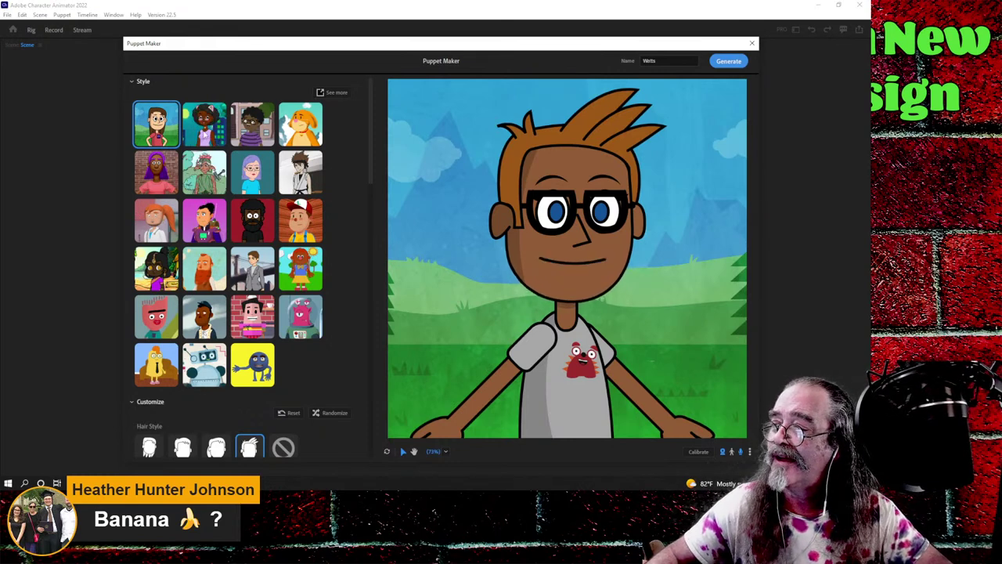
- Preview the green-haired Kyo puppet style and return to the Wetts cartoon style
left_click(205, 126)
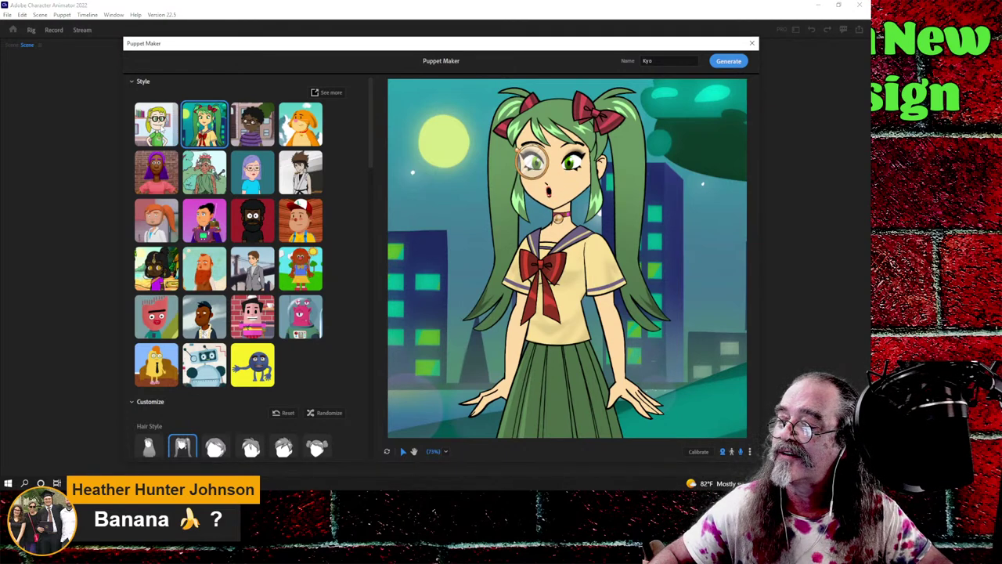
left_click(155, 123)
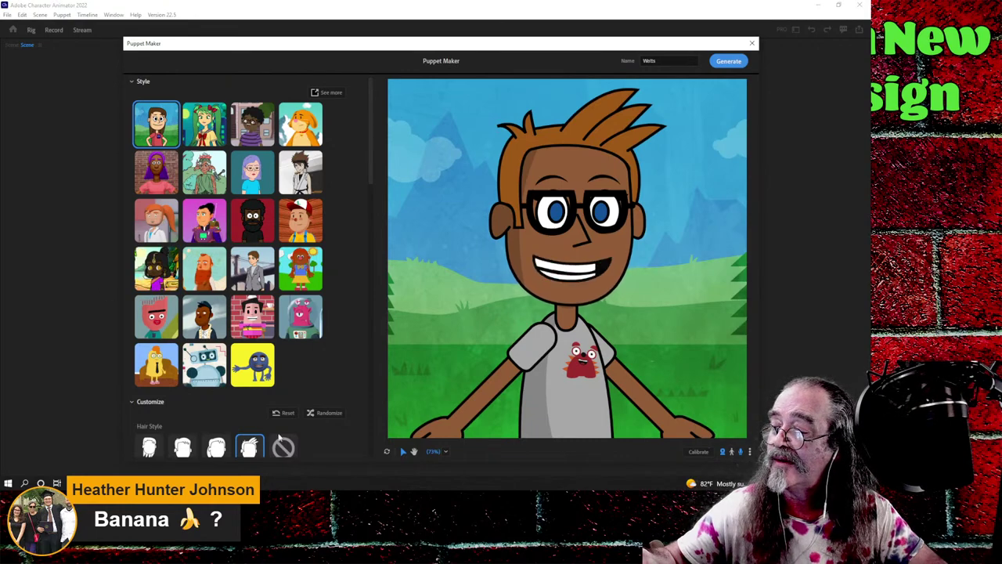
- Try the short and ponytail hair styles, including with magenta hair, and settle on the long straight style
scroll(348, 408, "down", 3)
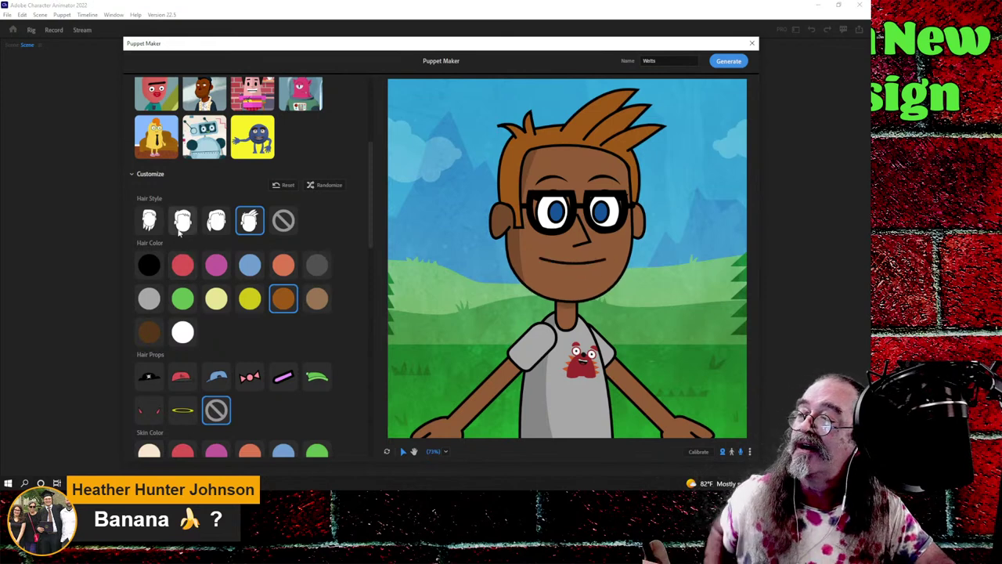
left_click(182, 220)
left_click(216, 222)
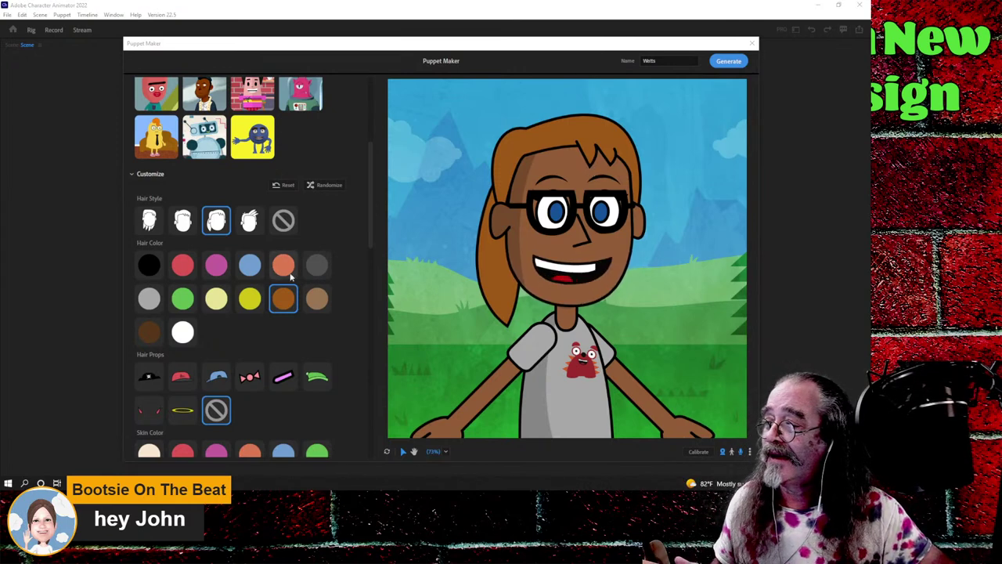
left_click(221, 271)
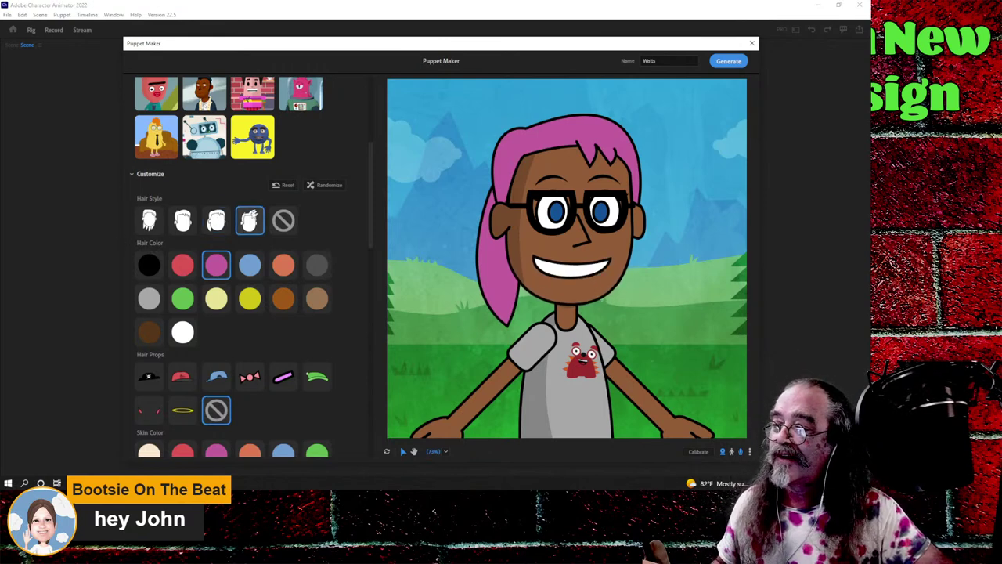
left_click(183, 223)
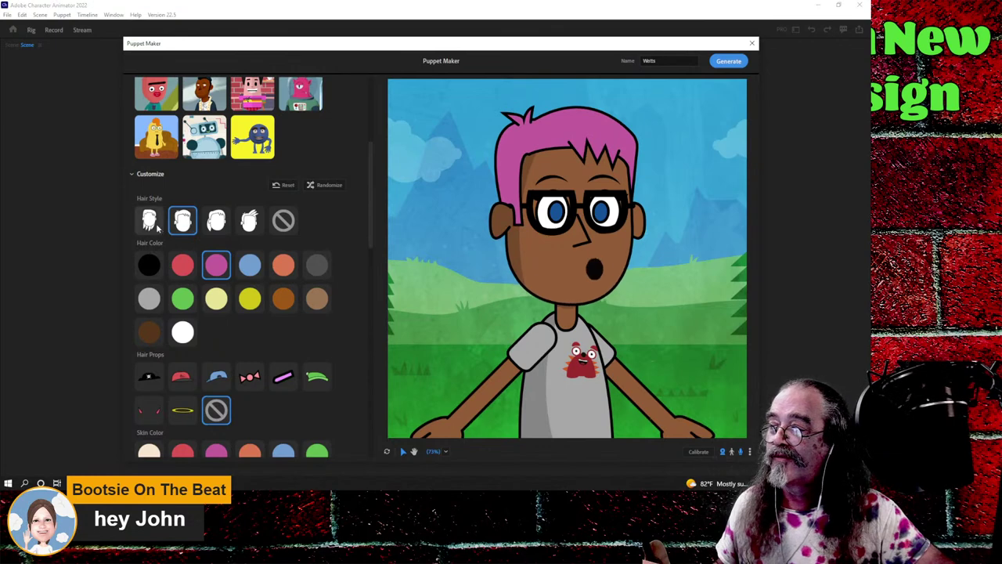
left_click(158, 224)
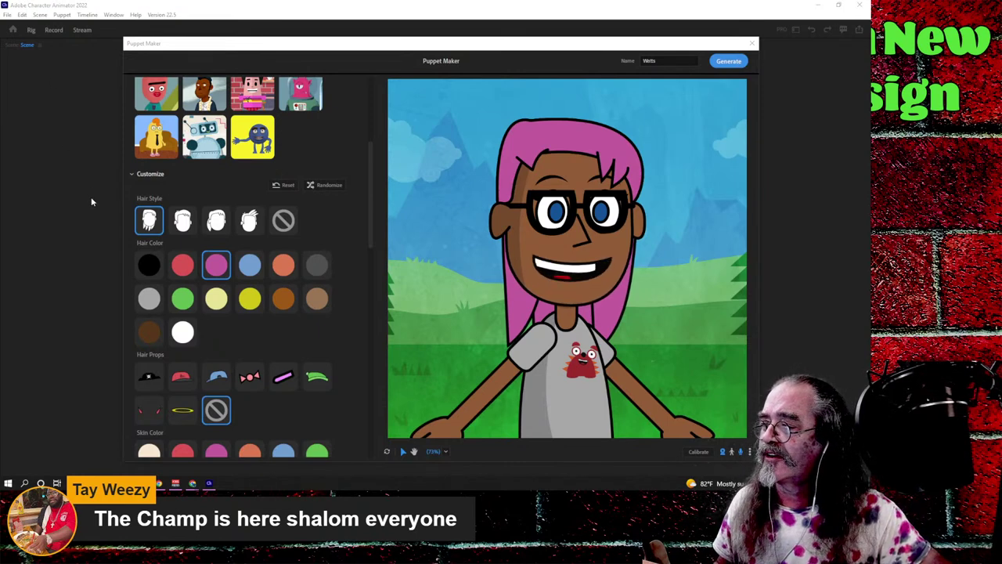
- Try black, green and pale yellow hair on the puppet, and set the hair color to red
left_click(156, 266)
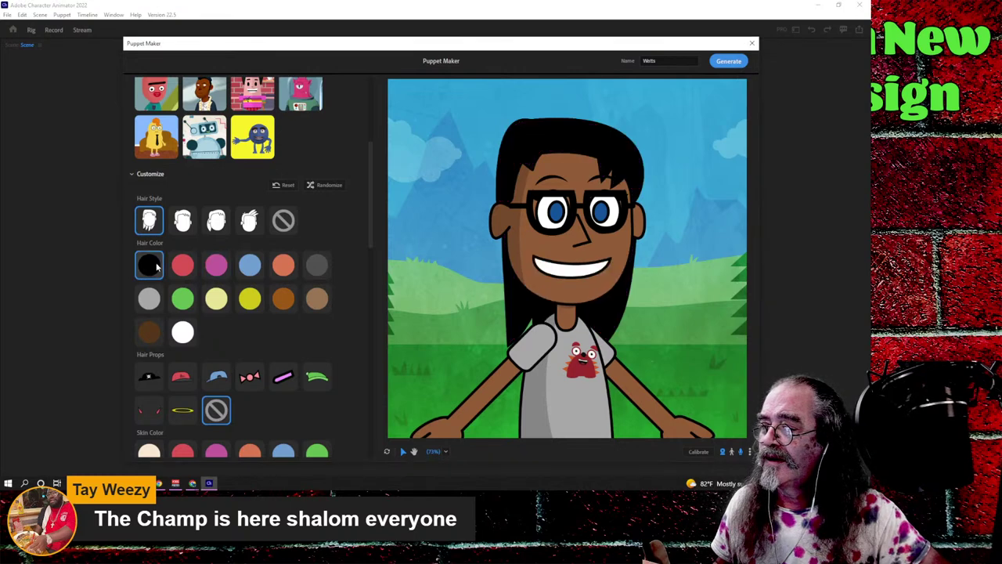
left_click(179, 298)
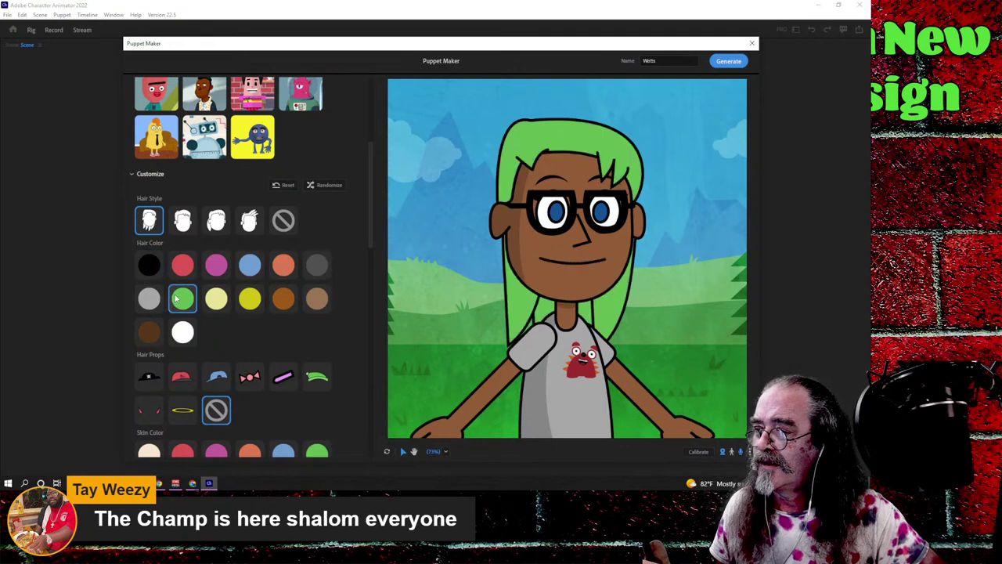
left_click(214, 298)
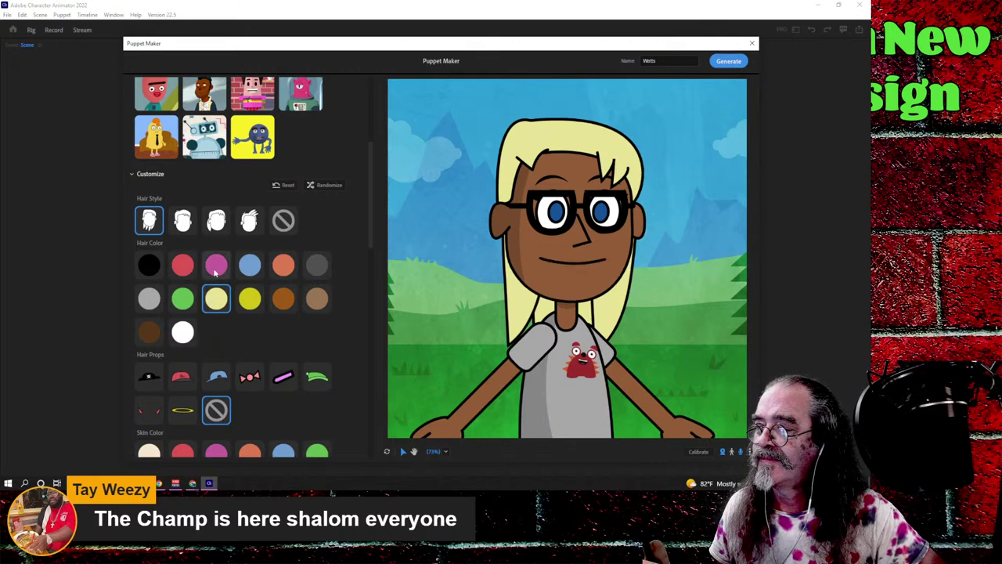
left_click(188, 271)
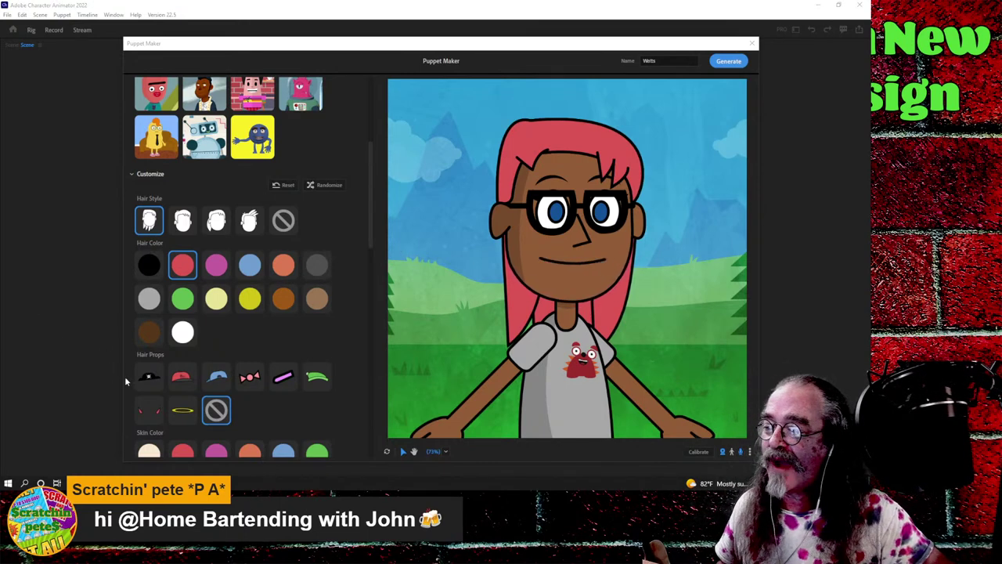
- Try the red cap, backwards blue cap, pink bow, green beanie, purple clip, halo and devil horns as hair props
left_click(181, 378)
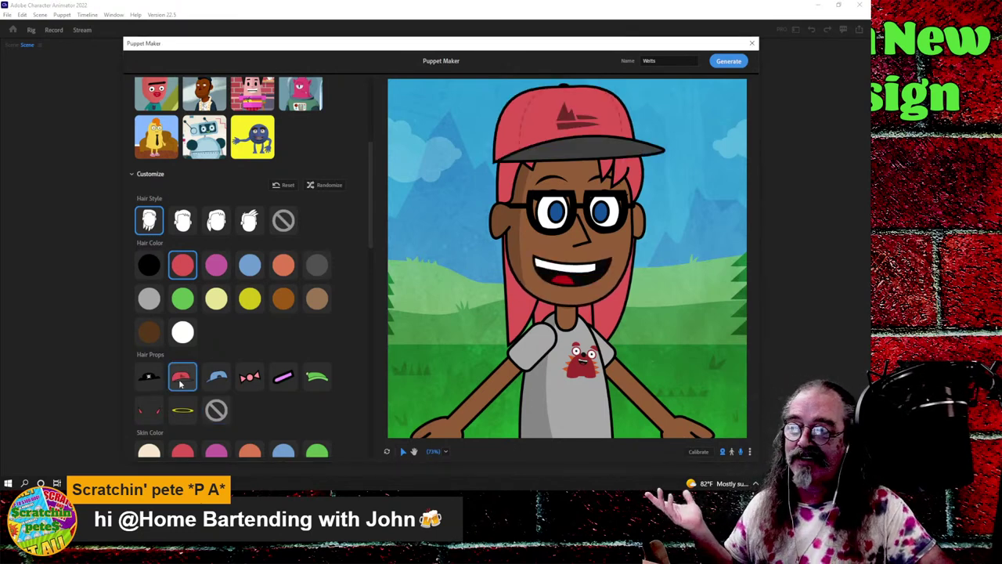
left_click(216, 379)
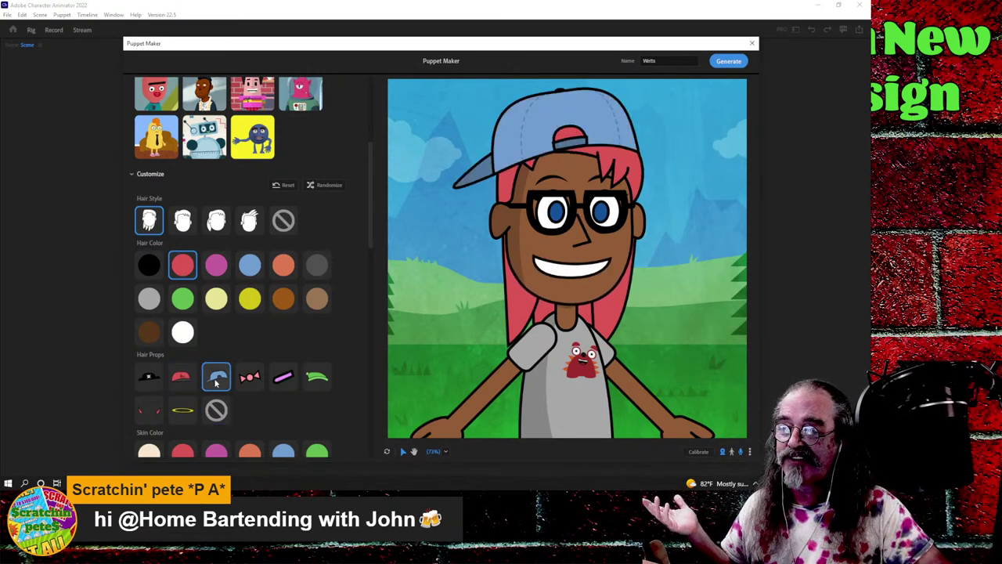
left_click(248, 379)
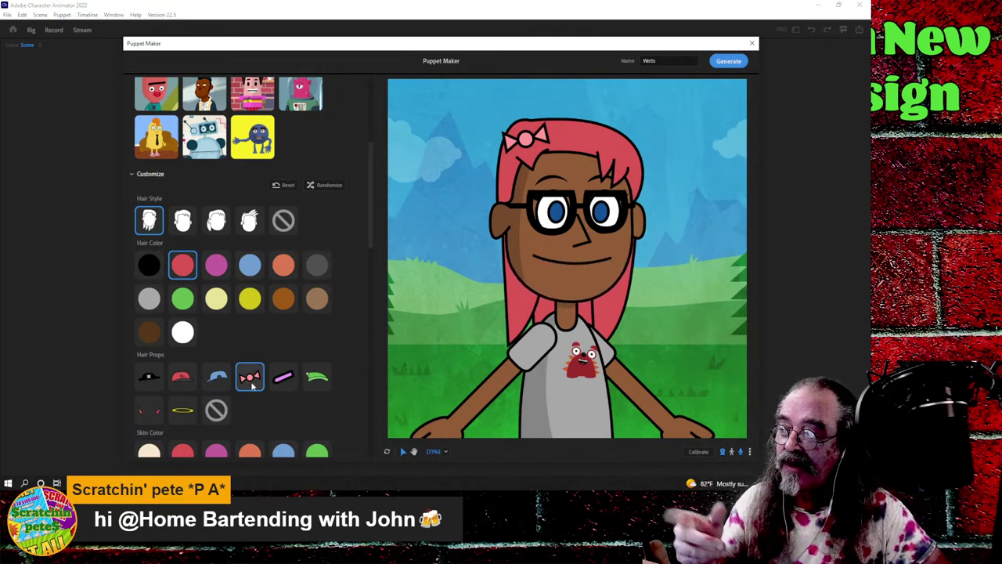
left_click(317, 377)
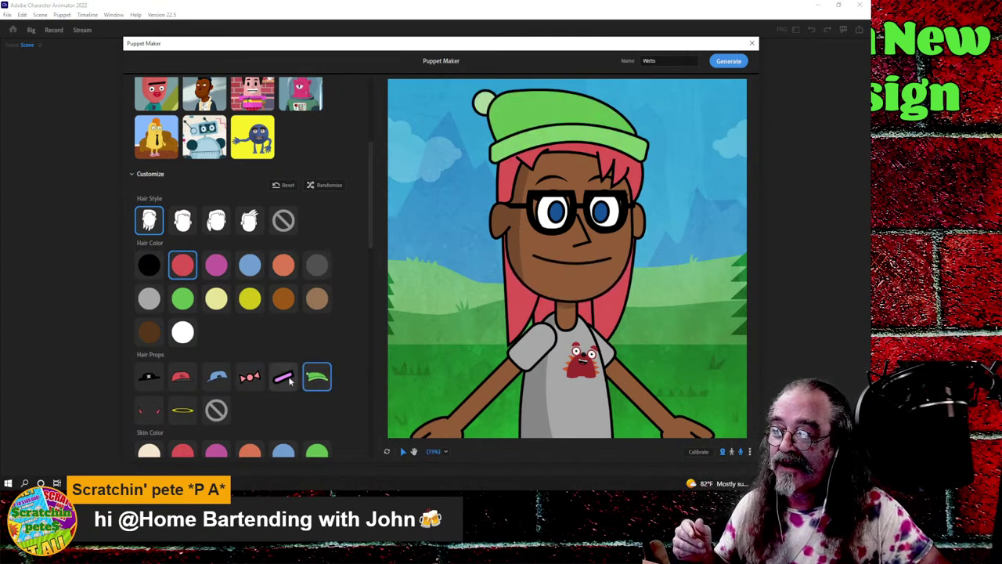
left_click(289, 379)
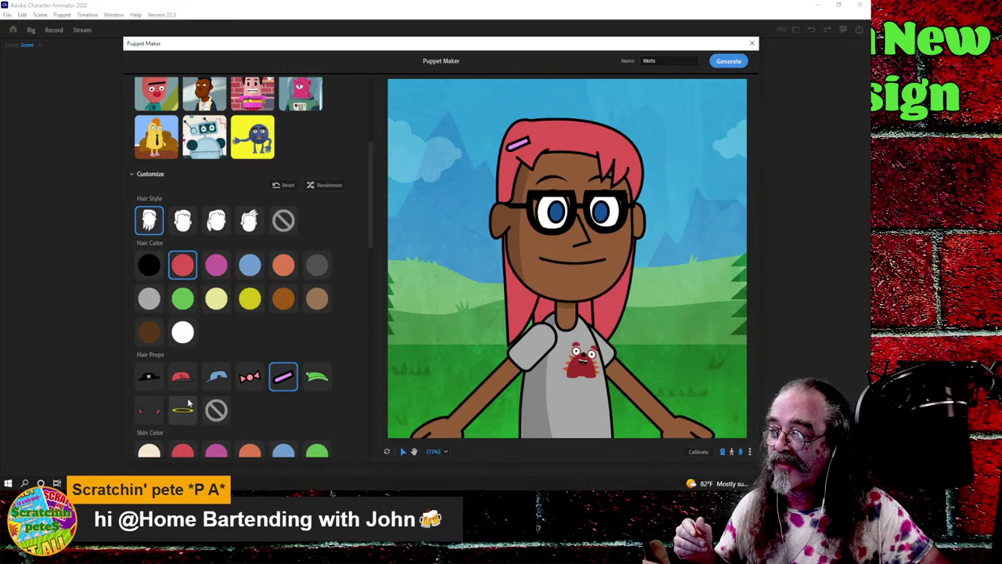
left_click(182, 411)
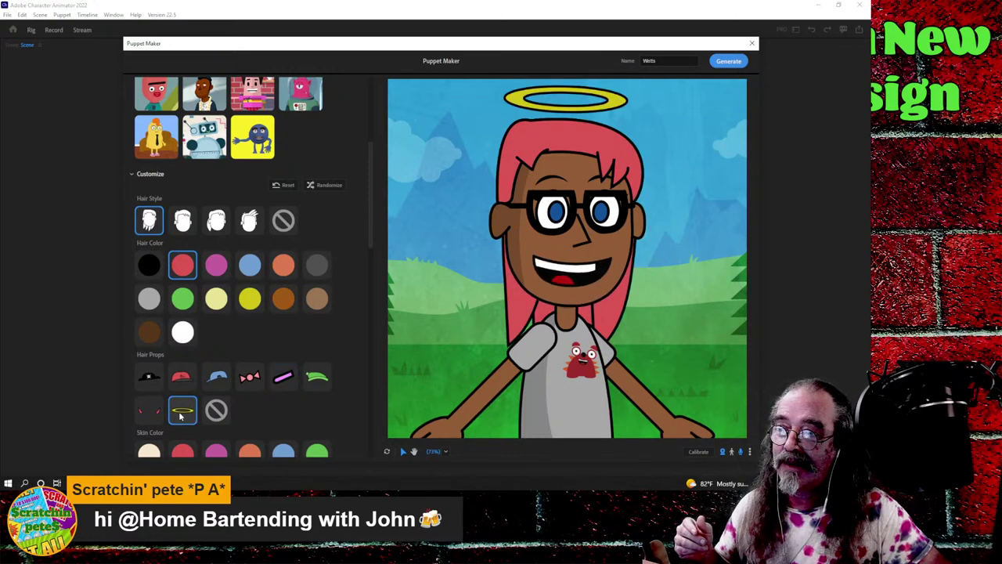
left_click(150, 415)
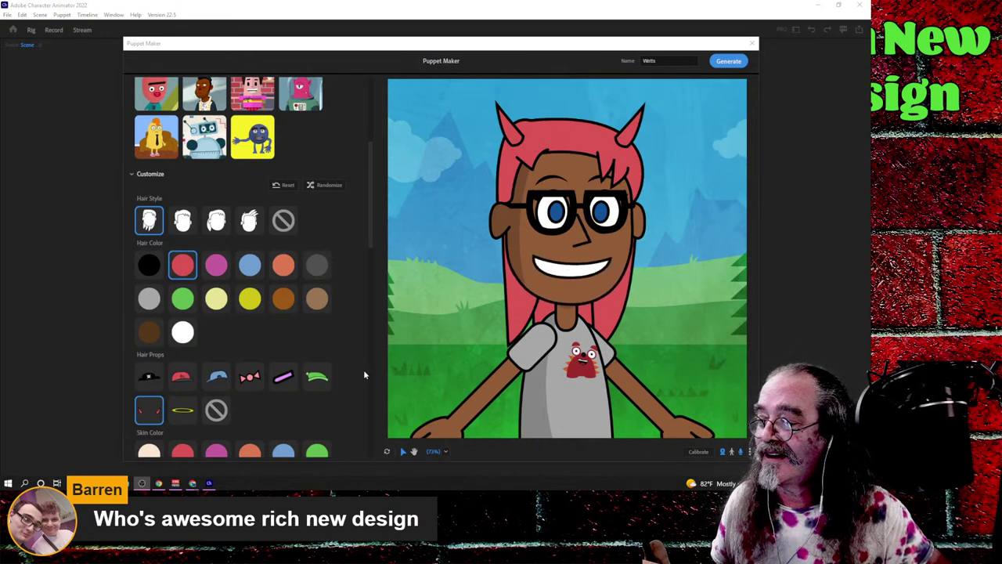
- Try the thick and the flat eyebrows on the puppet and restore the thin arched ones
scroll(362, 375, "down", 3)
scroll(363, 375, "down", 3)
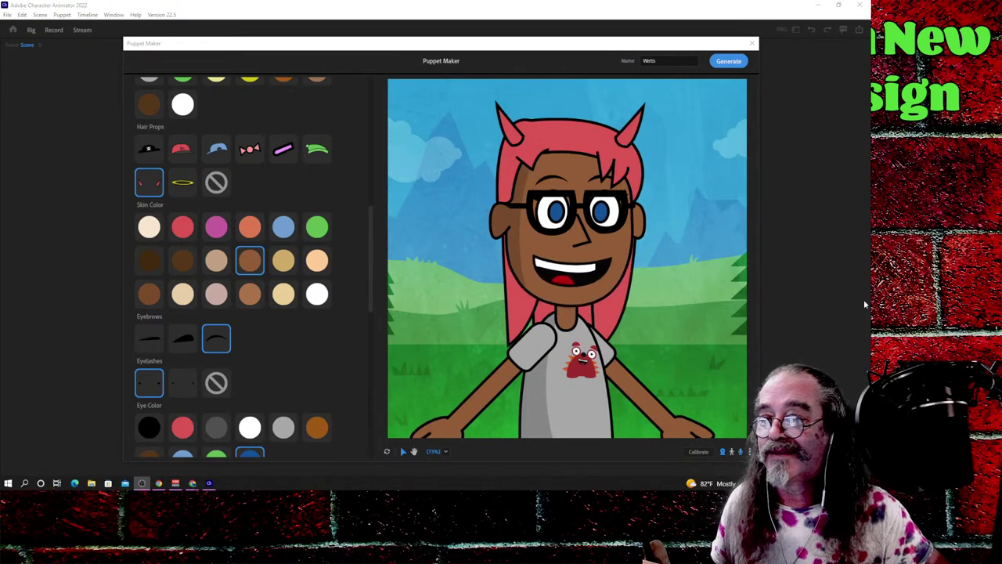
left_click(187, 347)
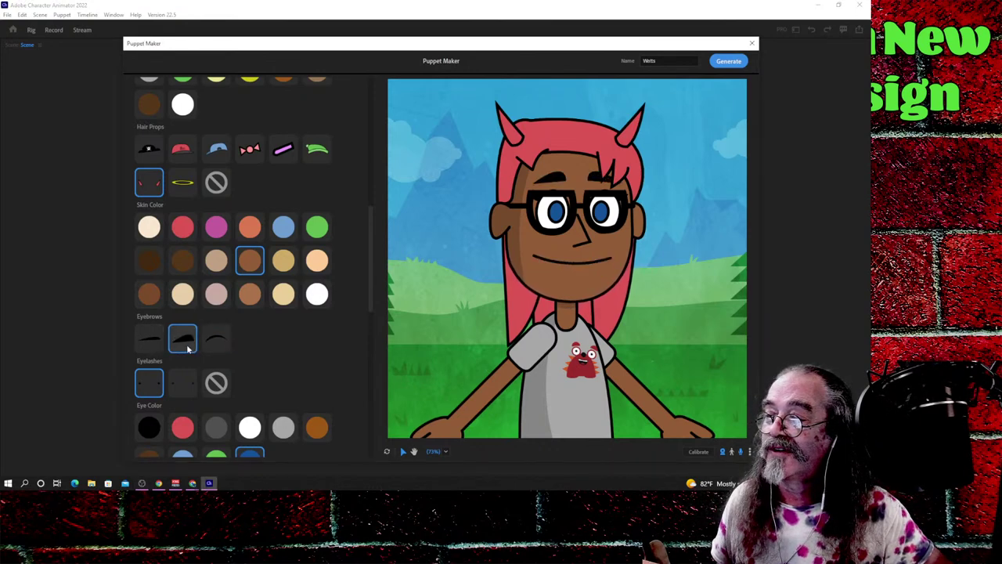
left_click(147, 349)
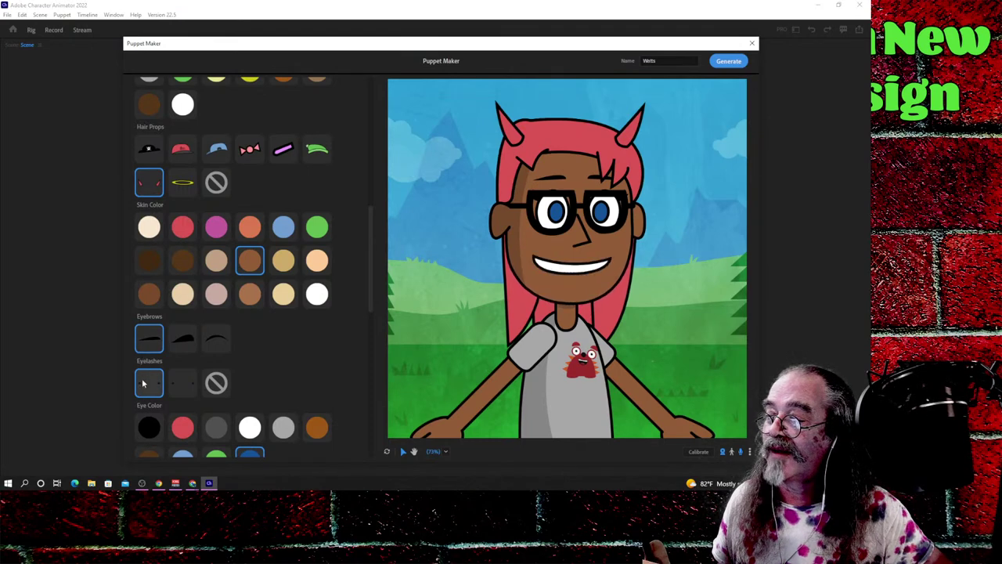
left_click(213, 345)
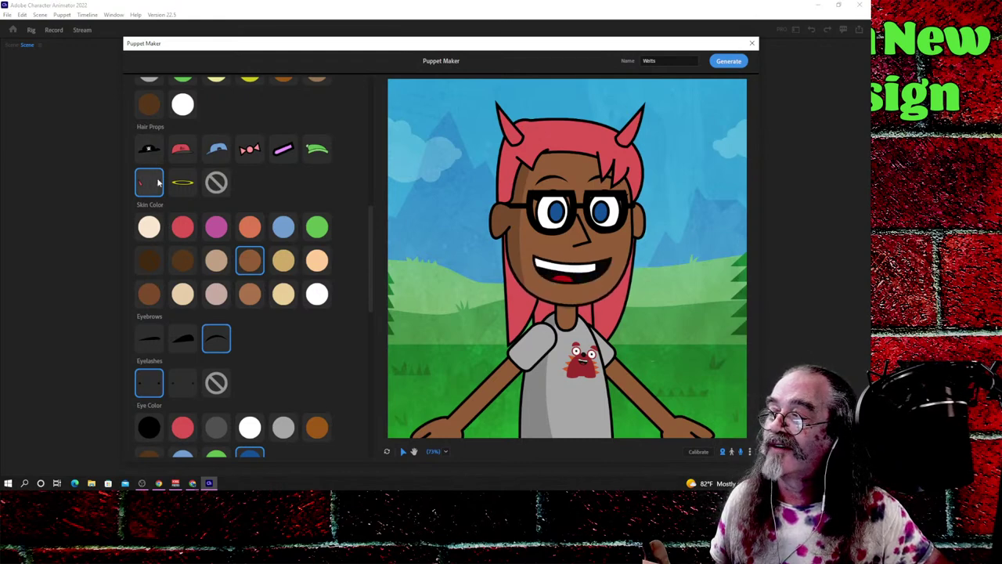
- Set the hair prop to the pink bow and look through the remaining face, shirt and Play trigger options
left_click(245, 155)
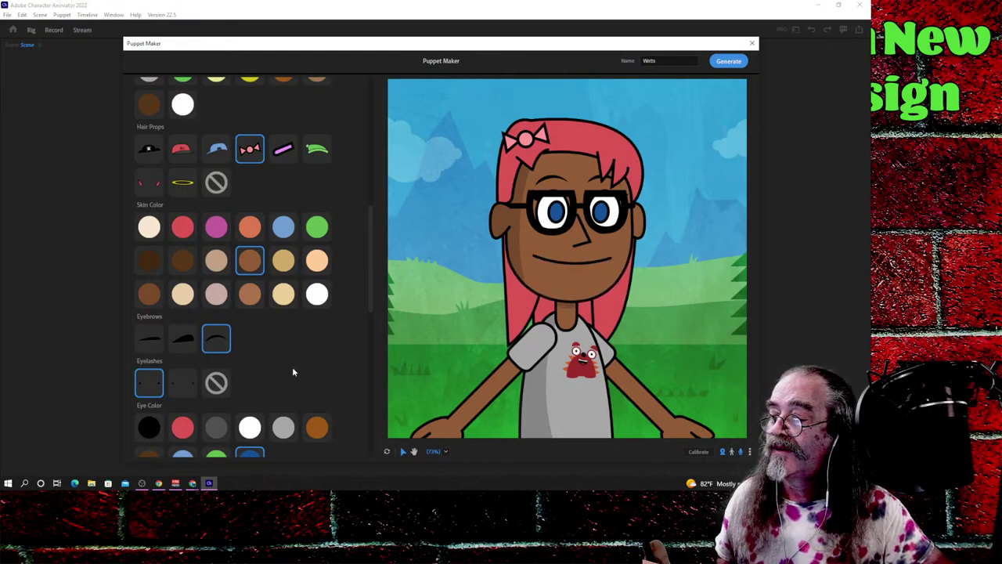
scroll(349, 377, "down", 5)
scroll(349, 382, "down", 3)
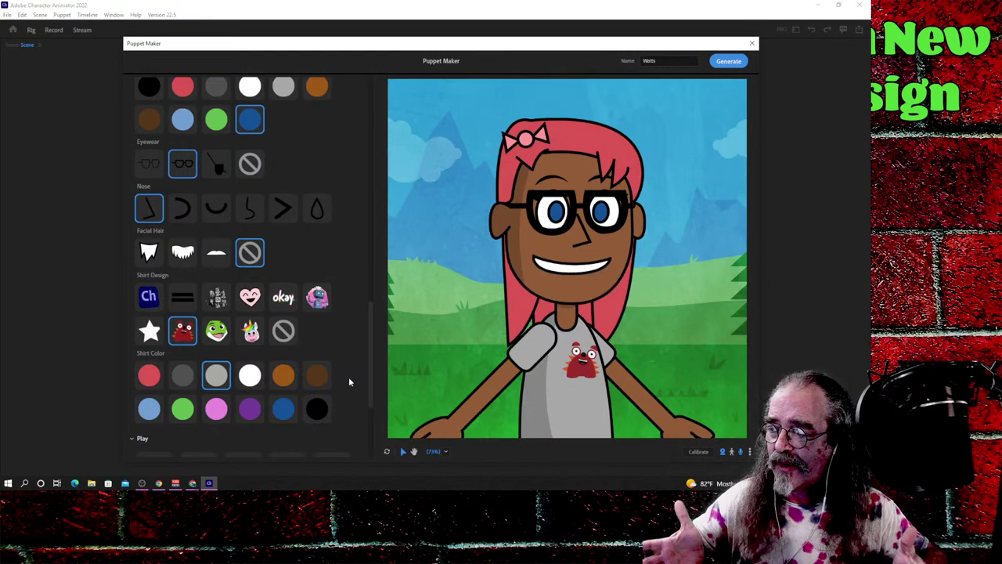
scroll(348, 377, "down", 5)
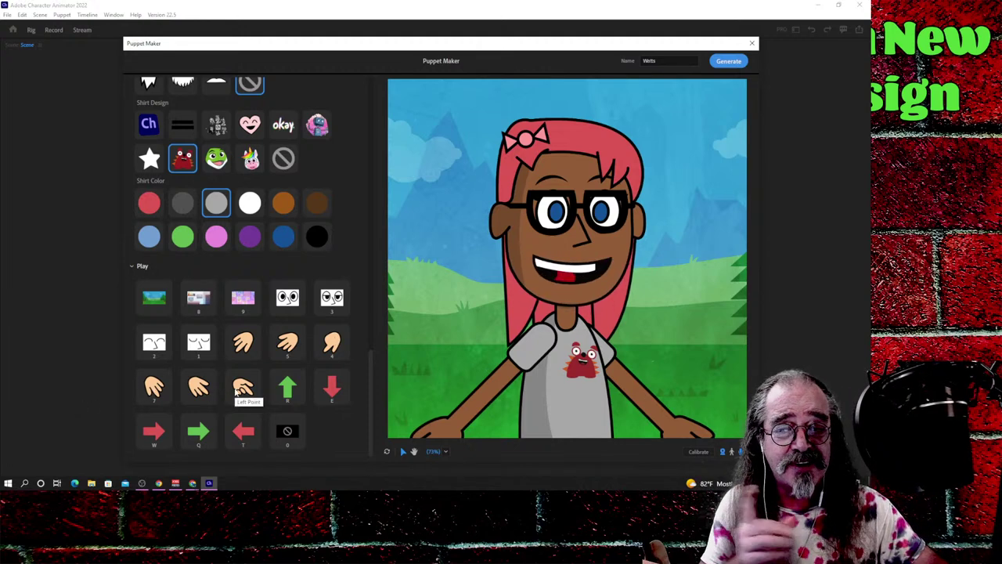
left_click(348, 379)
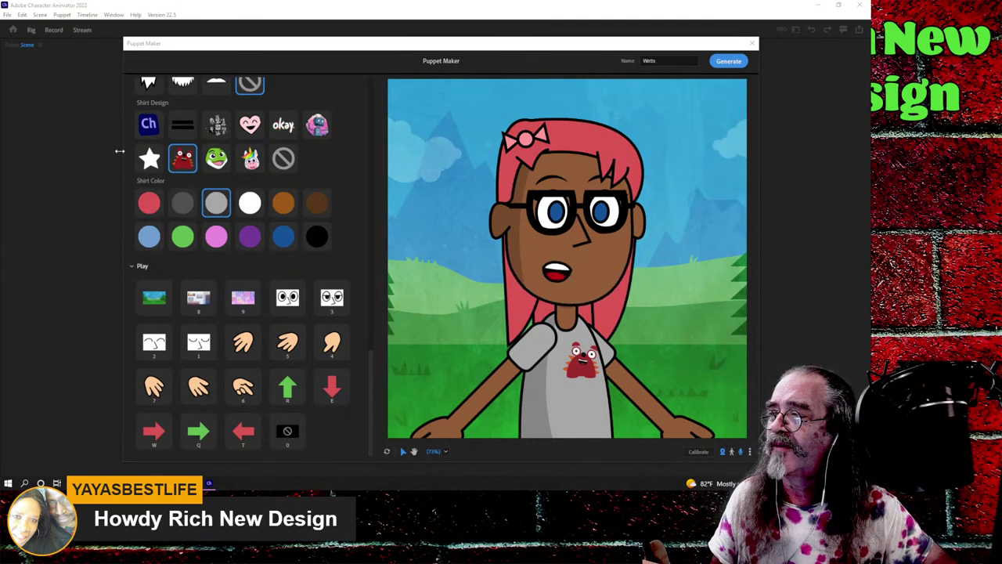
- Set the puppet's skin color to the light tan shade in the middle row of skin swatches
scroll(353, 195, "up", 5)
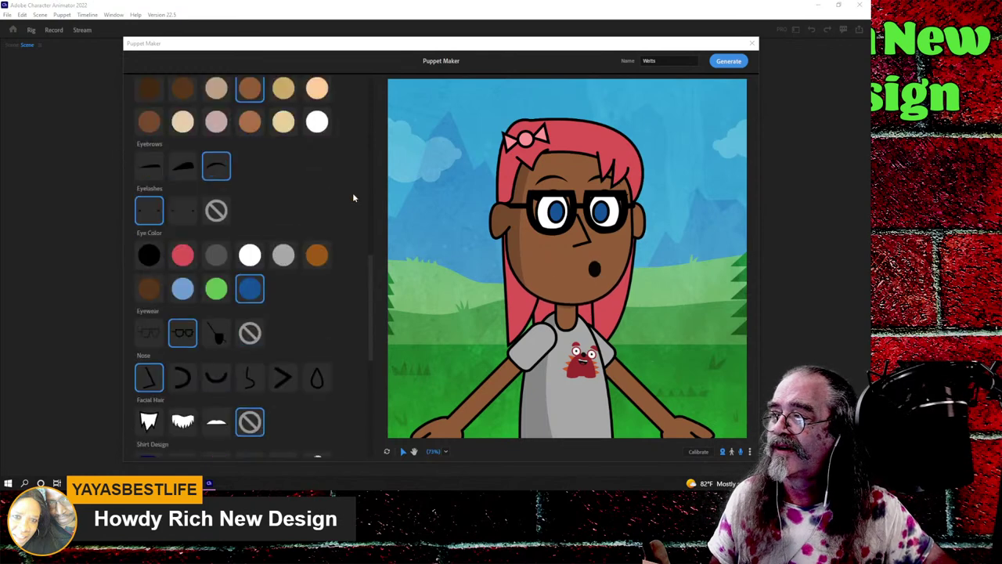
scroll(352, 192, "down", 3)
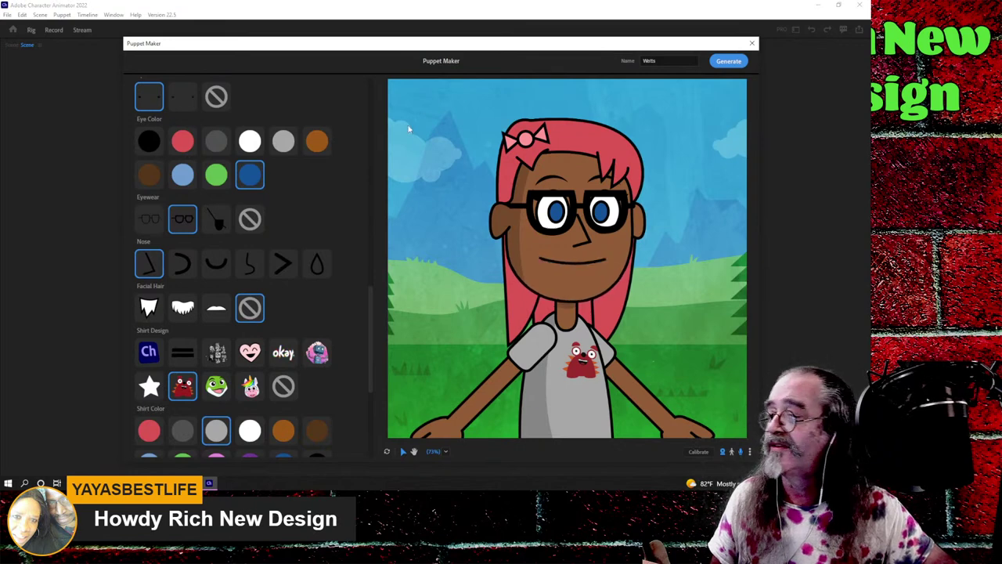
scroll(305, 198, "up", 9)
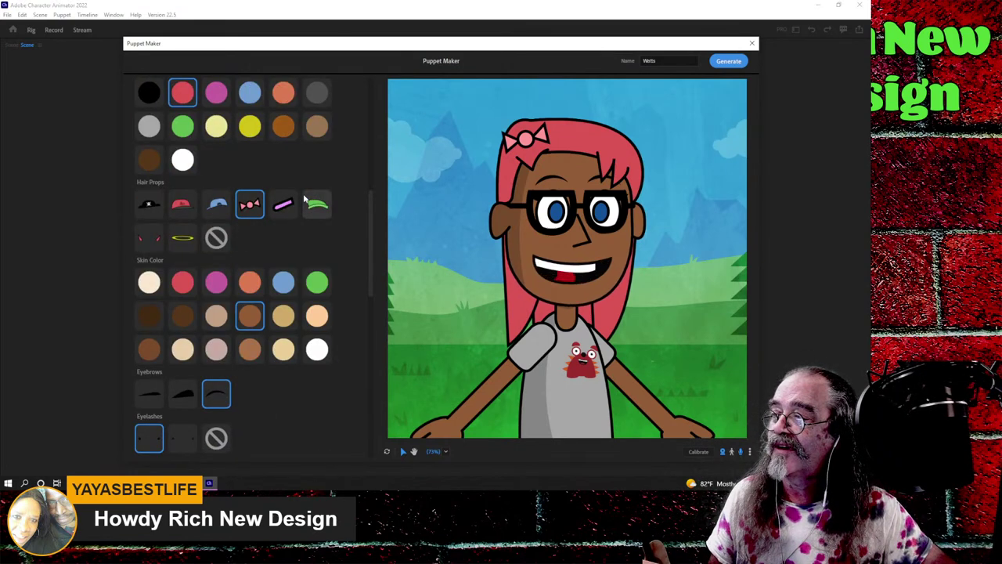
left_click(219, 322)
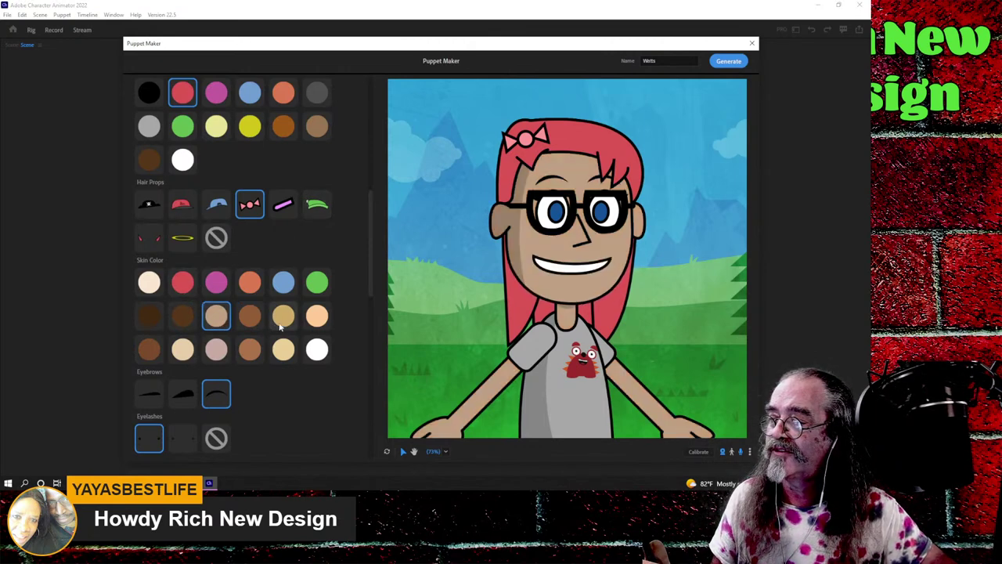
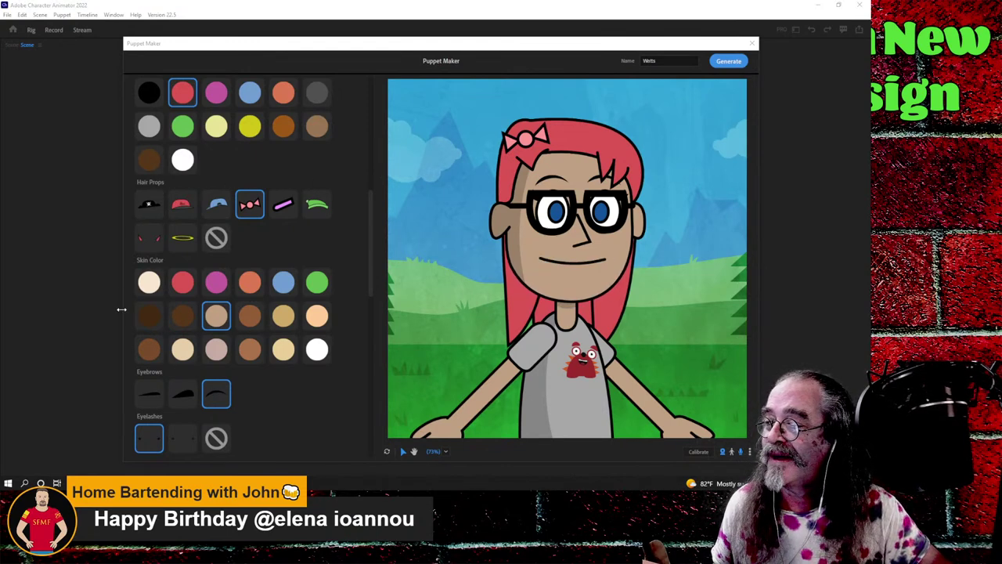
- Remove the black glasses by setting the puppet's eyewear to none
scroll(349, 334, "down", 3)
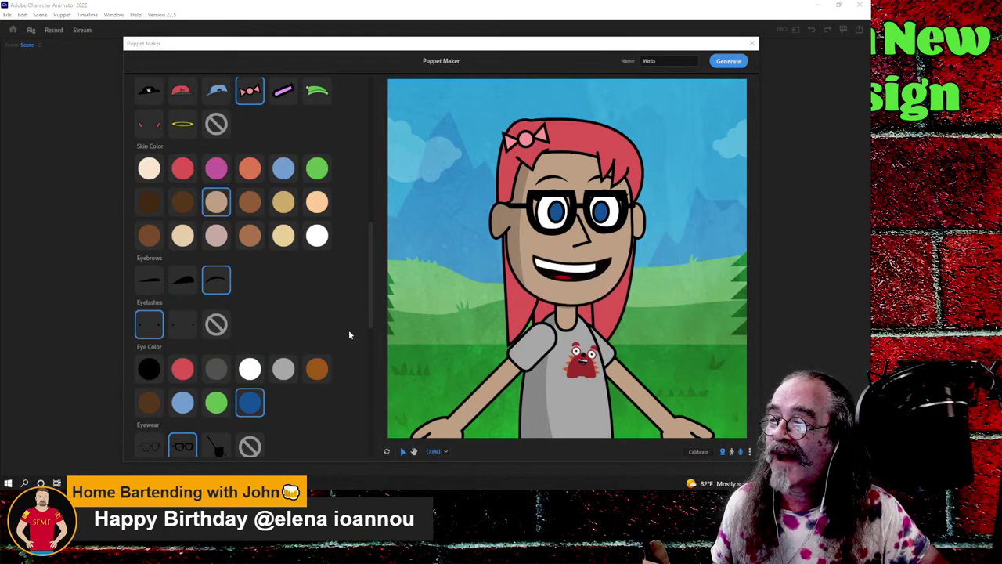
scroll(349, 335, "down", 3)
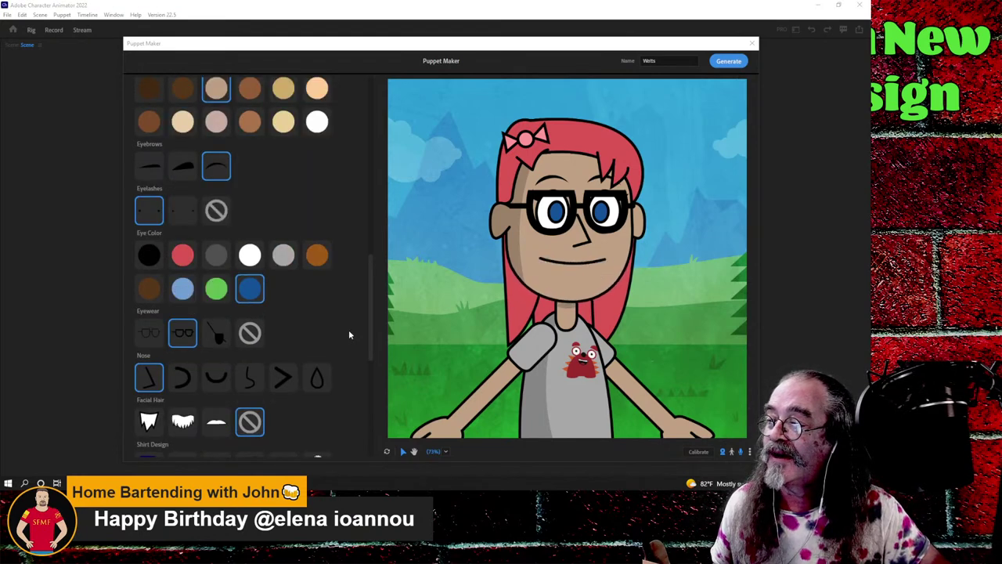
left_click(250, 334)
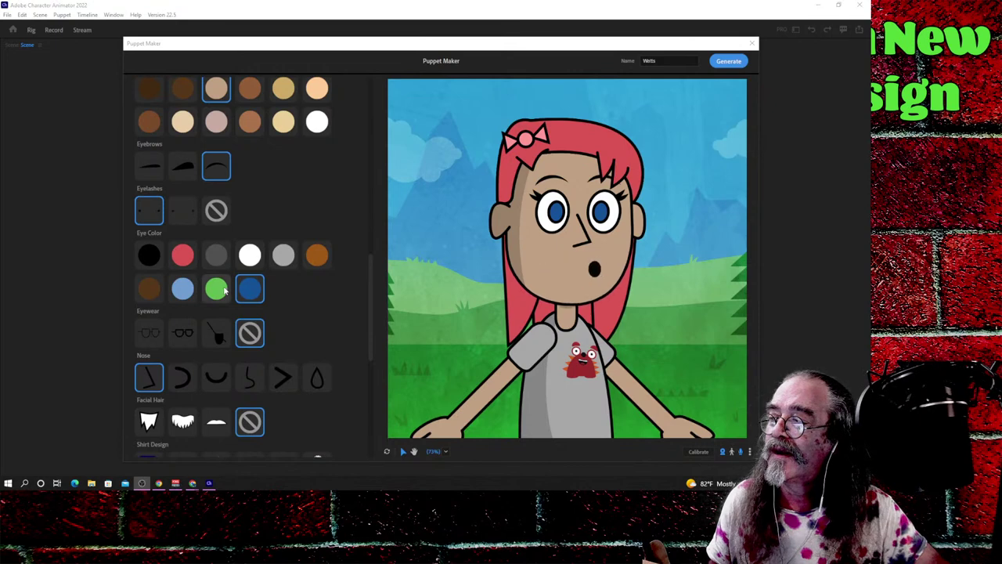
- Try light blue, green, white, gray, orange-brown and dark blue eyes on the puppet, and set the eye color to black
left_click(188, 294)
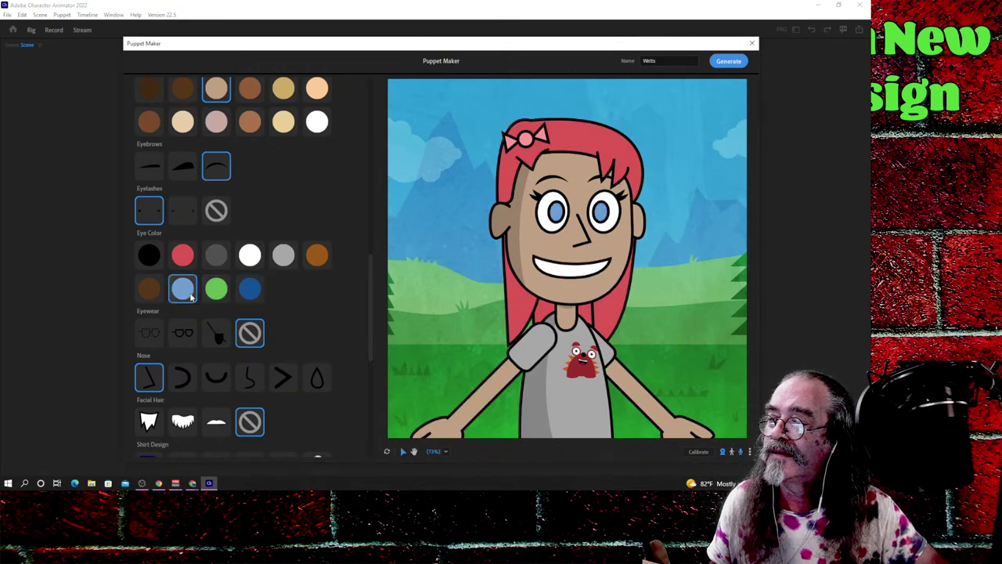
left_click(209, 295)
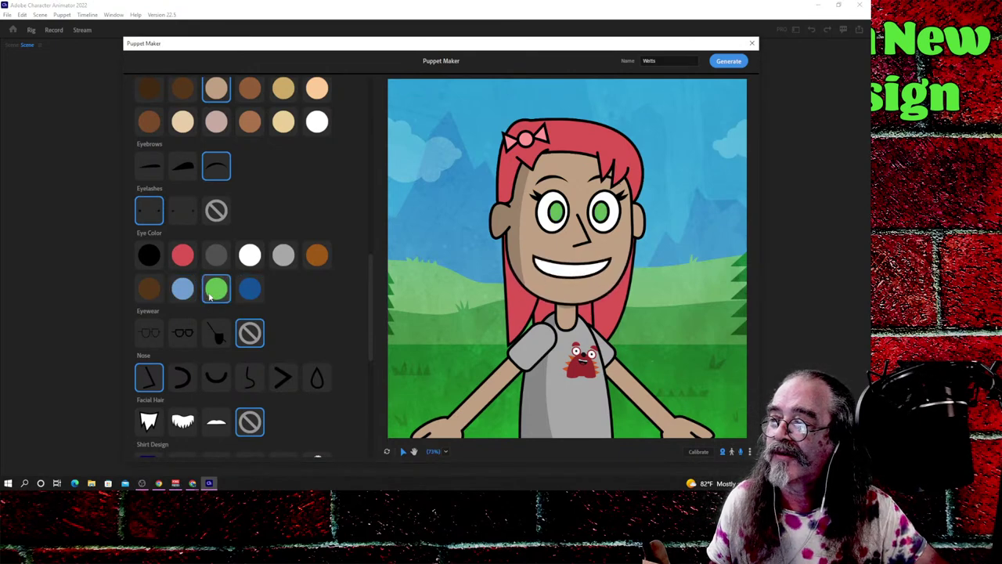
left_click(250, 257)
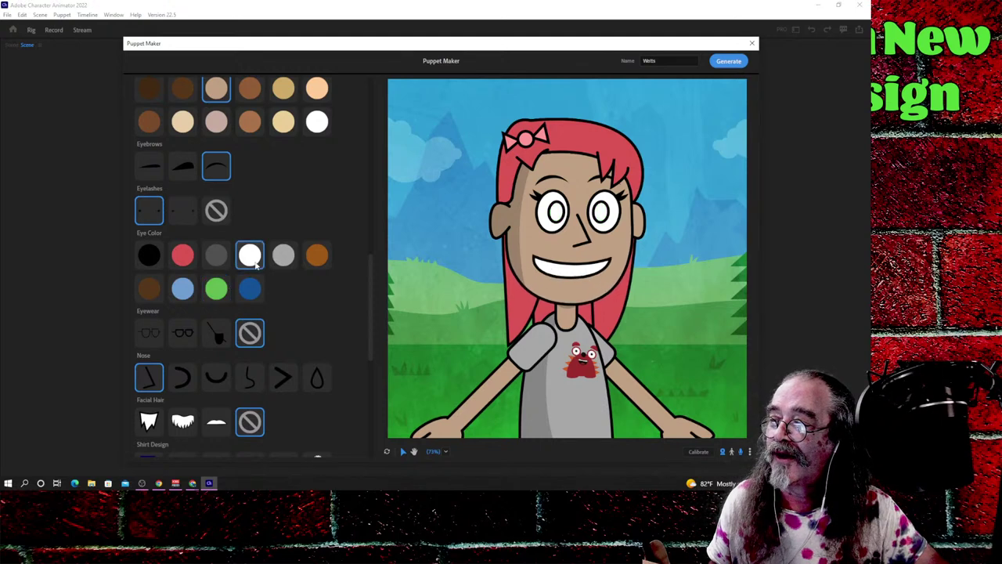
left_click(281, 260)
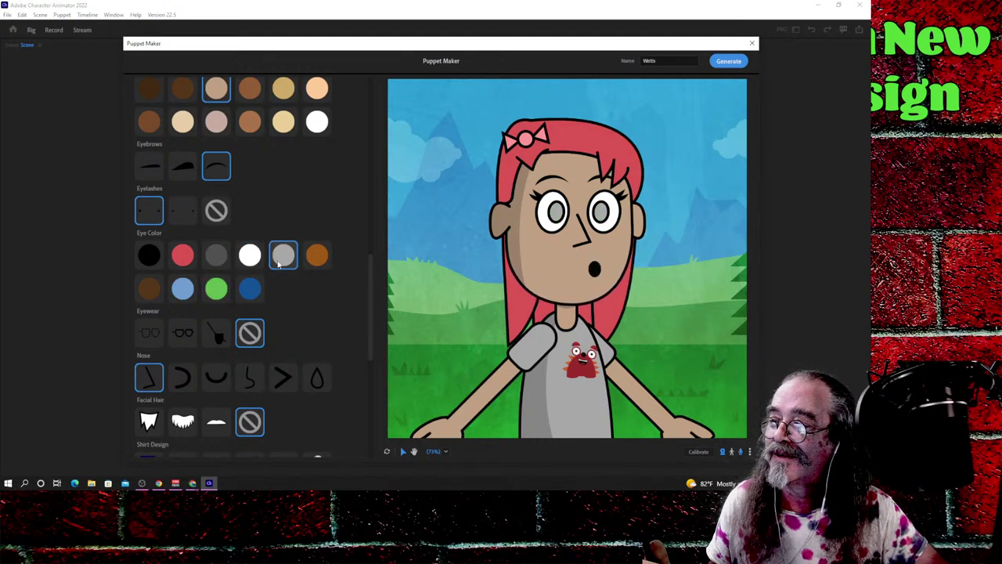
left_click(310, 264)
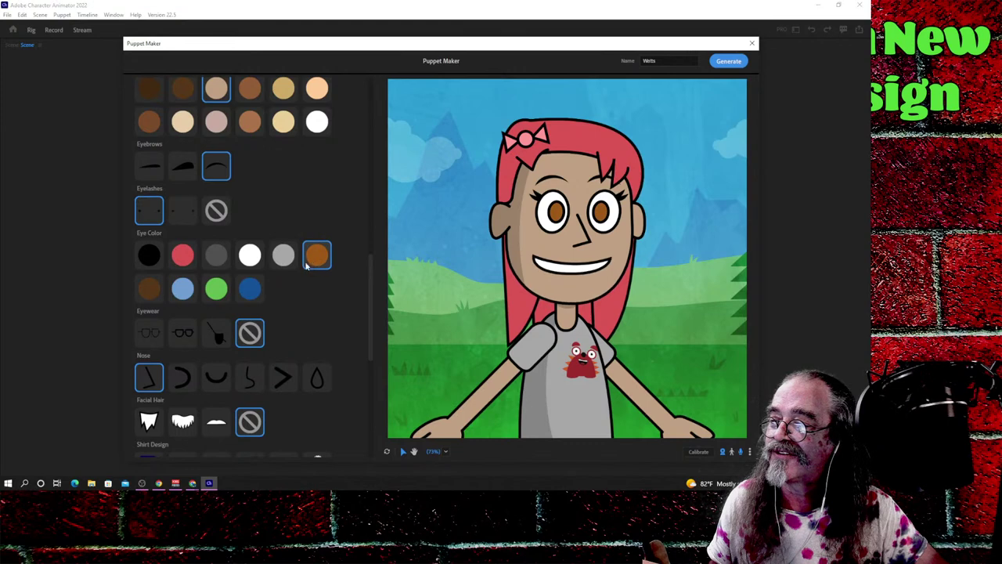
left_click(149, 259)
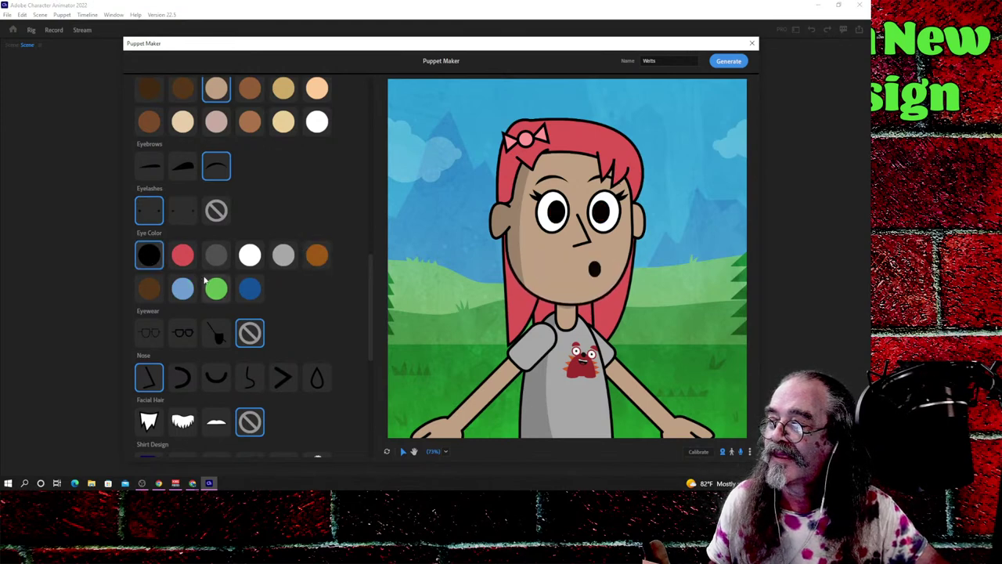
left_click(259, 298)
left_click(147, 256)
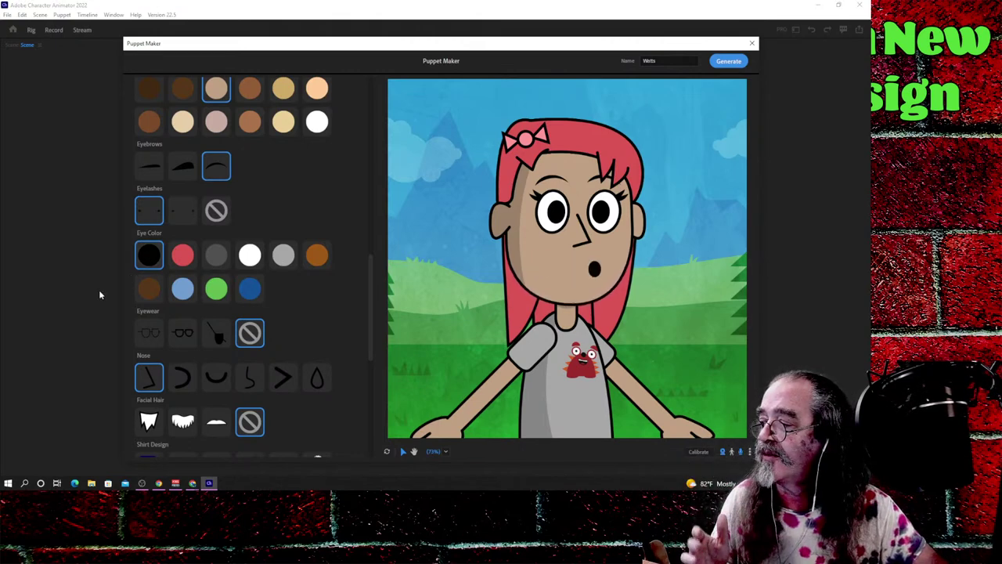
- Try the upturned, crooked, pointed and teardrop noses on the puppet, and set the nose to the rounded sideways curve
left_click(180, 381)
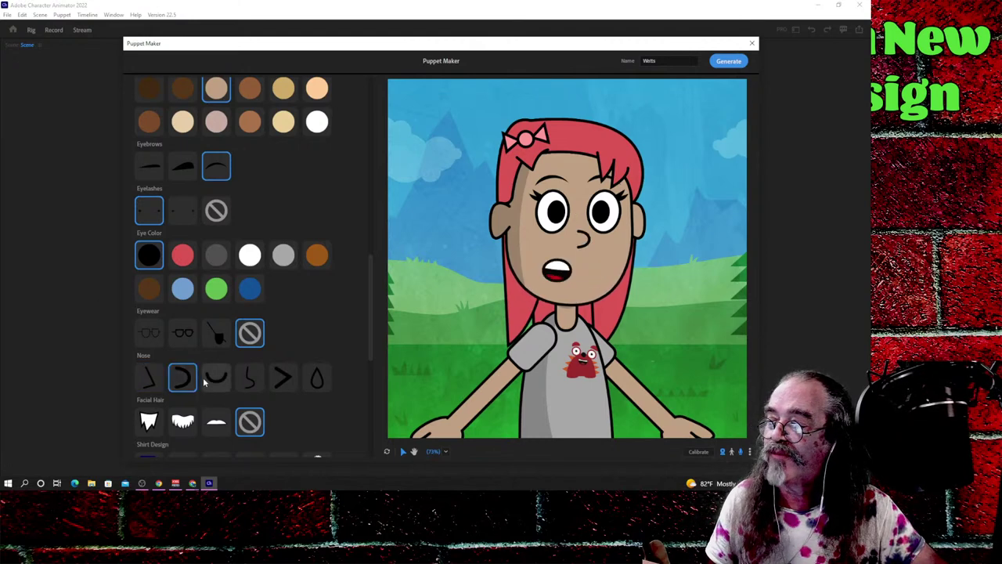
left_click(211, 381)
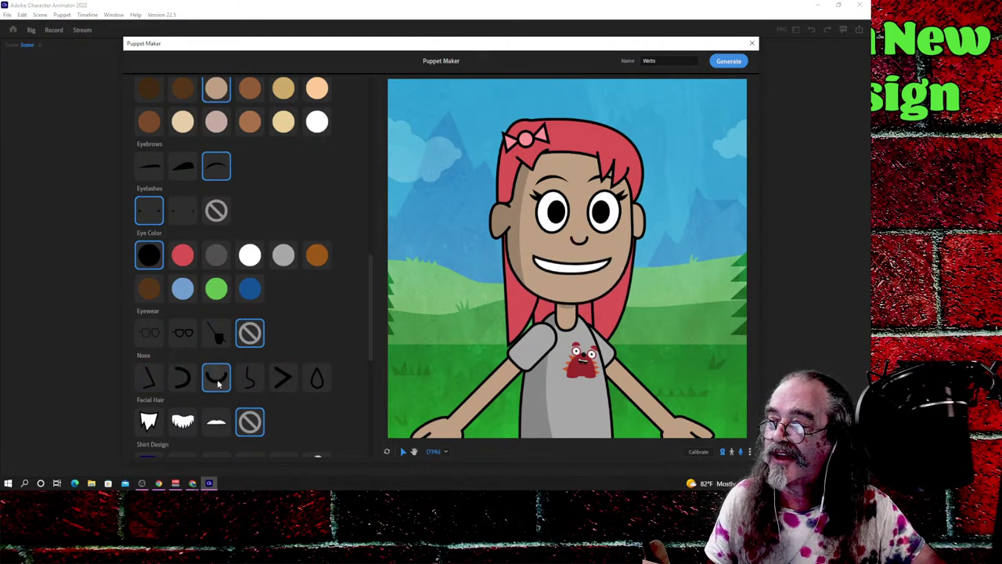
left_click(247, 381)
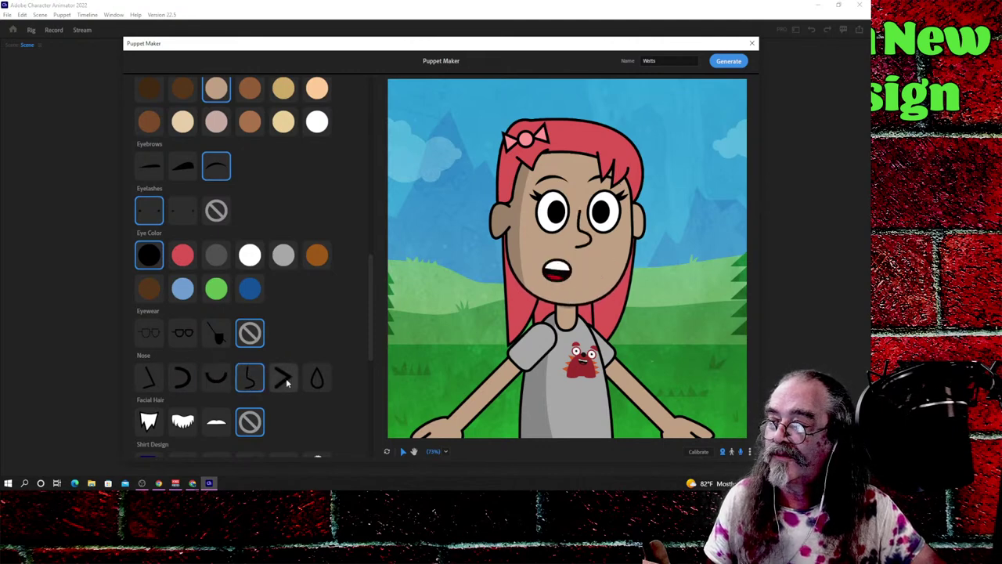
left_click(287, 381)
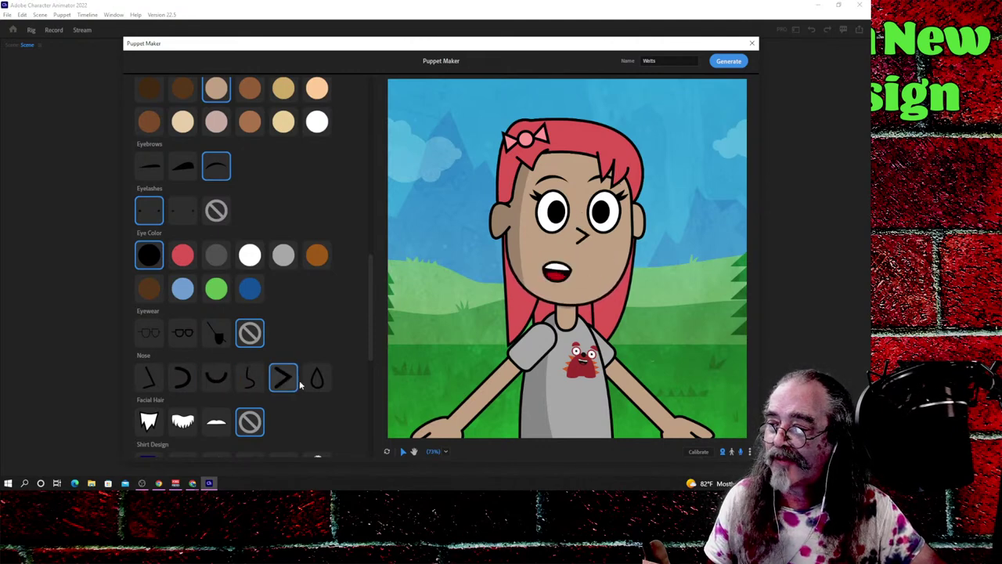
left_click(314, 381)
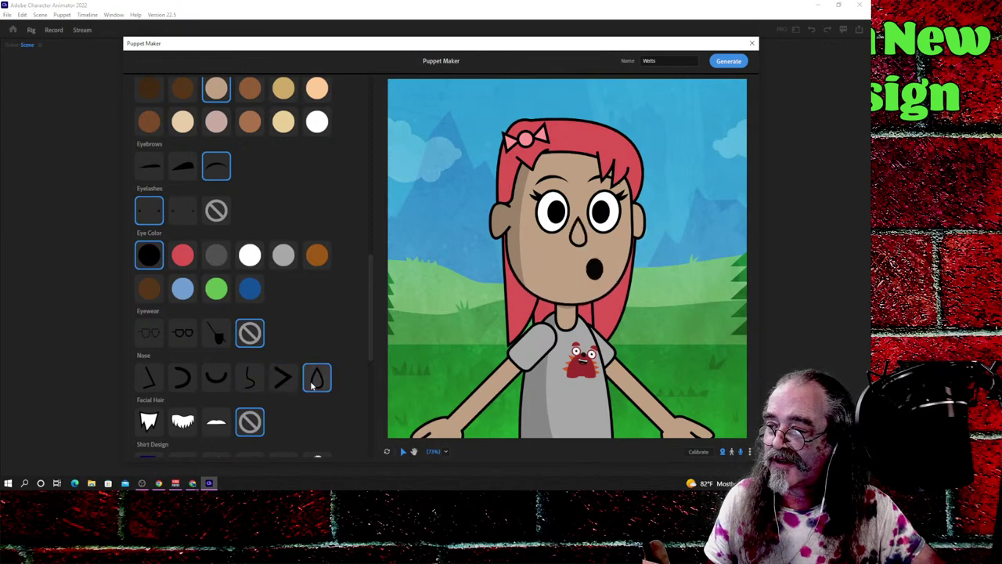
left_click(187, 382)
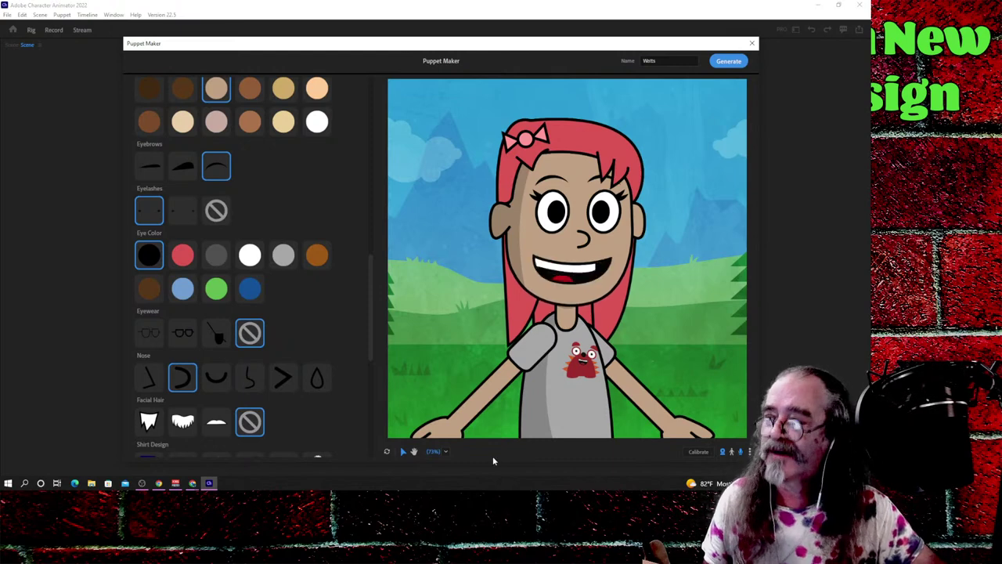
- Try the robot and "okay" shirt designs, and set the shirt design to the smiling pink heart
scroll(358, 410, "down", 5)
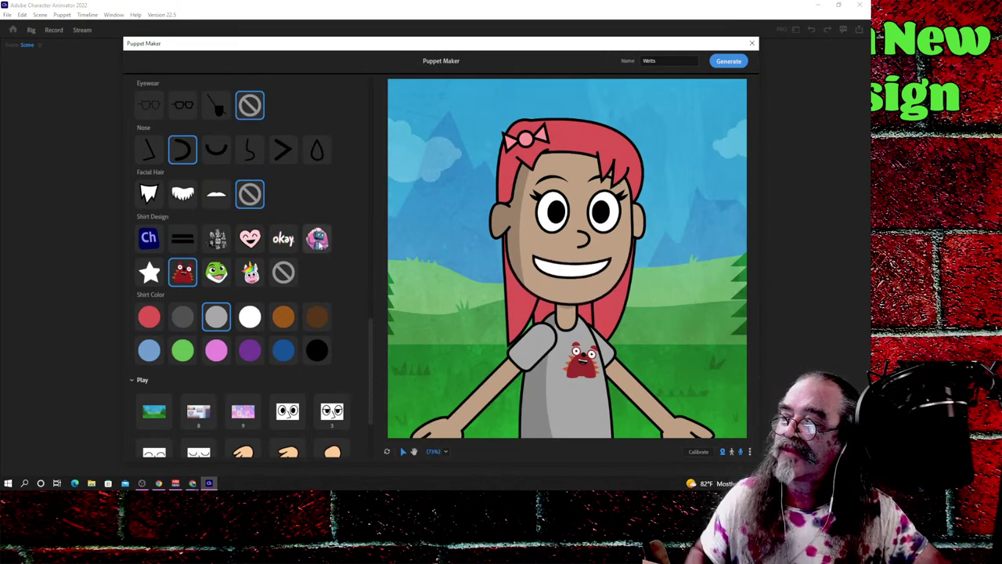
left_click(318, 243)
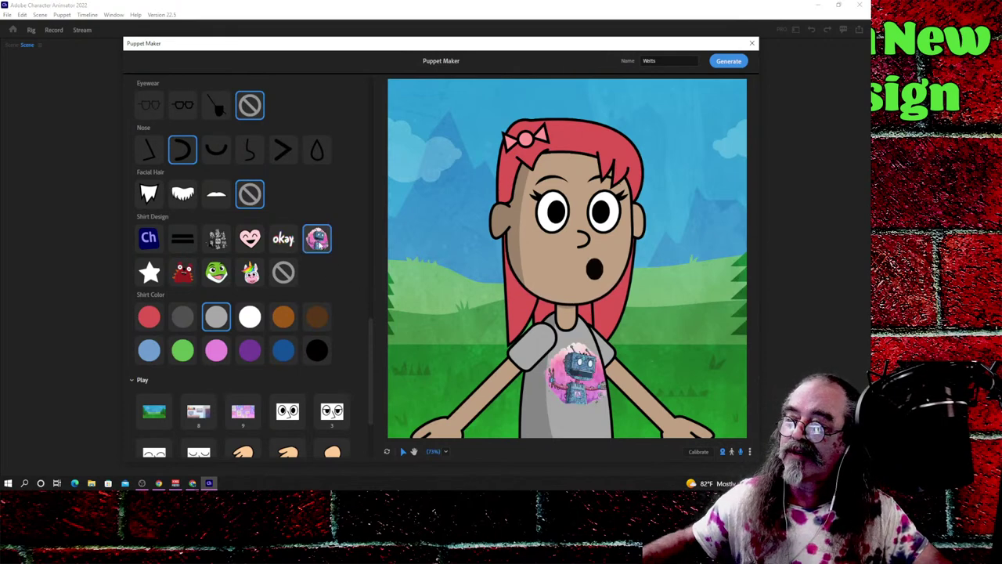
left_click(285, 242)
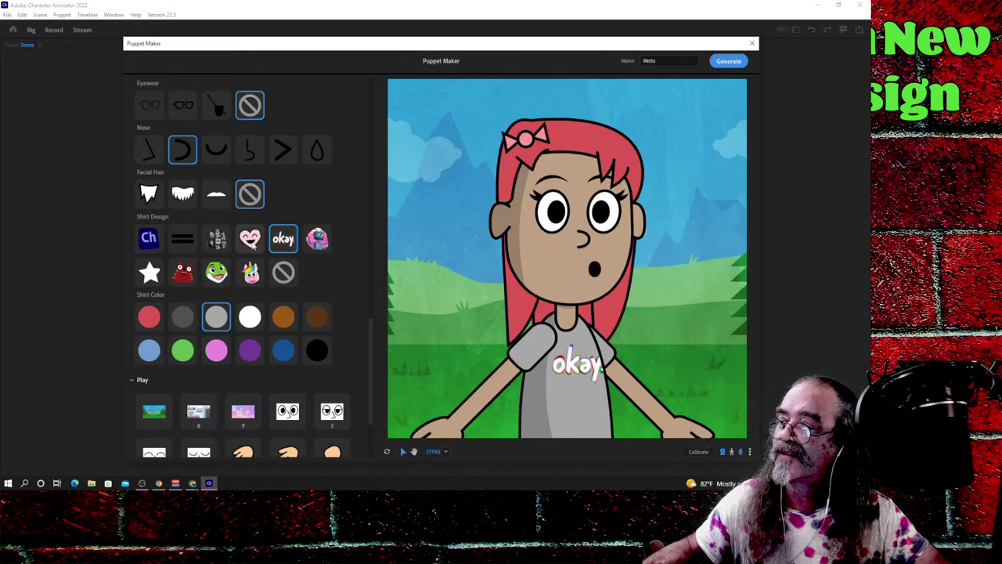
left_click(251, 242)
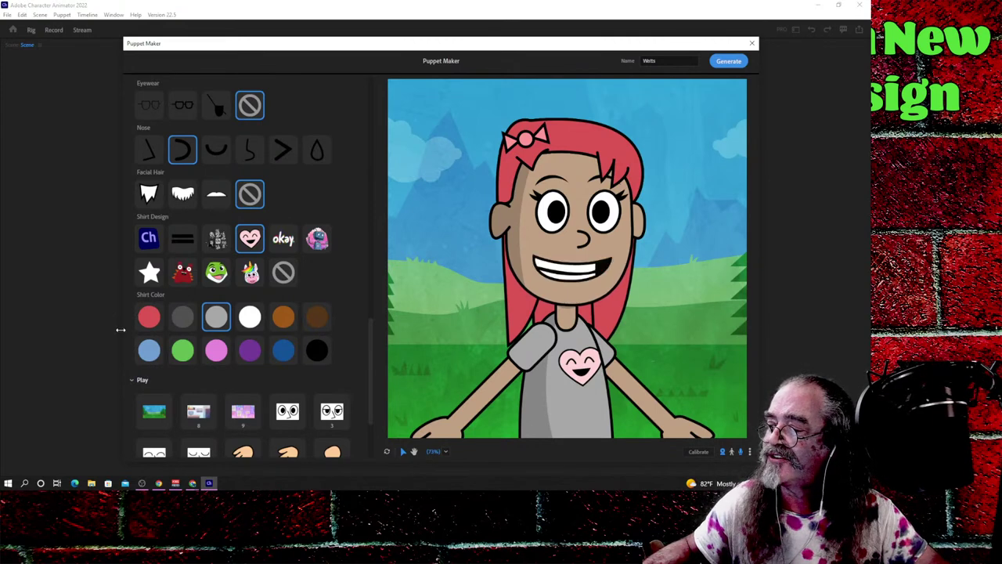
- Compare pink and red for the puppet's shirt, and set the shirt color to pink
left_click(211, 355)
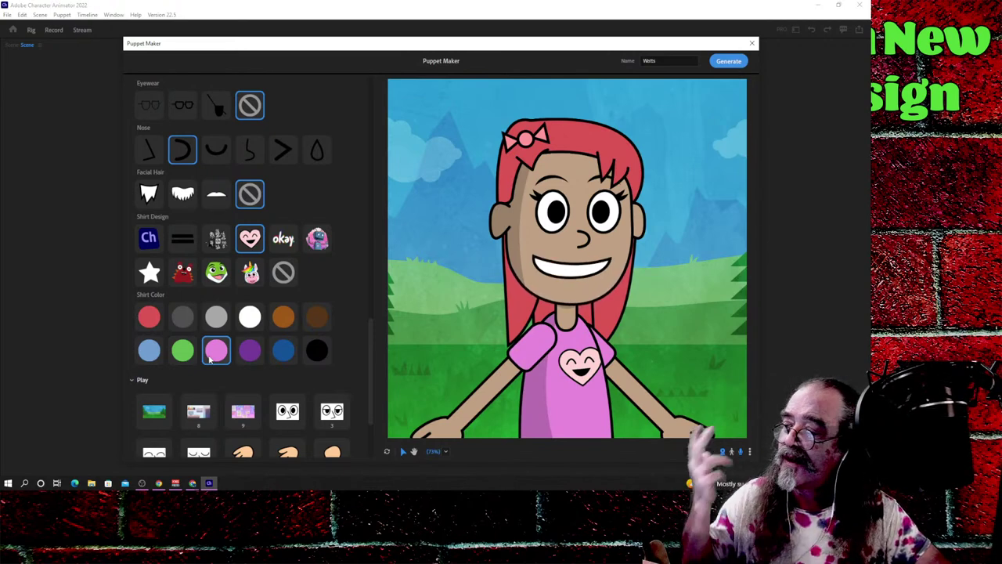
left_click(152, 324)
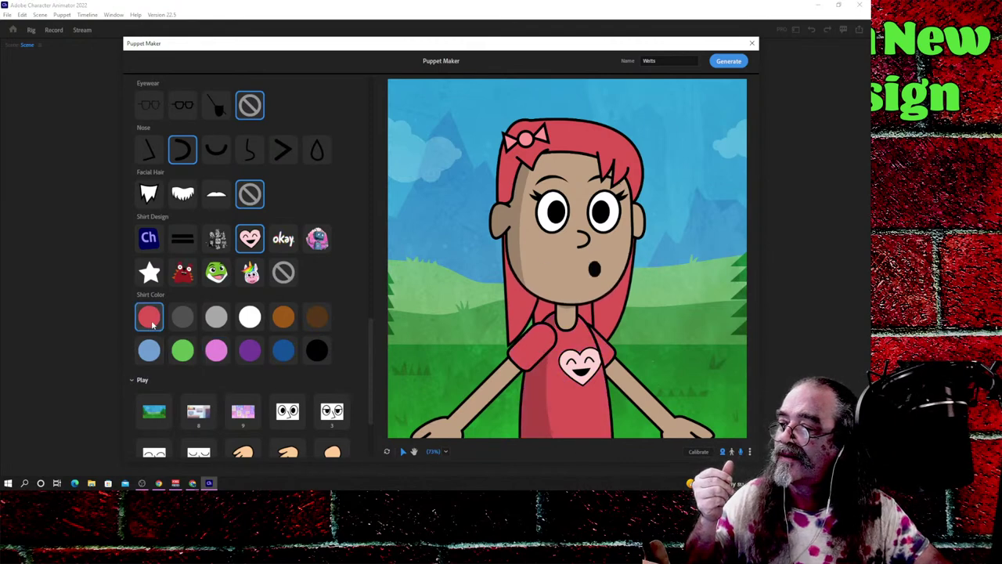
left_click(219, 355)
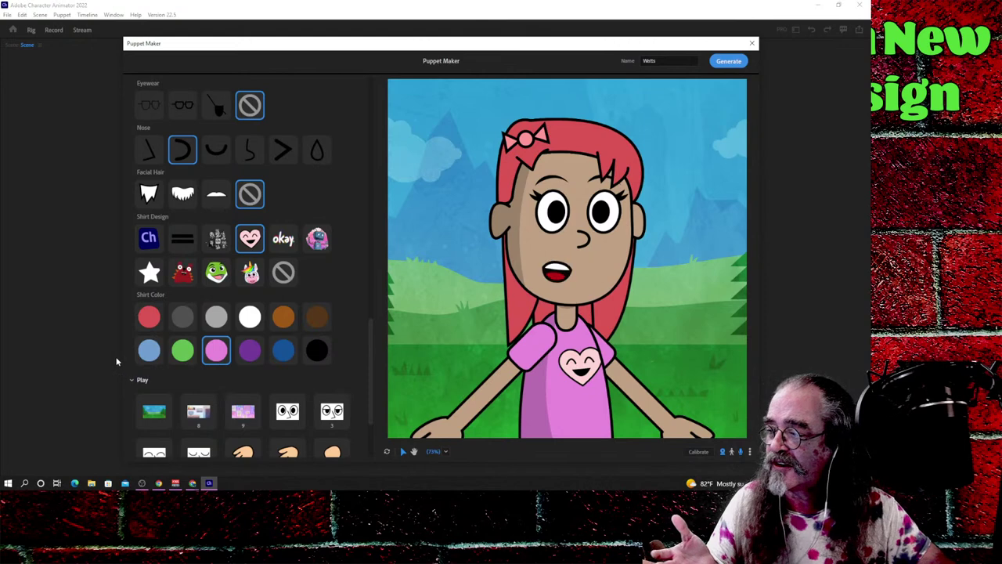
- Try the Office and the purple drawings backgrounds behind the puppet and restore the outdoor landscape
left_click(199, 424)
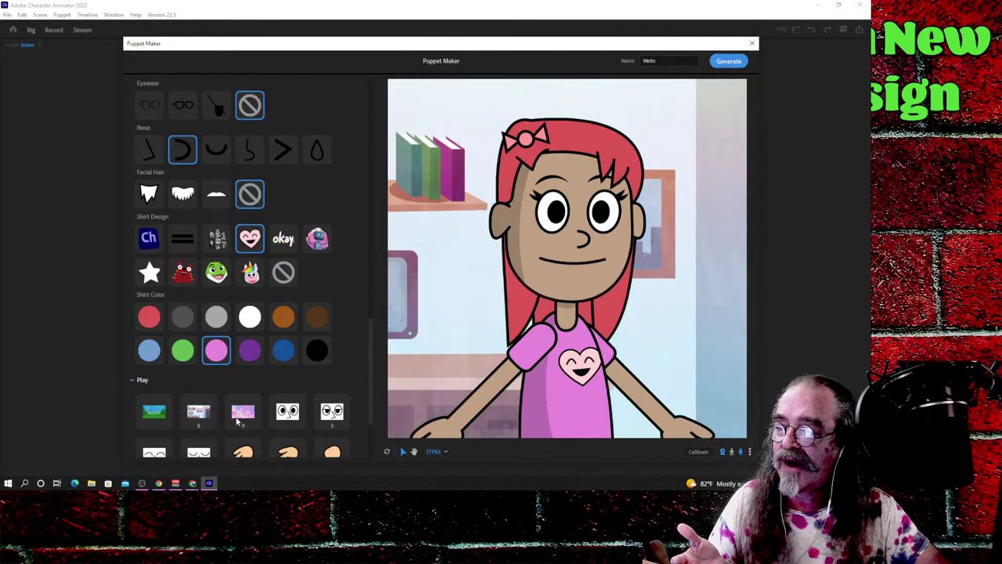
left_click(238, 421)
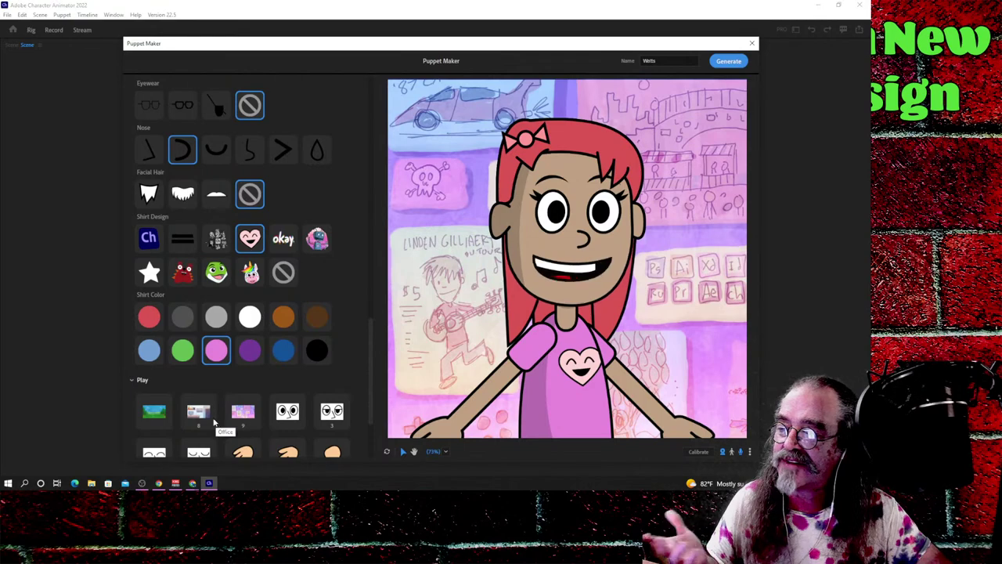
left_click(199, 424)
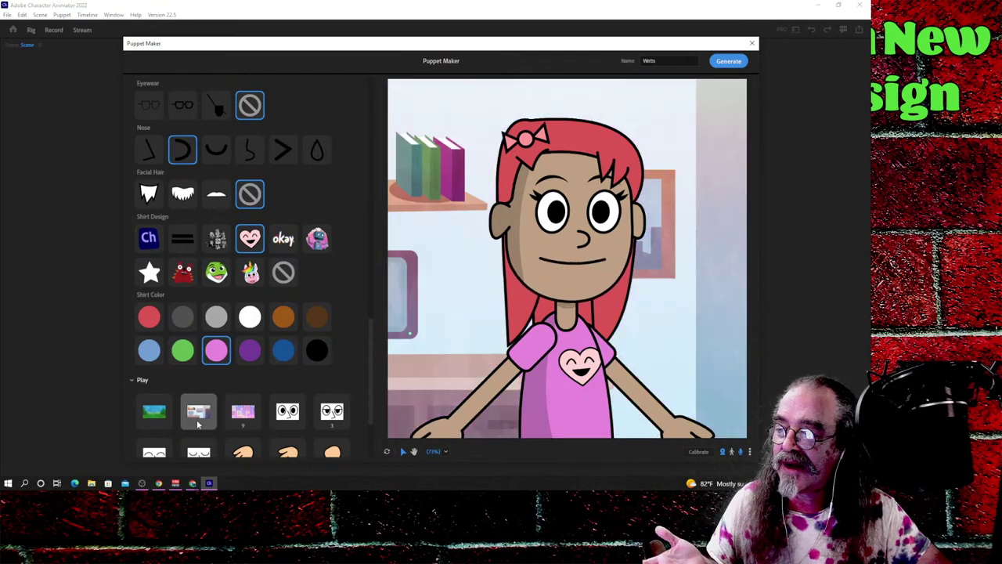
left_click(150, 415)
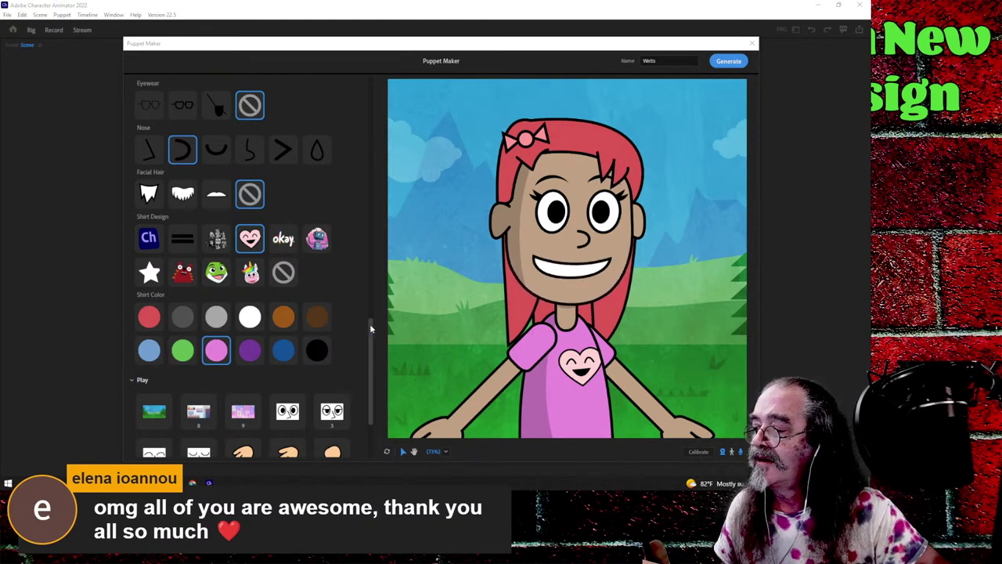
- Try the half-closed, Happy, Satisfied and wide-open eye triggers on the puppet, ending on the half-closed eyes
scroll(360, 323, "down", 3)
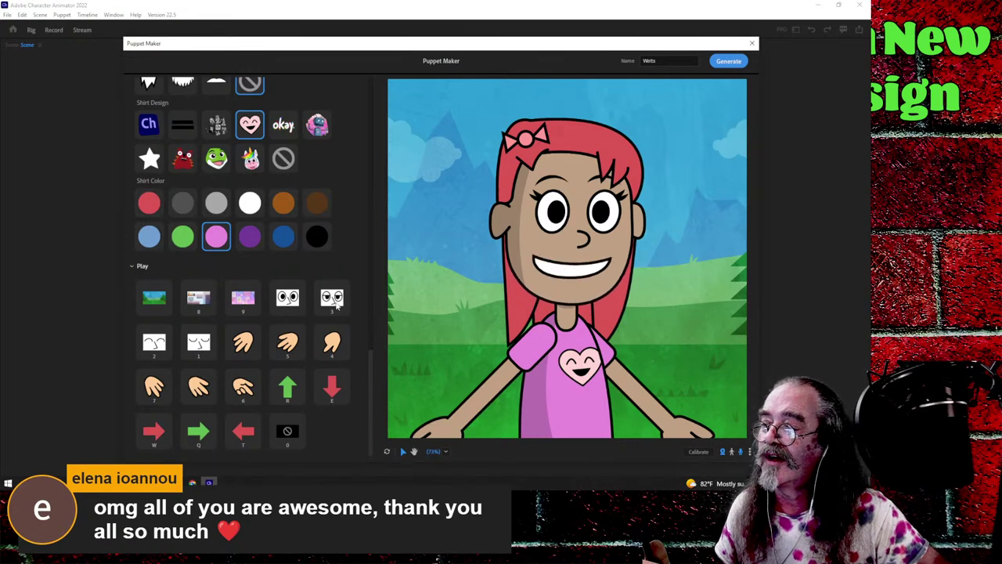
left_click(335, 305)
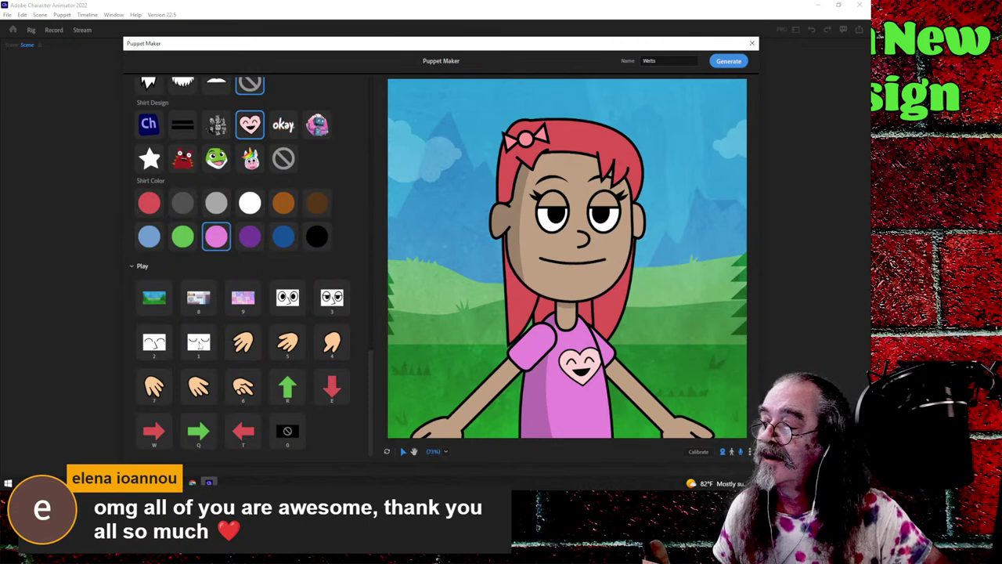
left_click(156, 349)
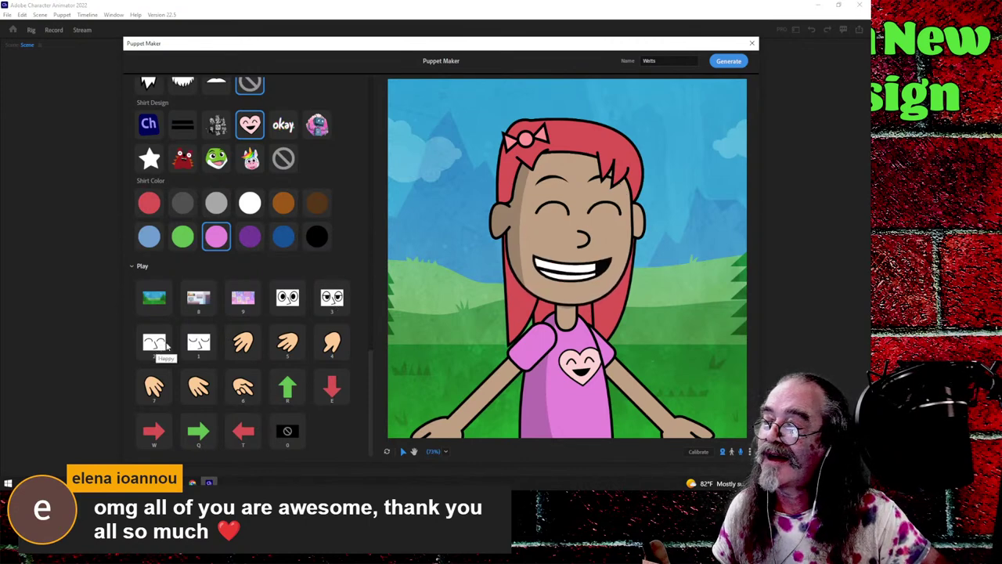
left_click(198, 345)
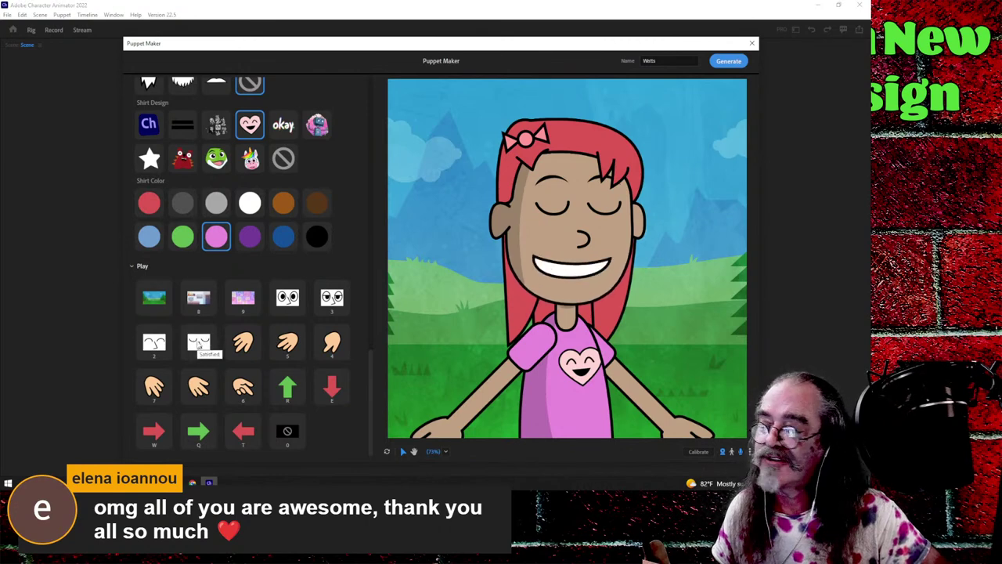
left_click(285, 300)
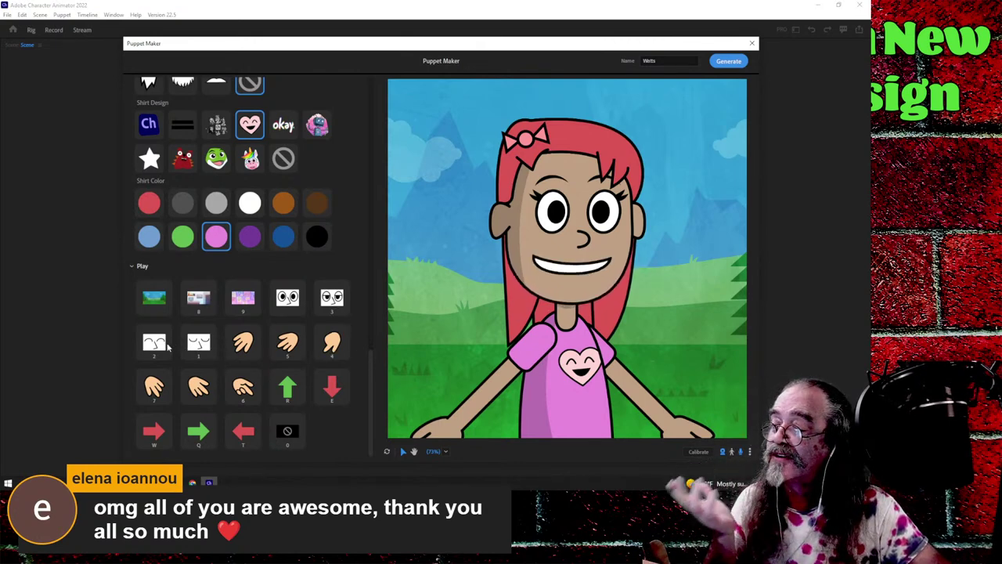
left_click(198, 342)
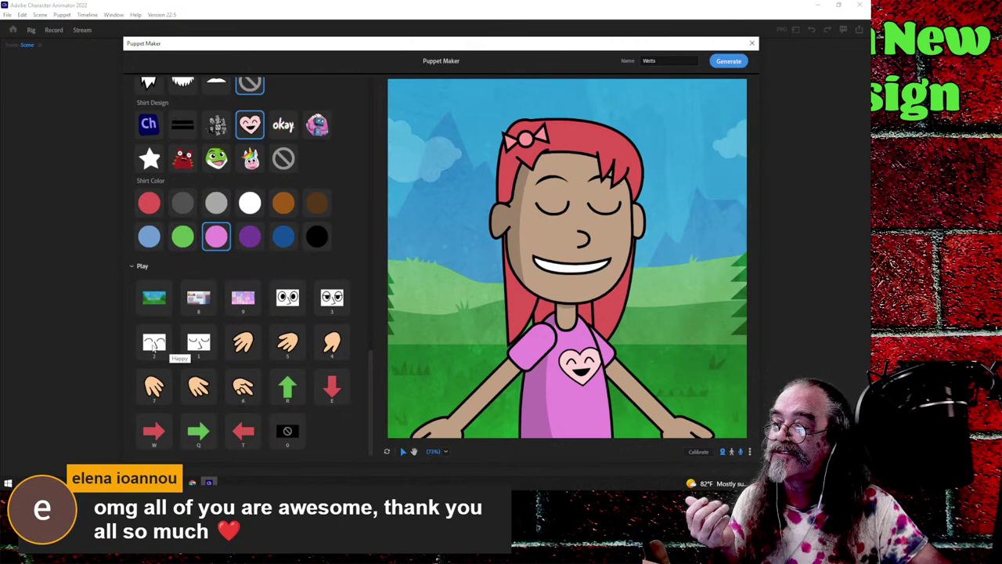
left_click(338, 307)
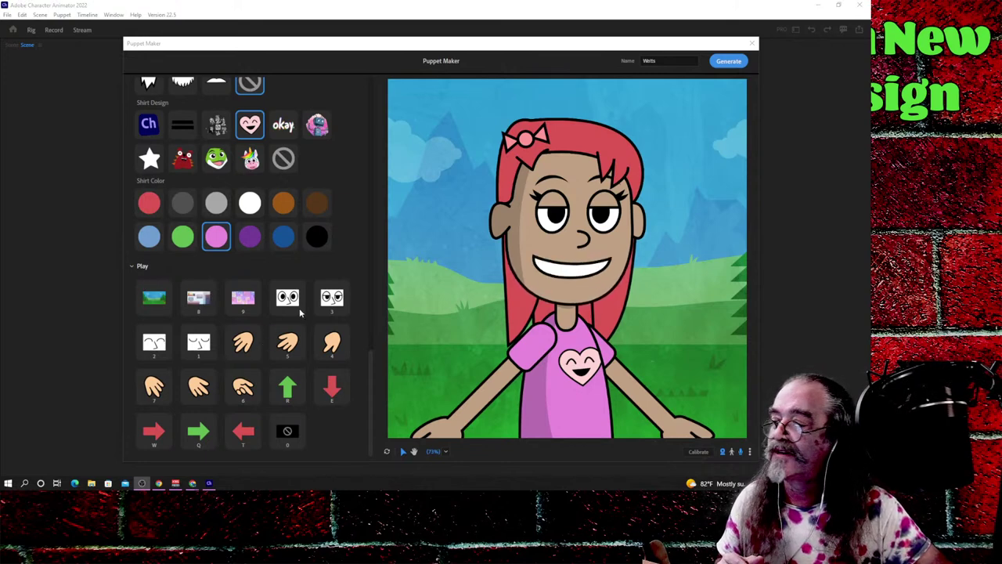
- Try the first three hand gesture triggers, then lower the puppet out of view and raise it back into the scene
left_click(250, 342)
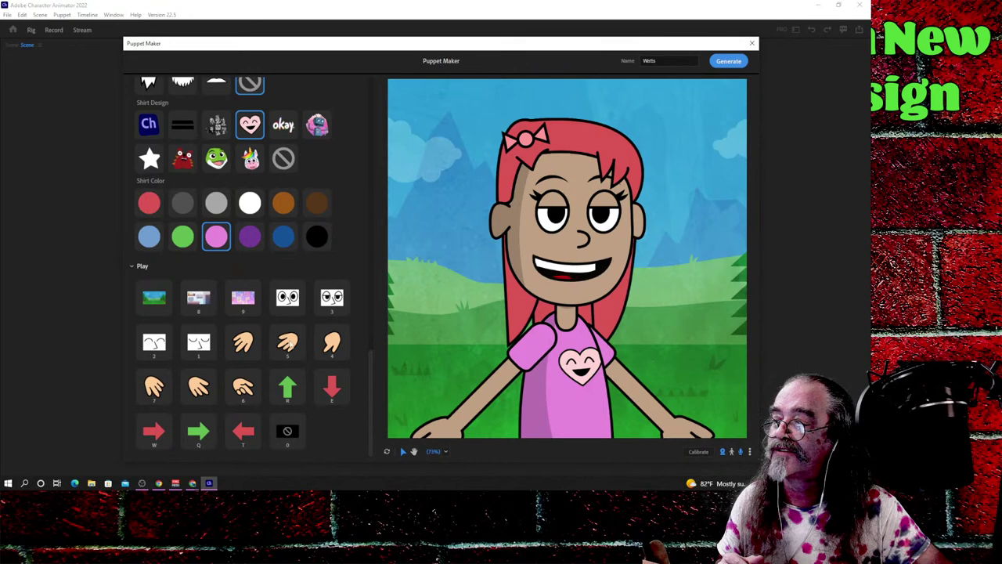
left_click(288, 343)
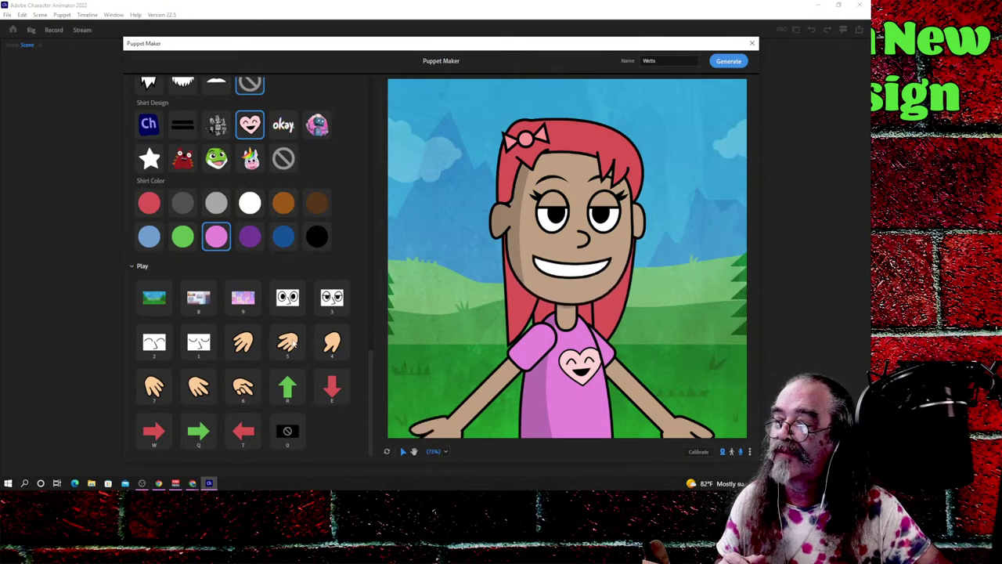
left_click(332, 343)
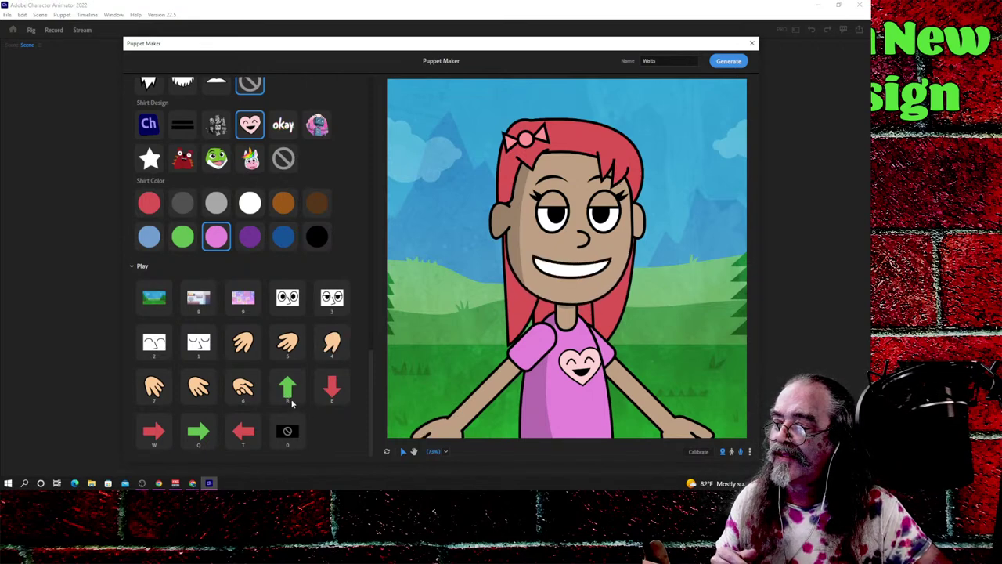
left_click(335, 392)
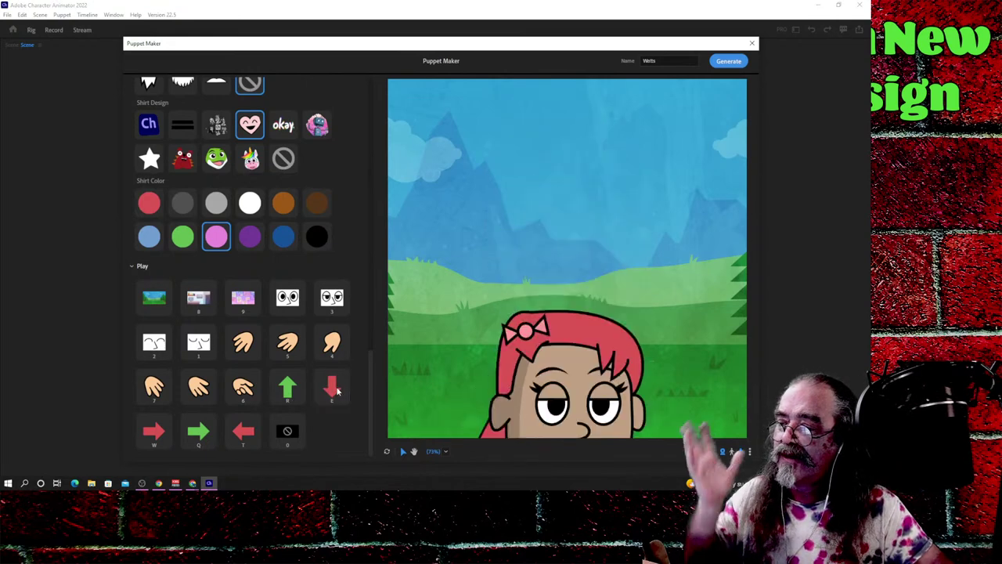
left_click(291, 398)
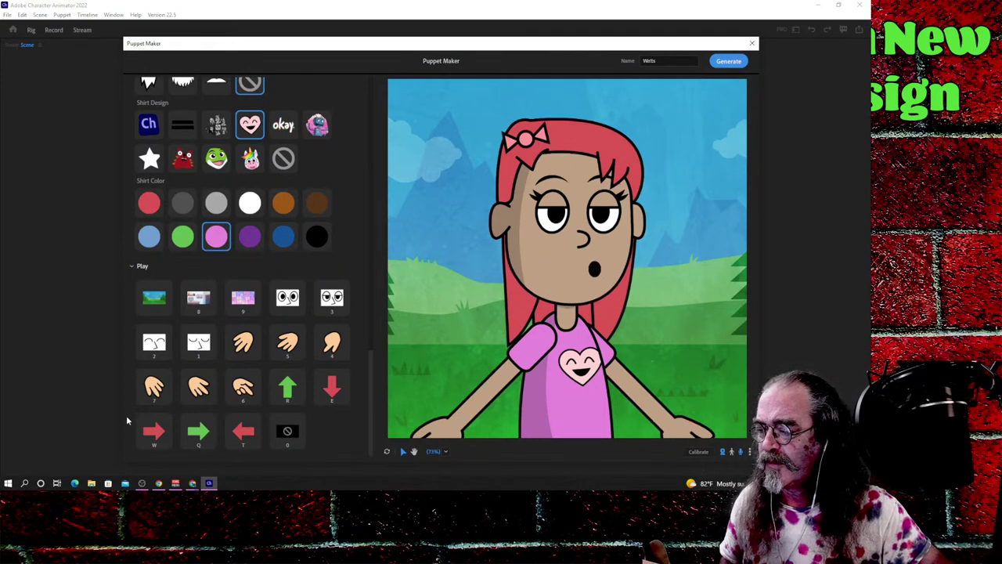
- Remove the background behind the puppet in the preview and generate the finished puppet
left_click(288, 432)
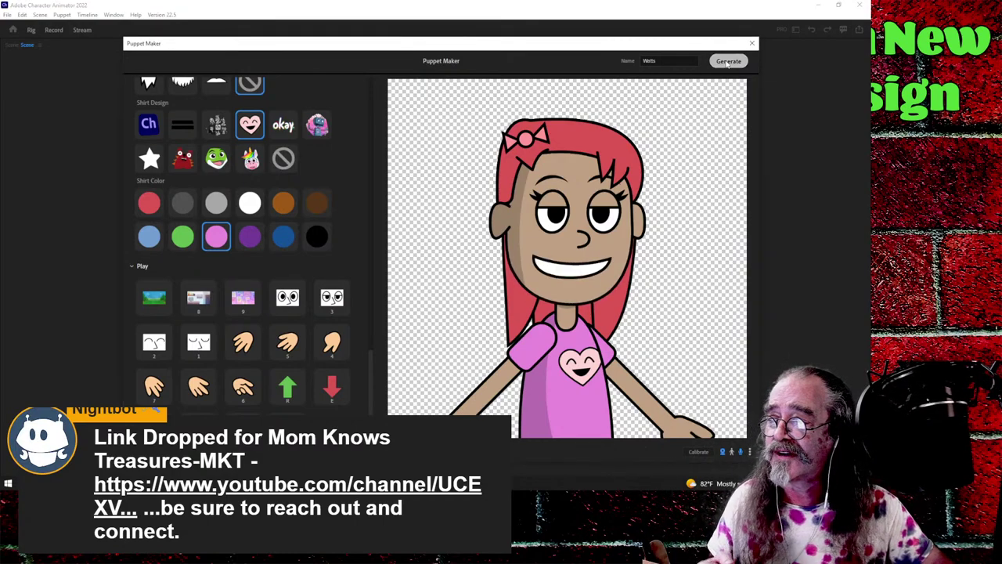
left_click(727, 62)
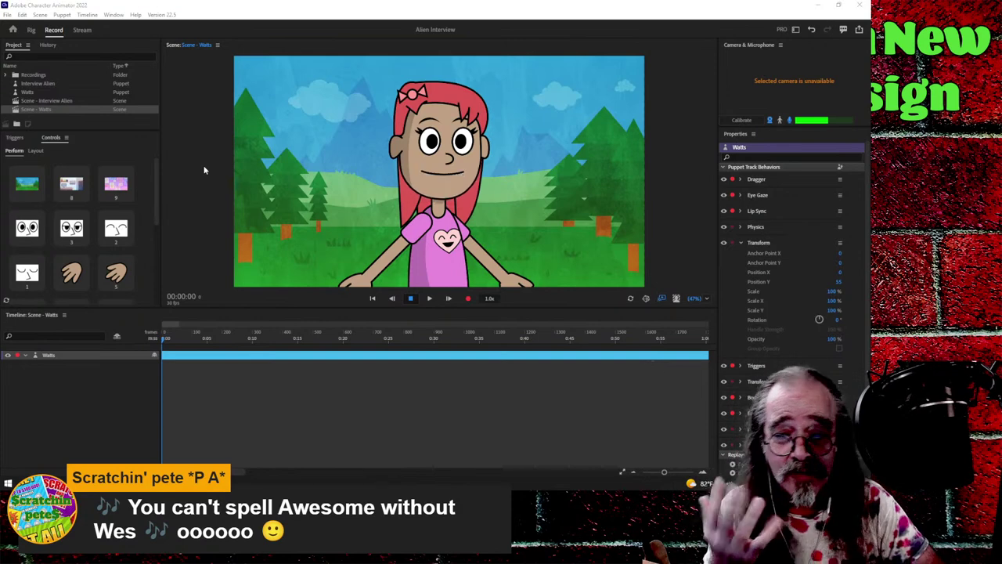
- Rename the newly generated puppet in the project as PinkGirl
left_click(32, 92)
right_click(32, 93)
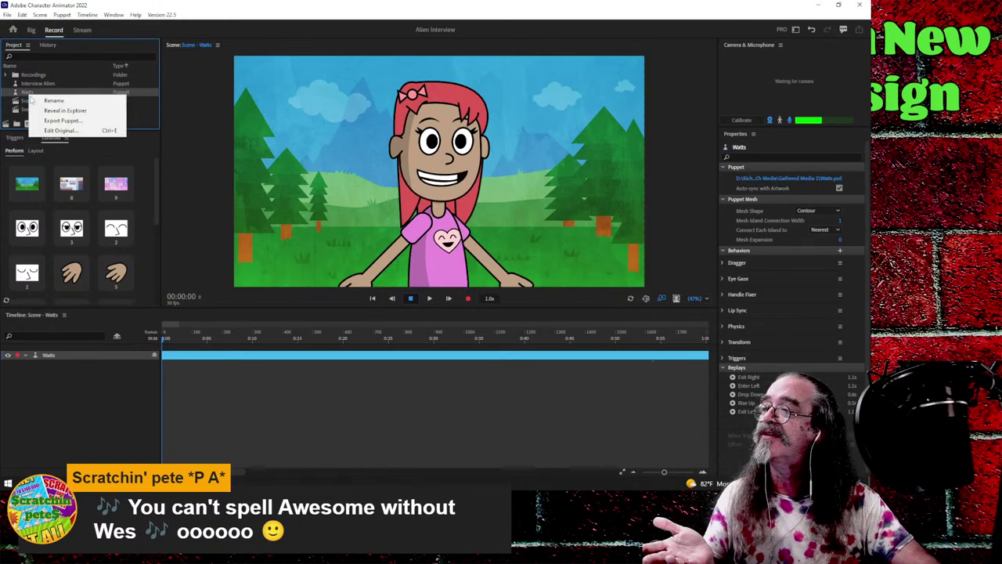
left_click(49, 100)
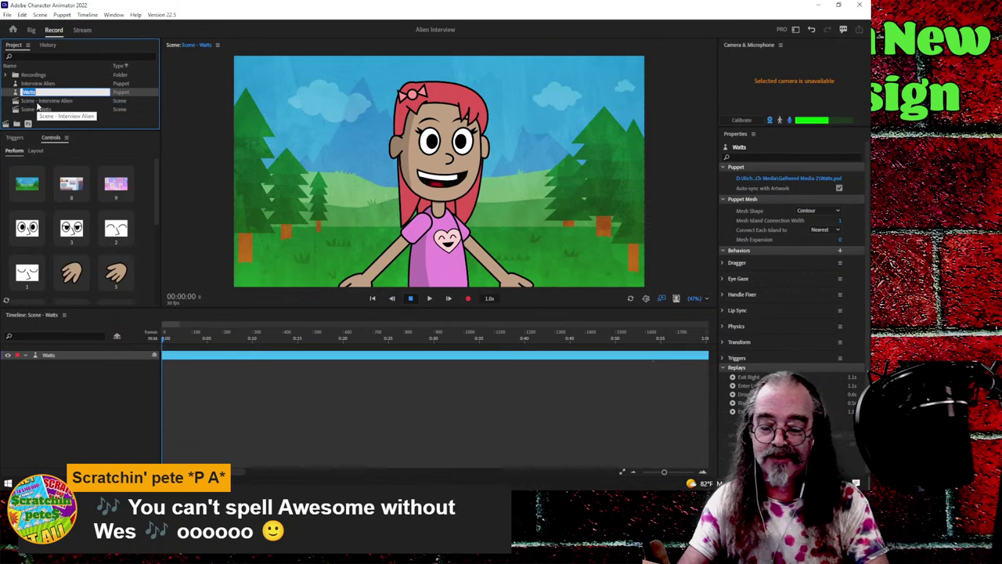
type("PinkGirl")
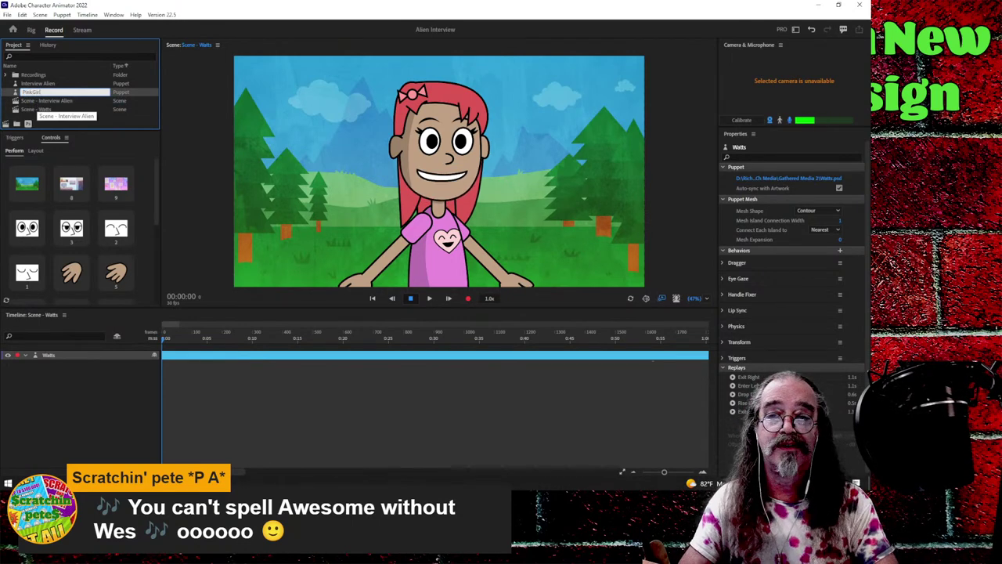
key("Return")
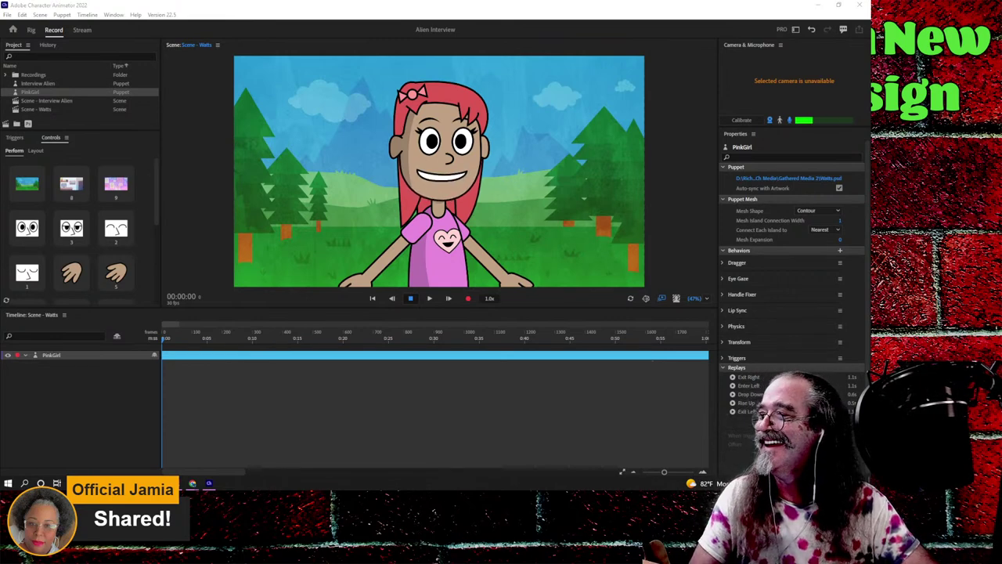
- Rename the new puppet's scene in the project as "Scene - PinkGirl"
left_click(47, 110)
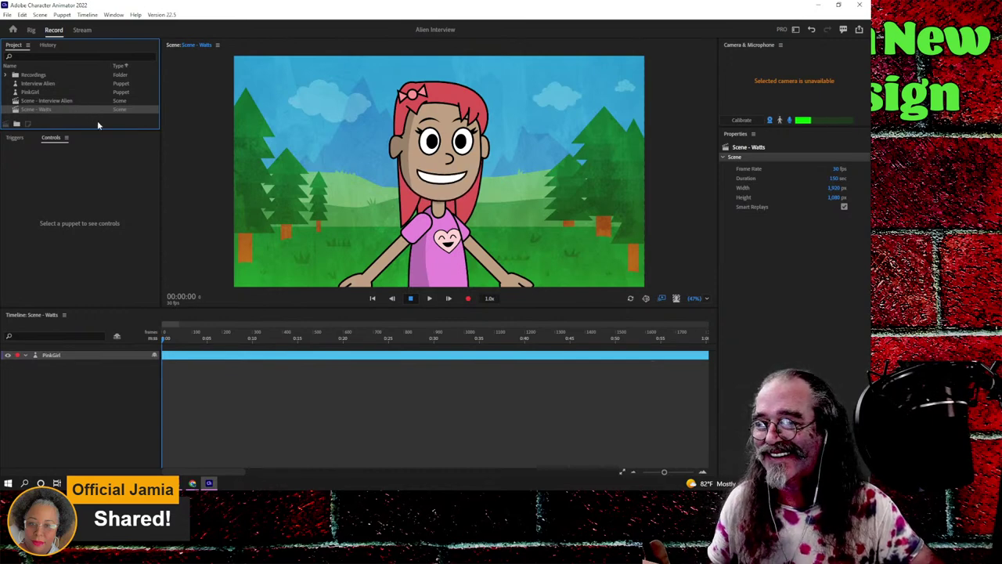
right_click(39, 109)
left_click(48, 118)
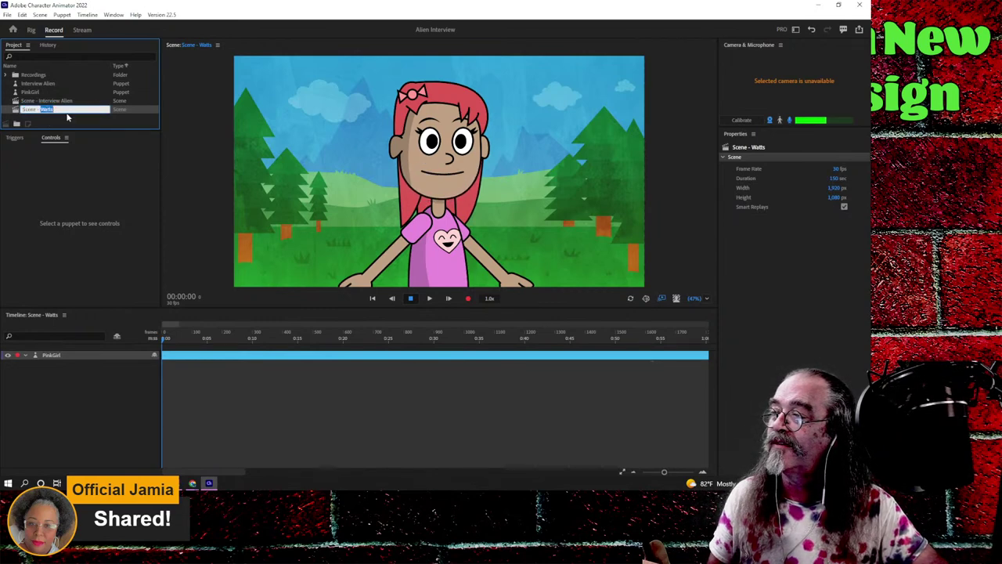
type("PinkGirl")
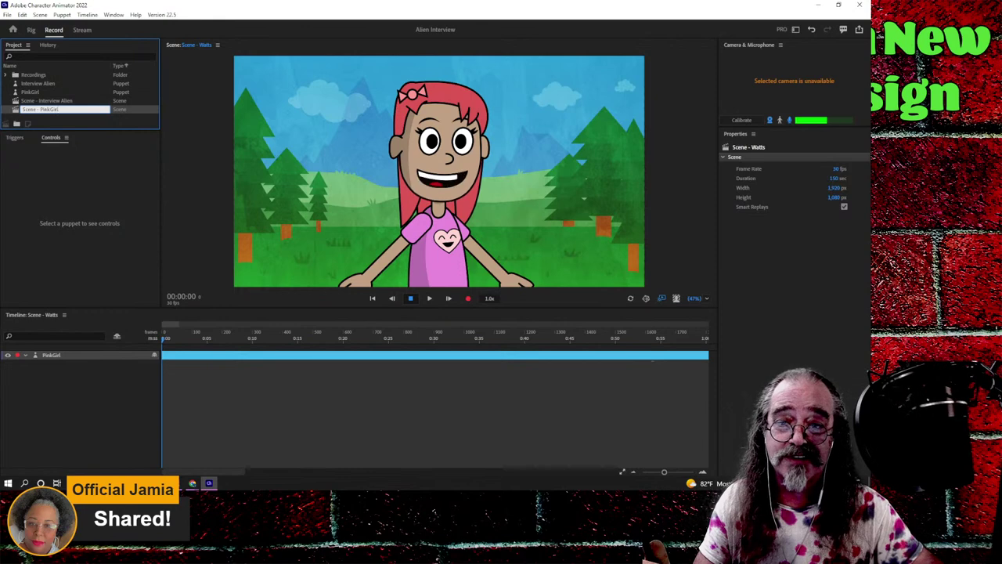
key("Return")
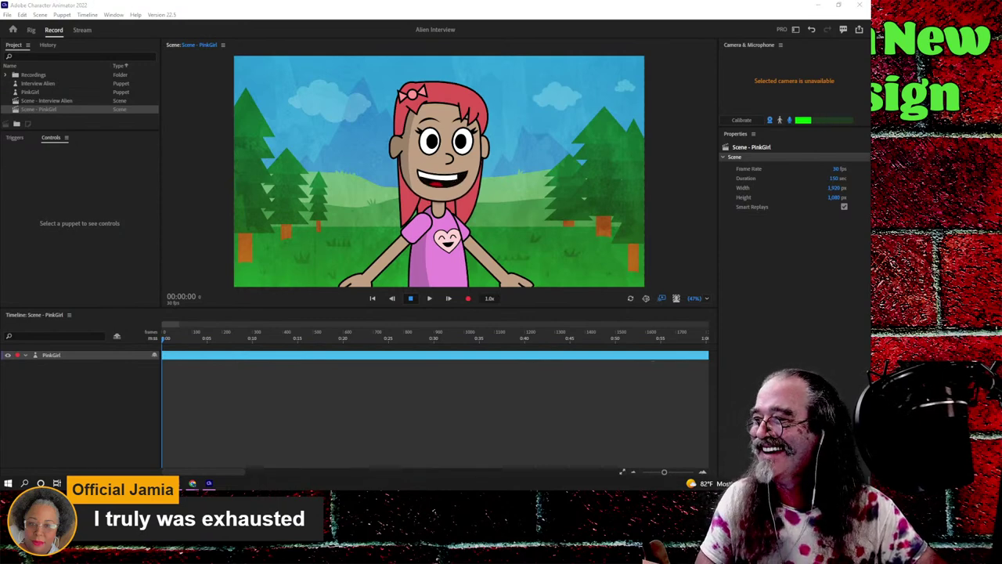
- Reopen Puppet Maker from the Home screen and give the puppet the short, spiky-fringed hairstyle in black
left_click(13, 29)
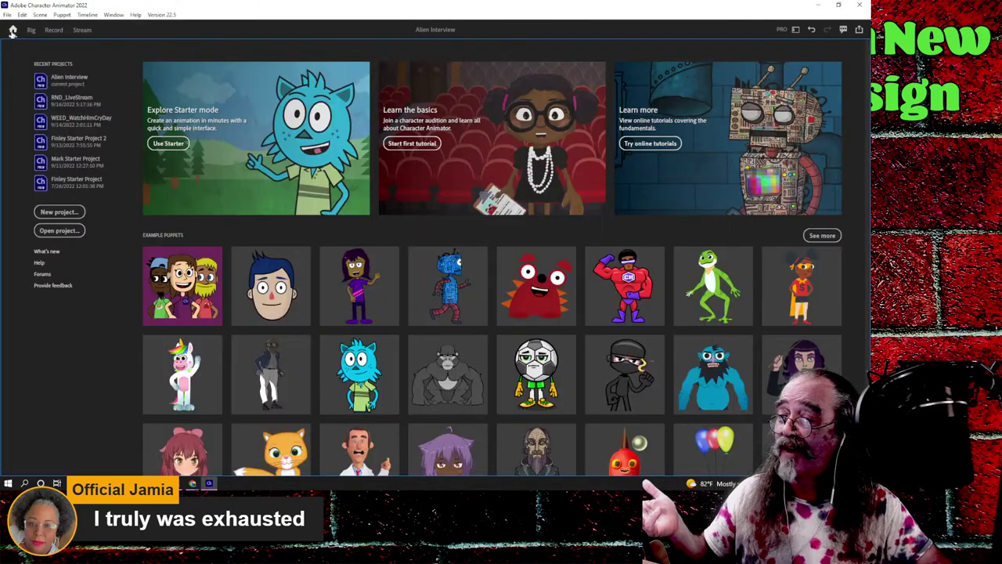
left_click(175, 269)
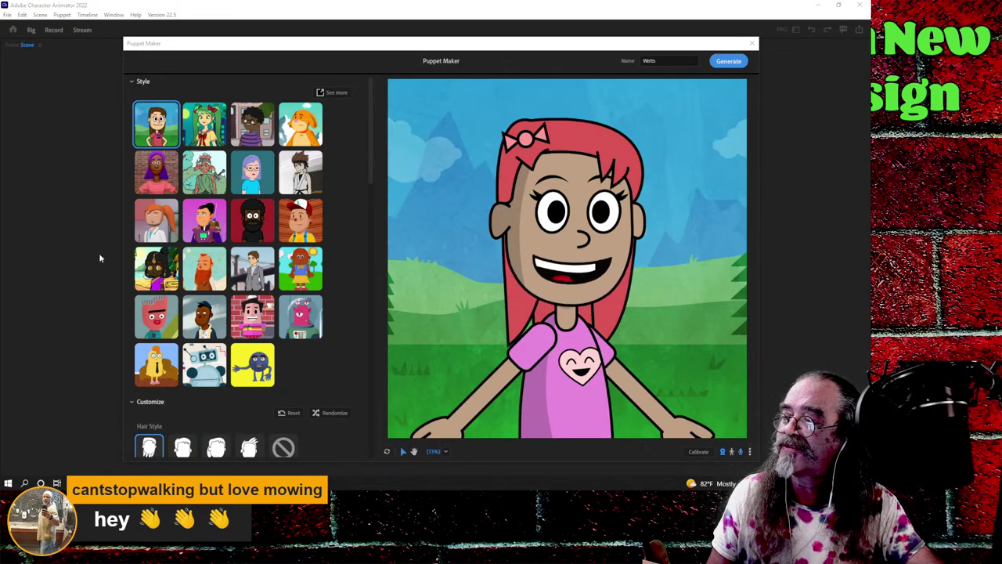
scroll(346, 332, "down", 5)
scroll(353, 323, "up", 3)
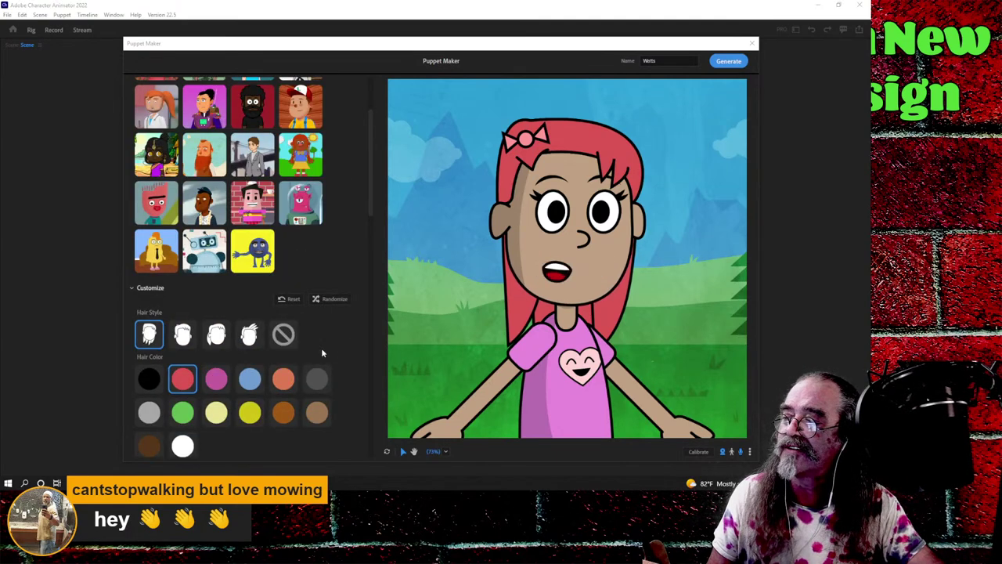
left_click(182, 334)
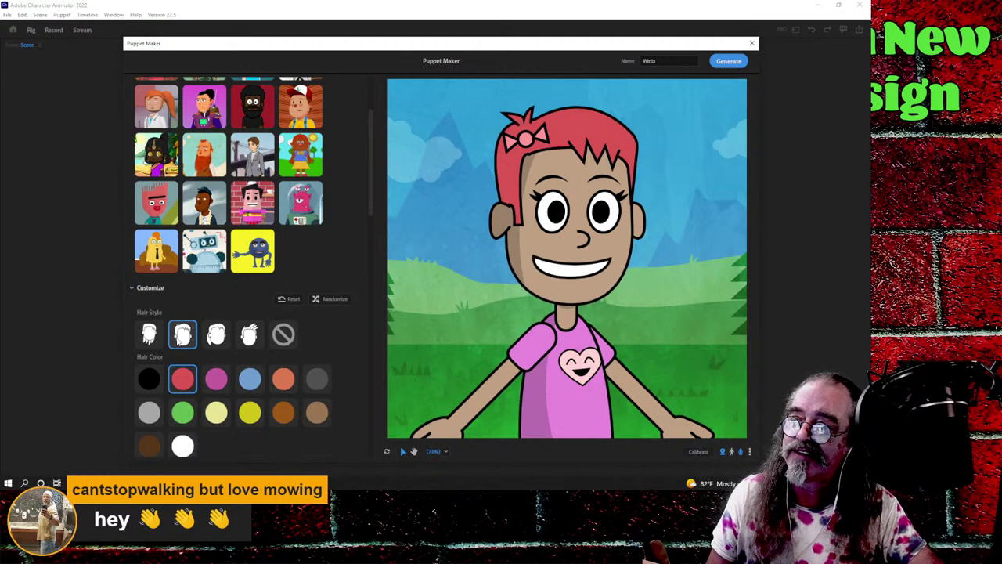
left_click(151, 379)
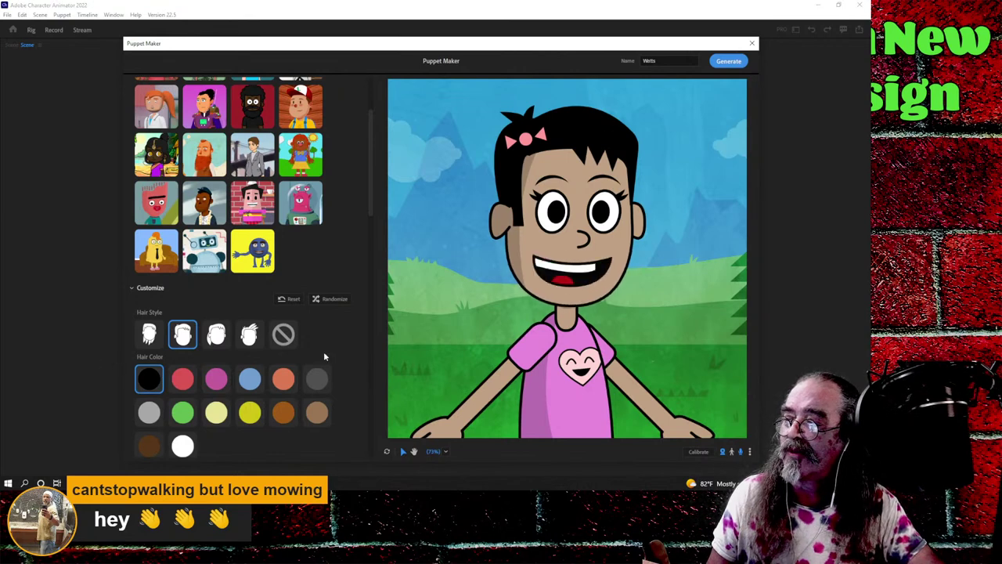
- Try the red baseball cap and the pirate hat on the puppet, and set the hair props to none
scroll(358, 345, "down", 3)
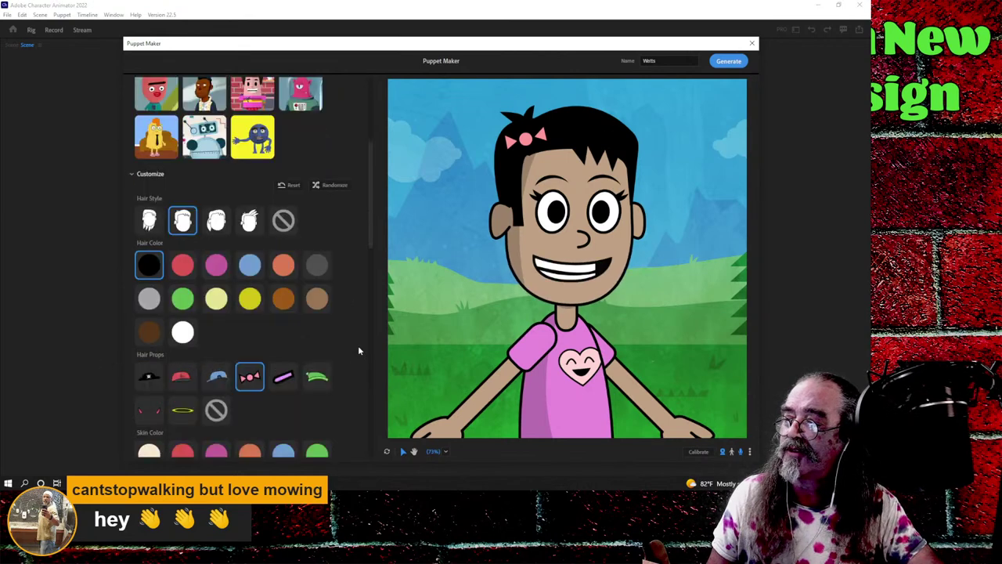
left_click(192, 383)
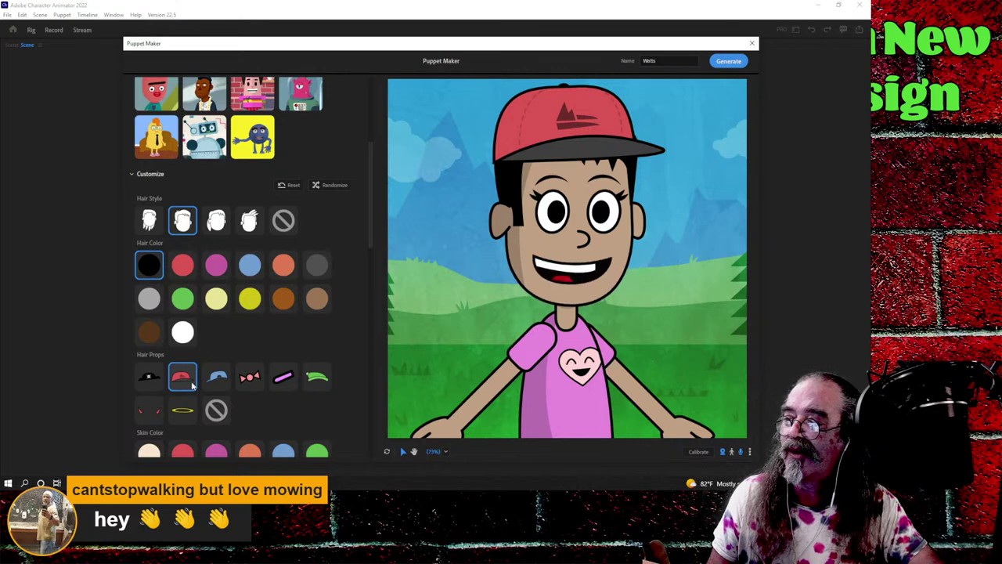
left_click(148, 383)
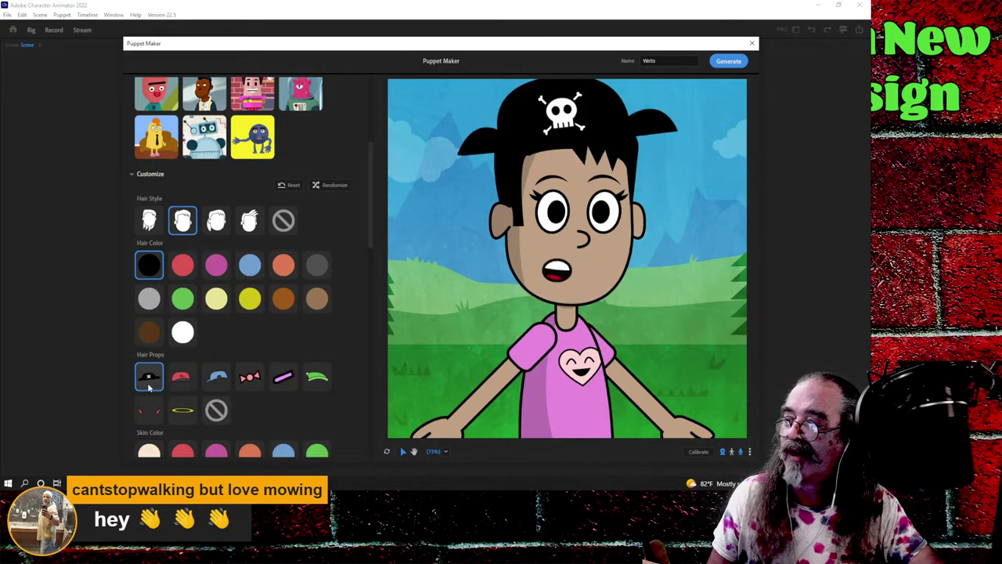
left_click(221, 417)
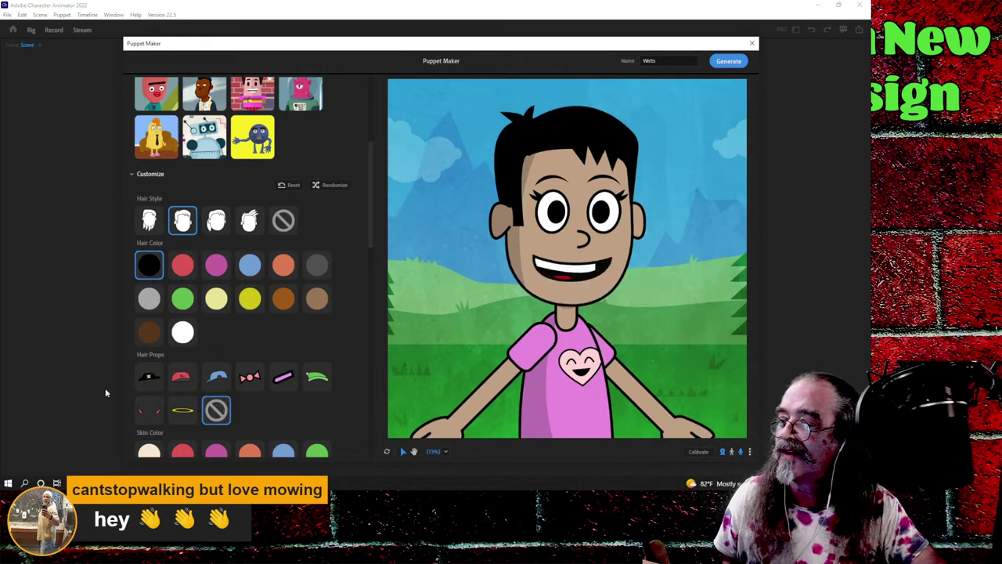
- Set the puppet's skin color to medium brown and its eyebrows to the thick style
scroll(361, 421, "down", 3)
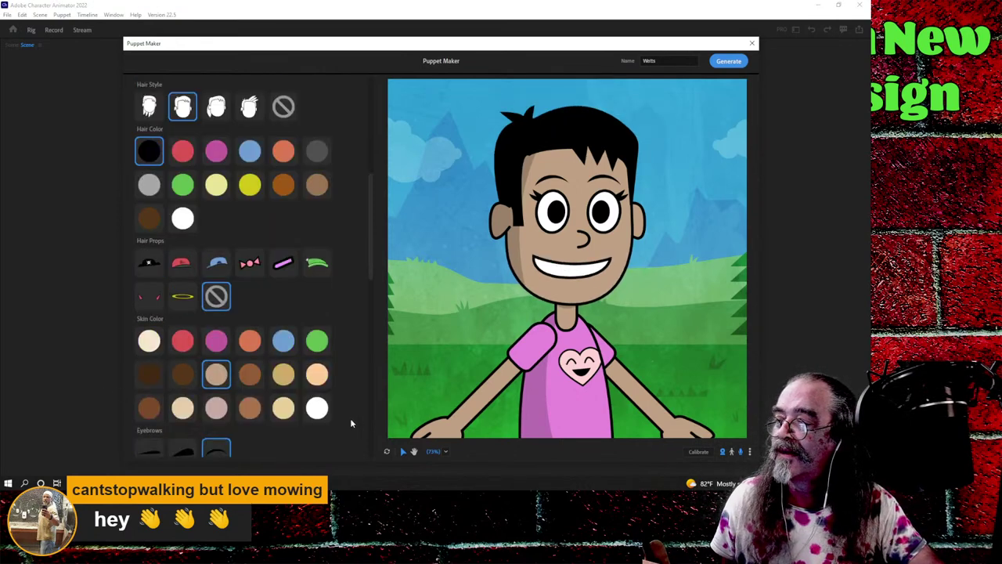
left_click(245, 379)
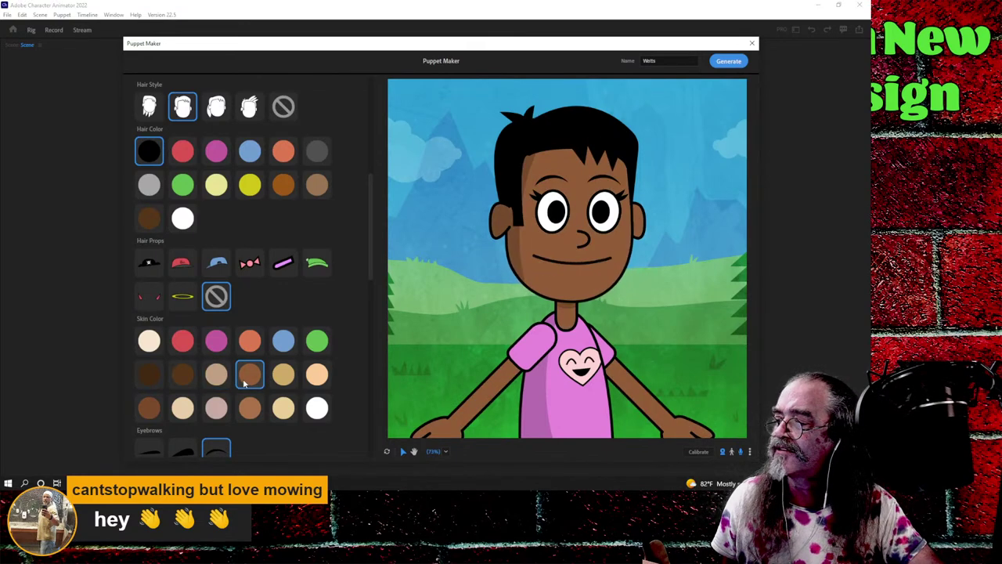
scroll(353, 366, "down", 3)
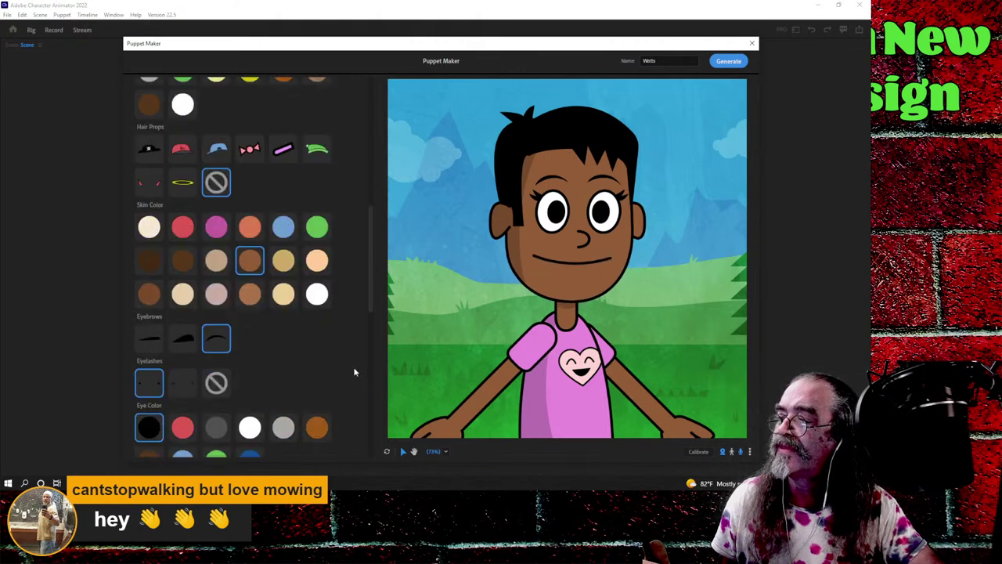
left_click(188, 341)
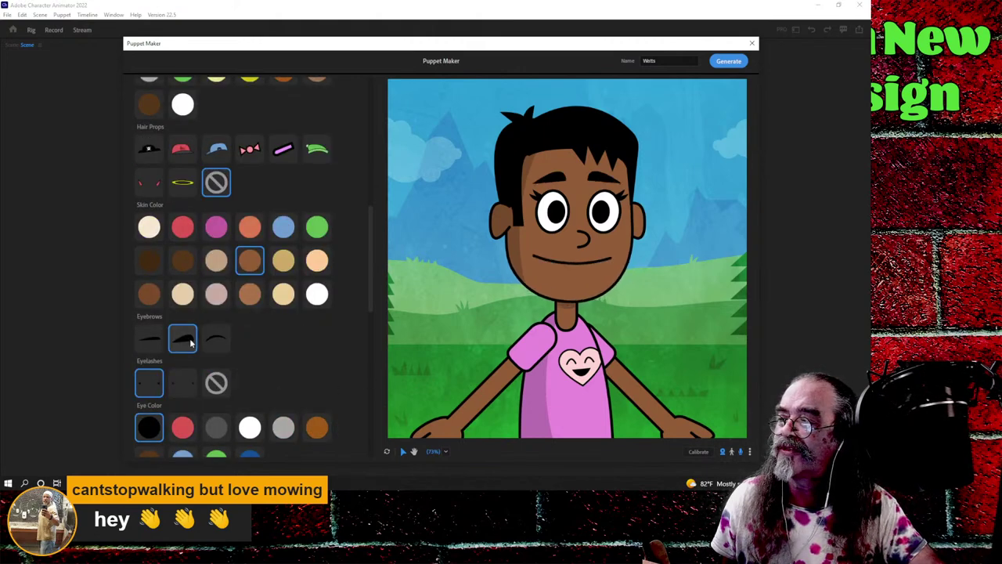
- Compare the two eyelash styles on the puppet and set its eyelashes to none
left_click(187, 389)
left_click(150, 384)
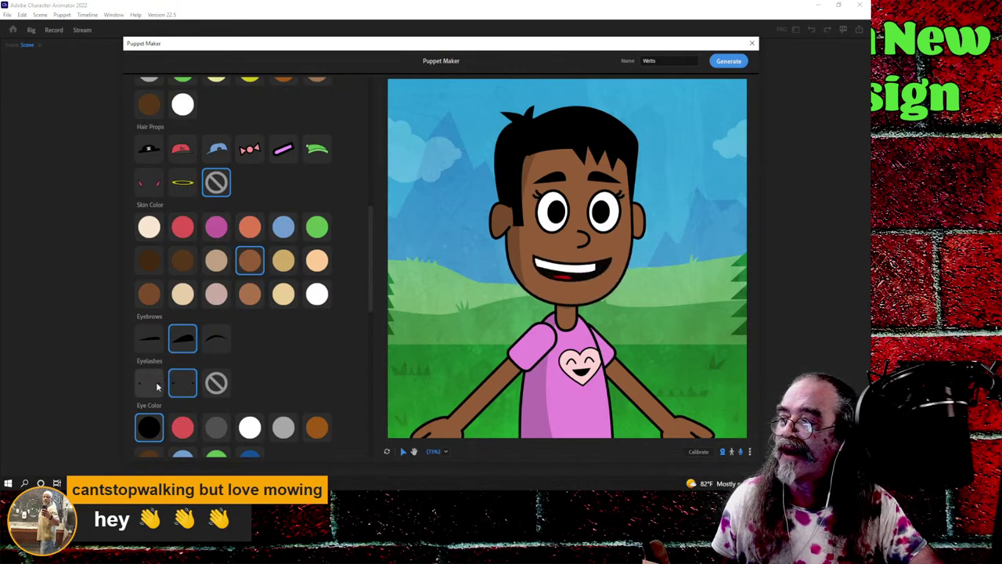
left_click(182, 385)
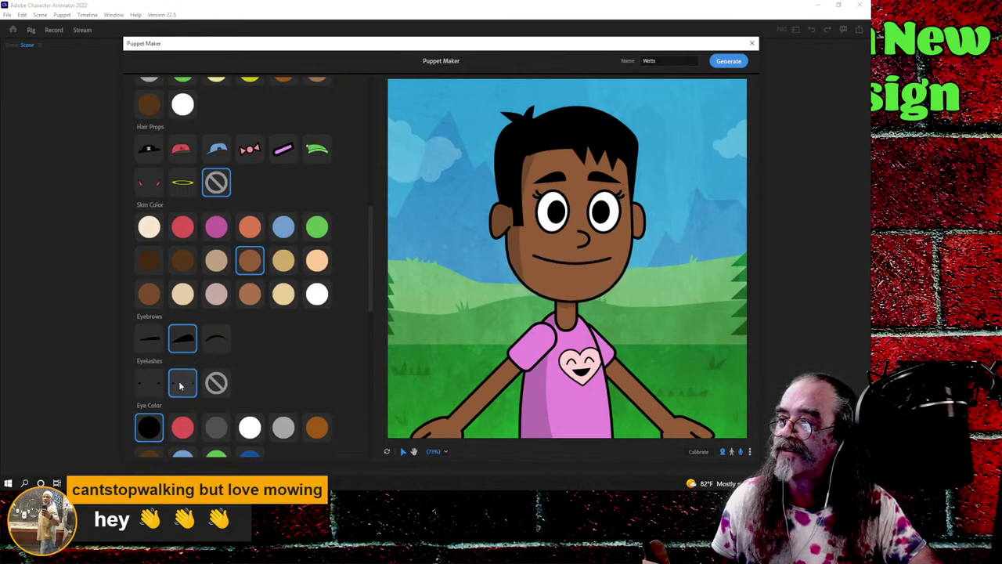
left_click(214, 384)
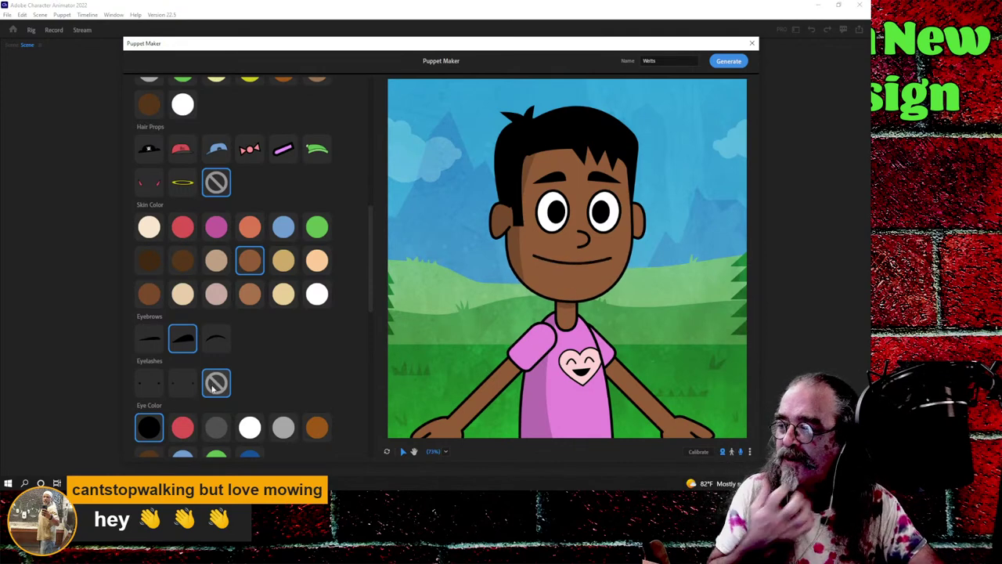
- Try the eye patch on the puppet and set its eyewear to the thin-framed glasses
scroll(251, 378, "down", 3)
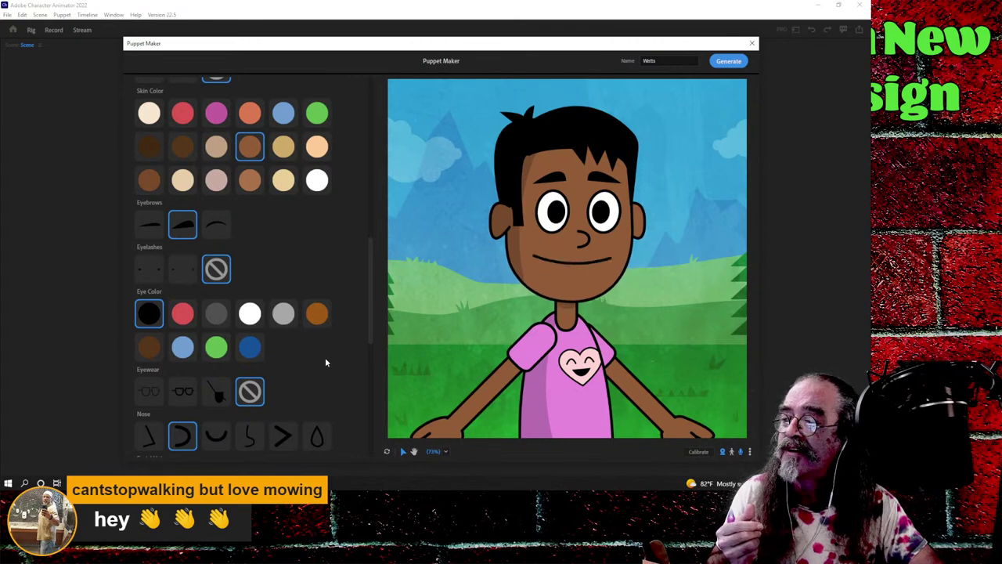
left_click(219, 392)
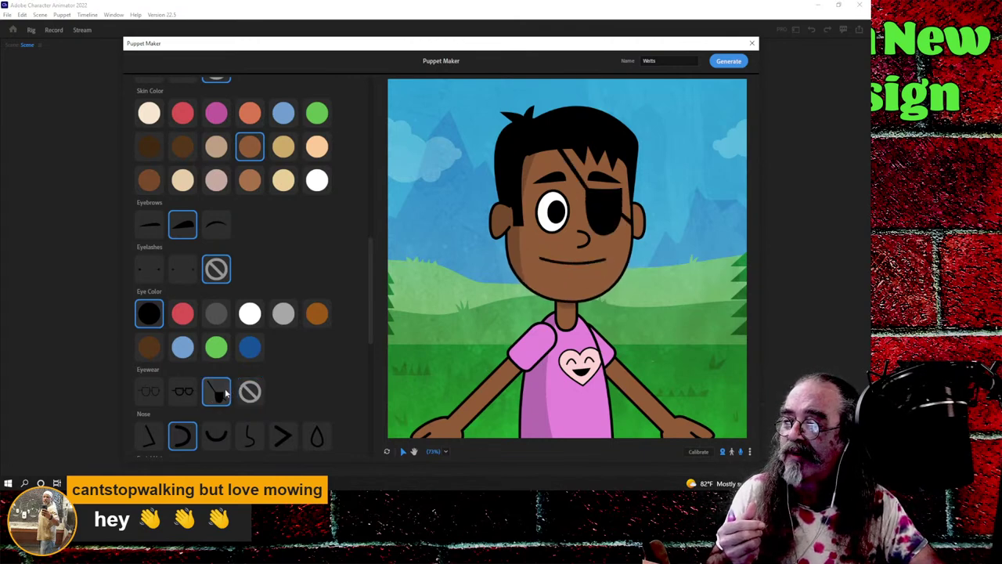
left_click(150, 395)
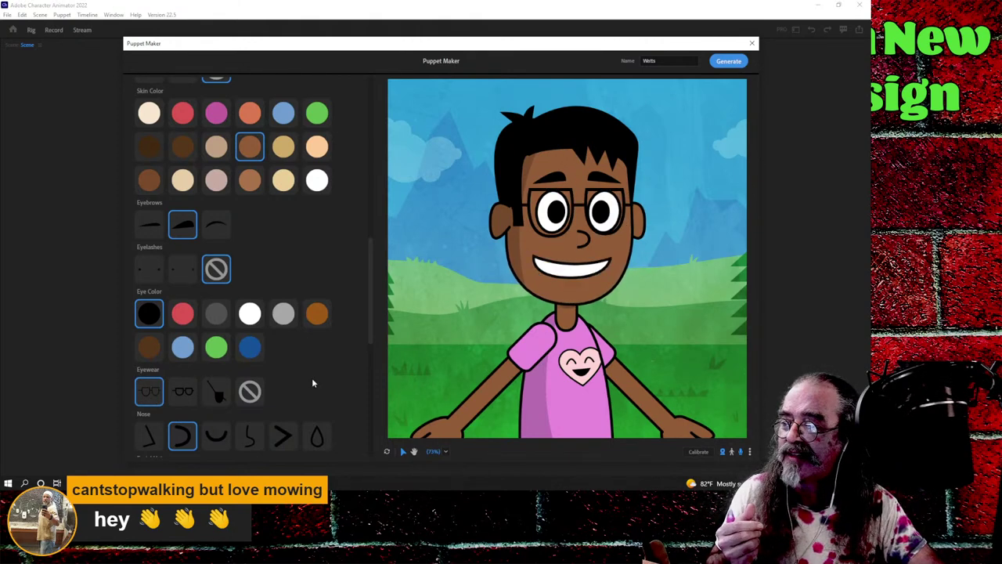
- Set the nose to the upturned U-shaped curve and, after trying the mustache and full beard, the facial hair to the pointed chin beard
scroll(334, 381, "down", 2)
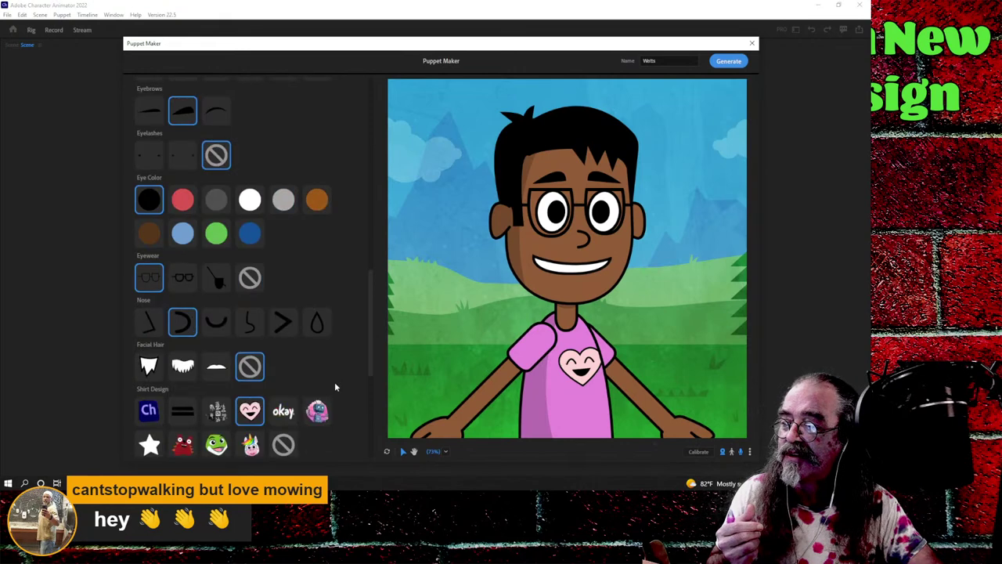
left_click(217, 324)
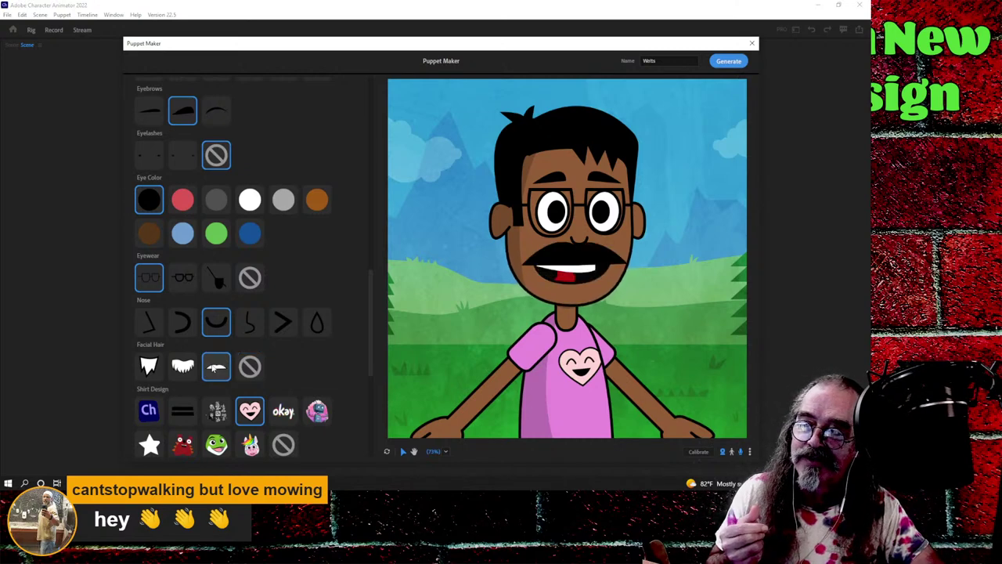
left_click(182, 366)
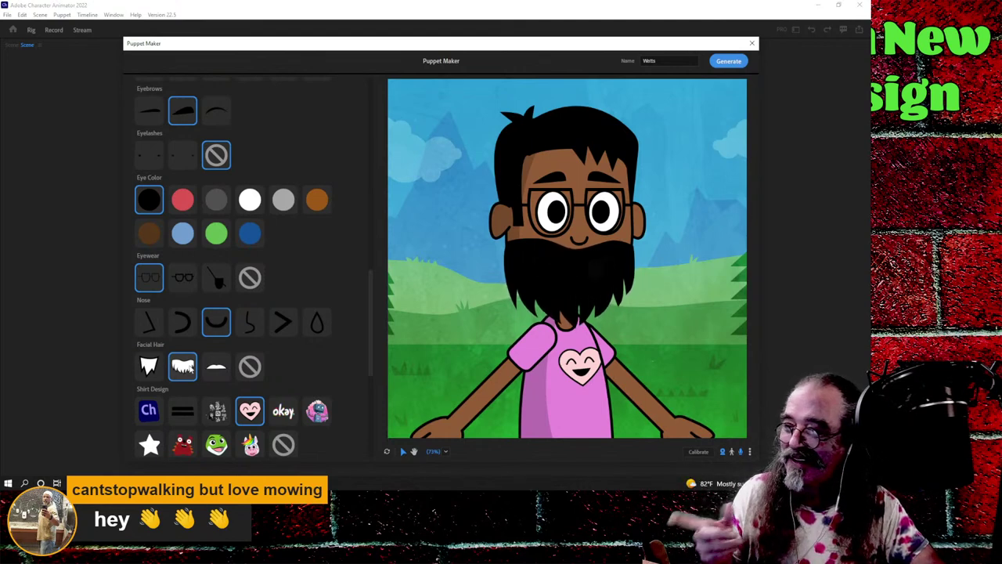
left_click(149, 368)
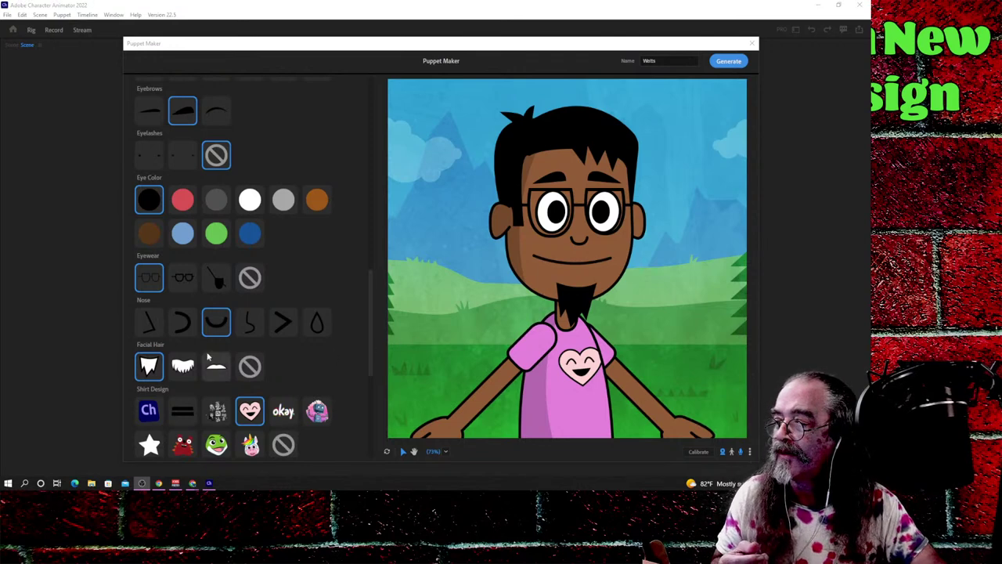
- Set the puppet's shirt design to the two horizontal stripes and its shirt color to dark gray
scroll(345, 362, "down", 3)
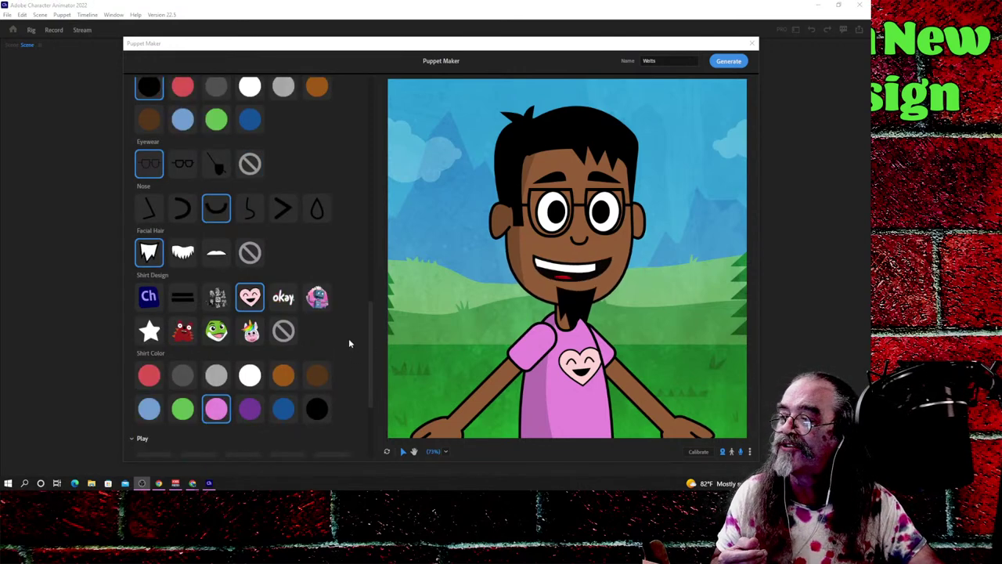
left_click(185, 304)
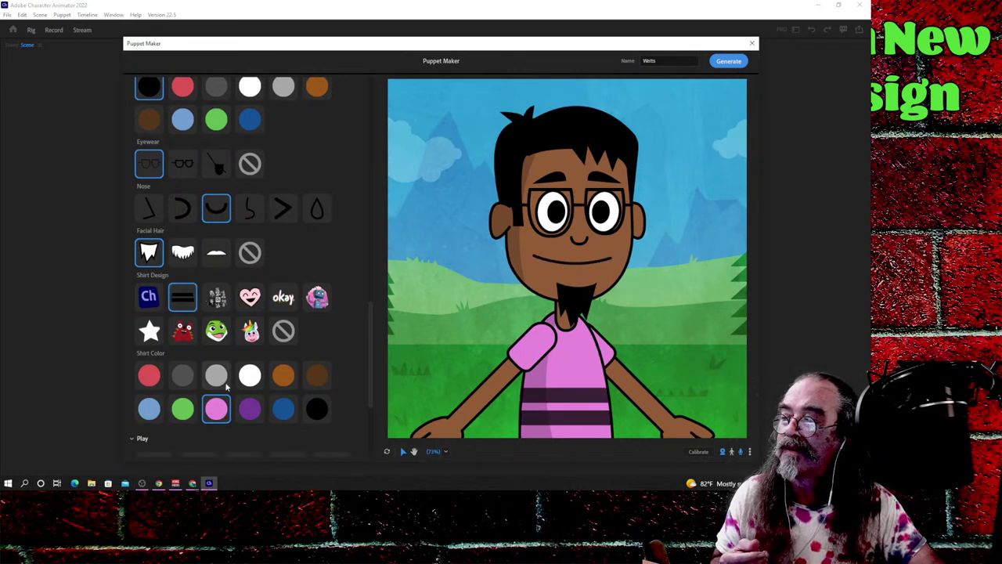
left_click(183, 376)
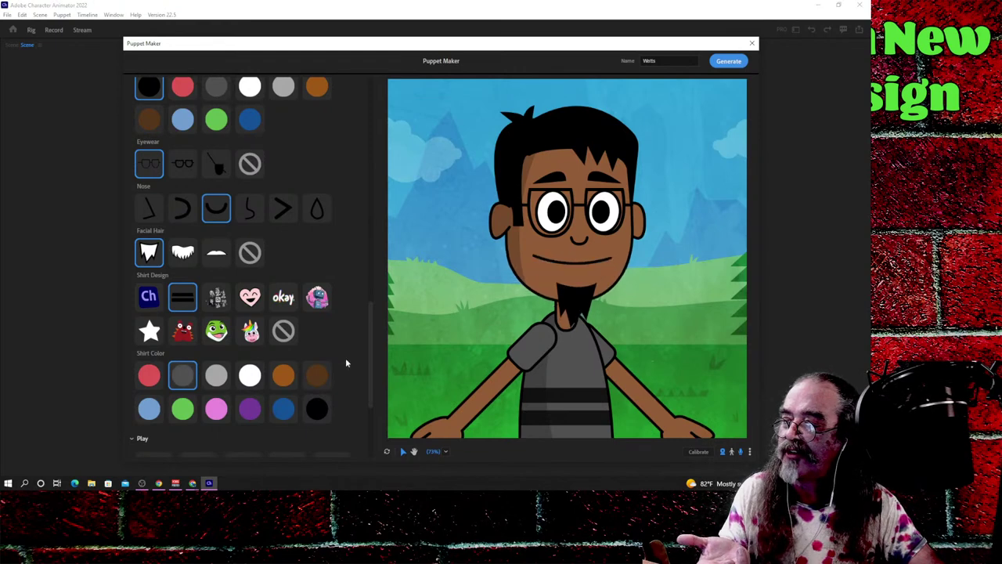
- Preview the half-closed eyes trigger and the no-background option on the puppet
scroll(346, 363, "down", 3)
scroll(346, 363, "down", 2)
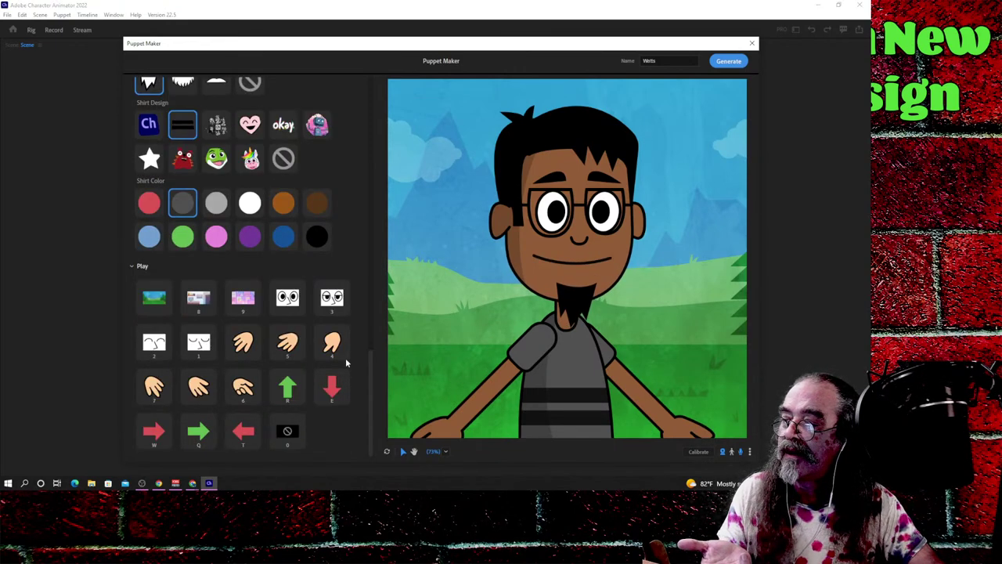
left_click(336, 304)
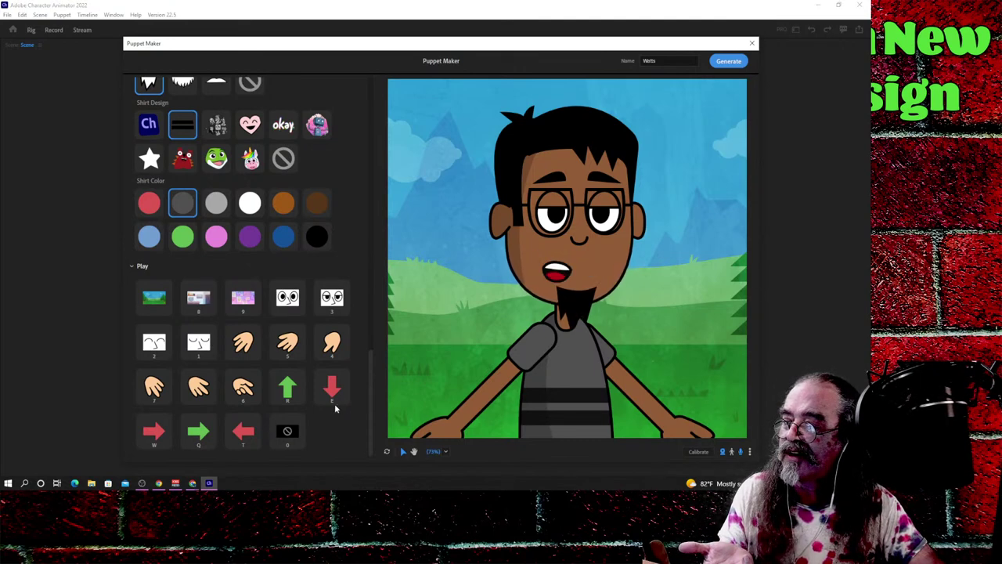
left_click(298, 437)
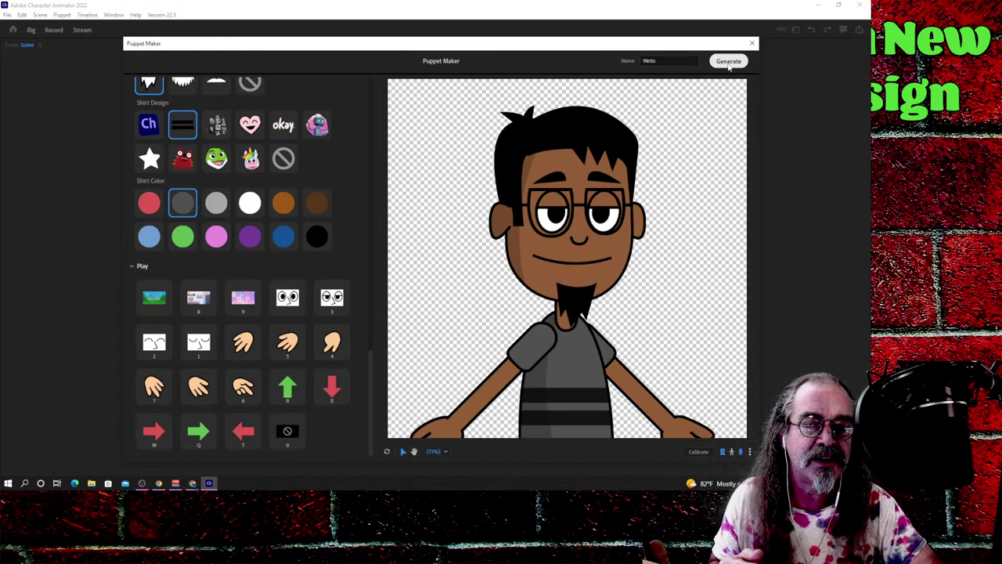
- Generate the customized puppet from Puppet Maker
key("alt+Tab")
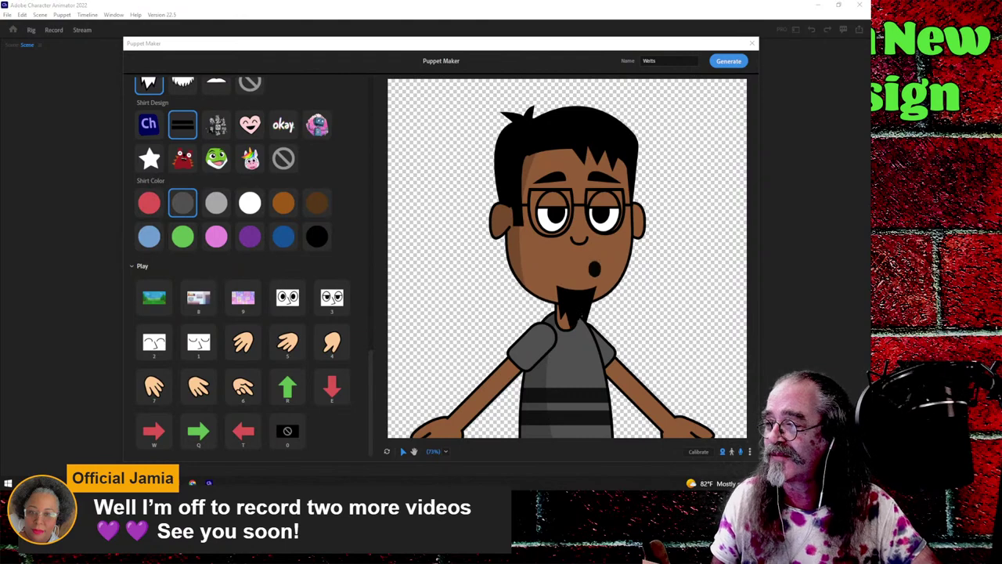
left_click(728, 62)
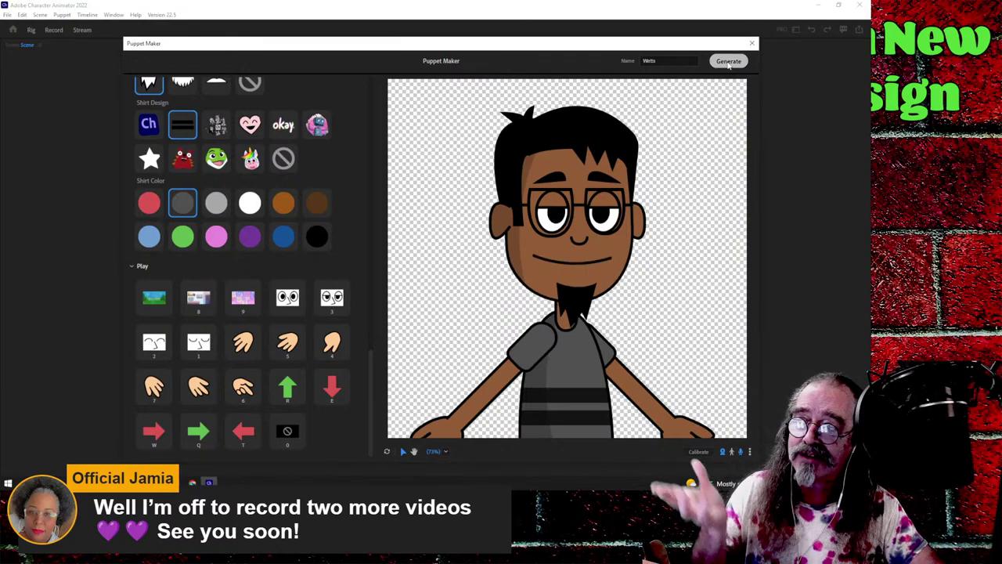
left_click(728, 62)
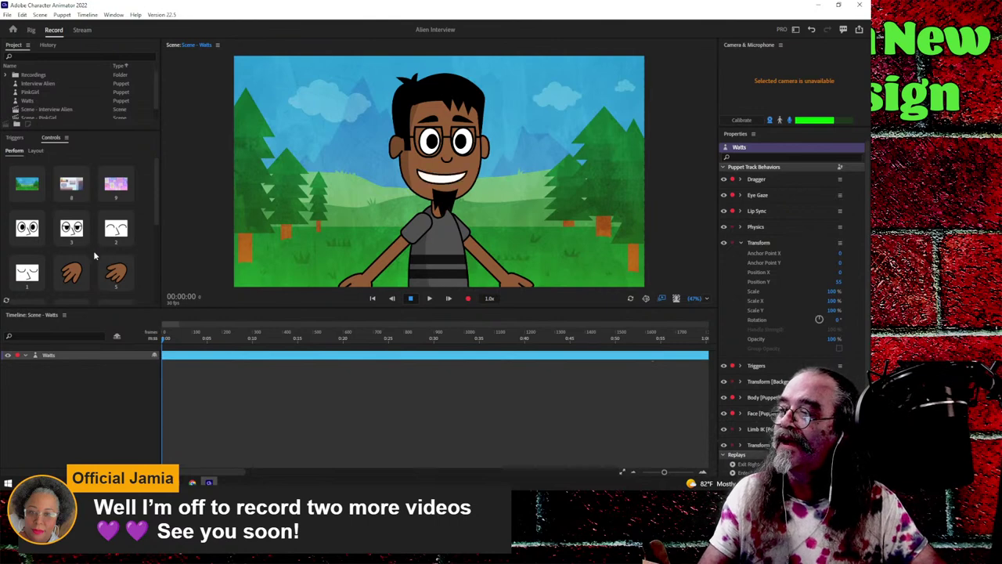
- Raise the puppet's left hand to about shoulder height, test hand gesture 6 on it, and adjust the raised arm
scroll(96, 253, "down", 2)
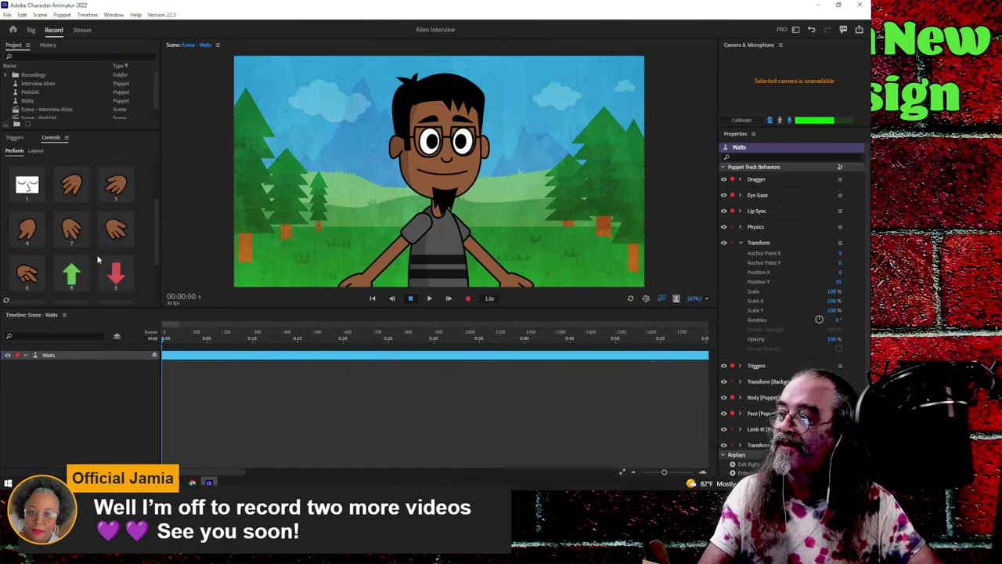
left_click_drag(512, 283, 514, 205)
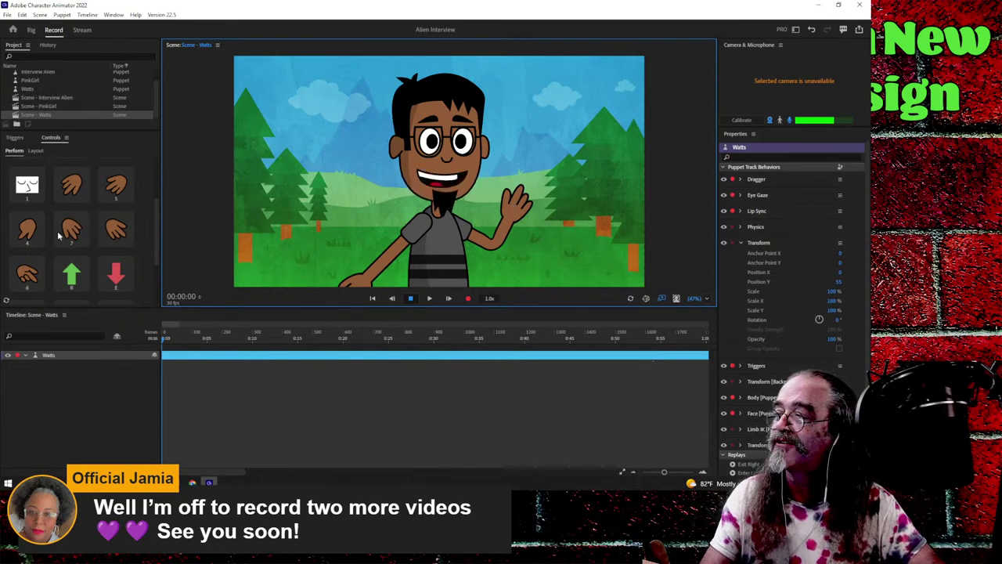
left_click(32, 273)
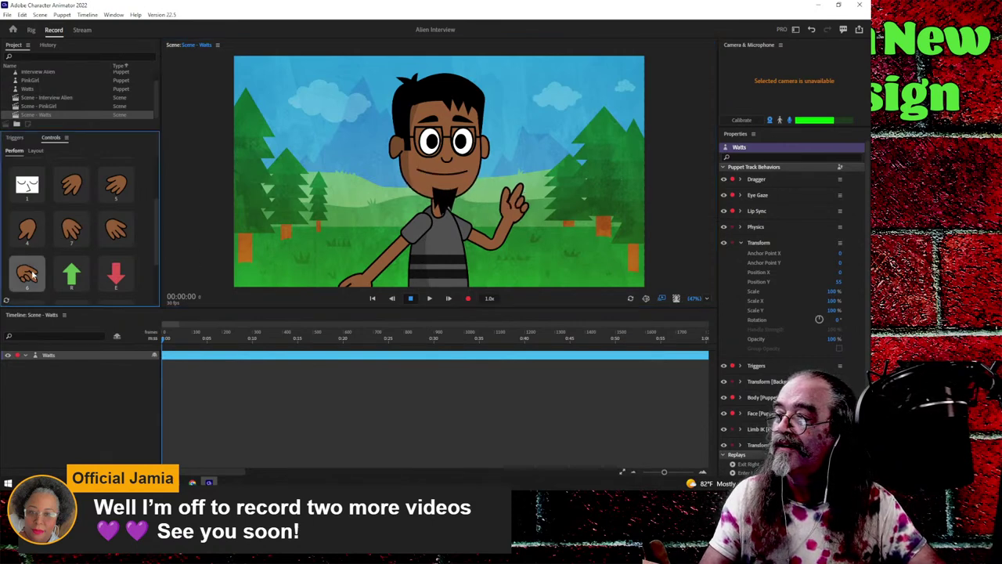
left_click(515, 207)
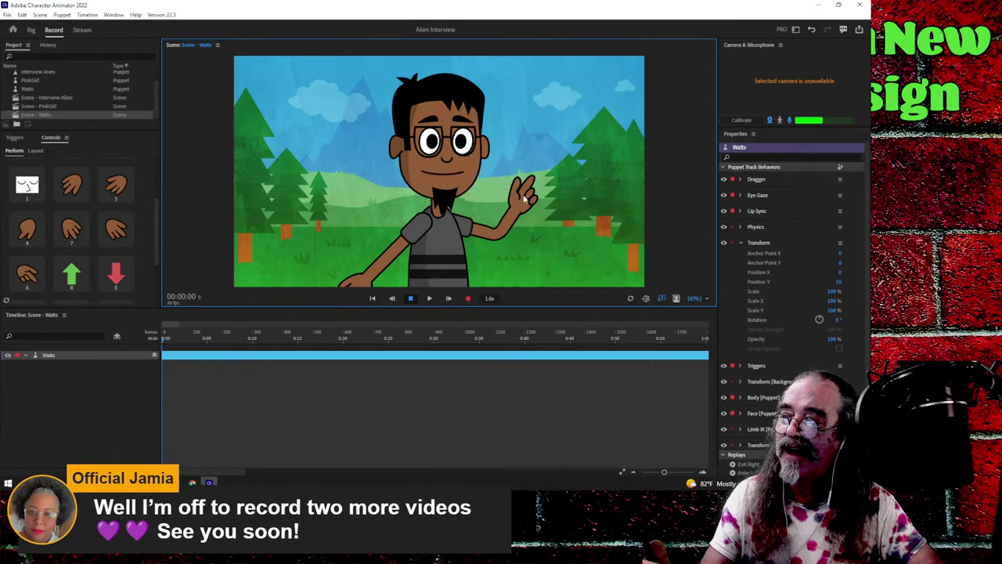
left_click_drag(524, 198, 523, 219)
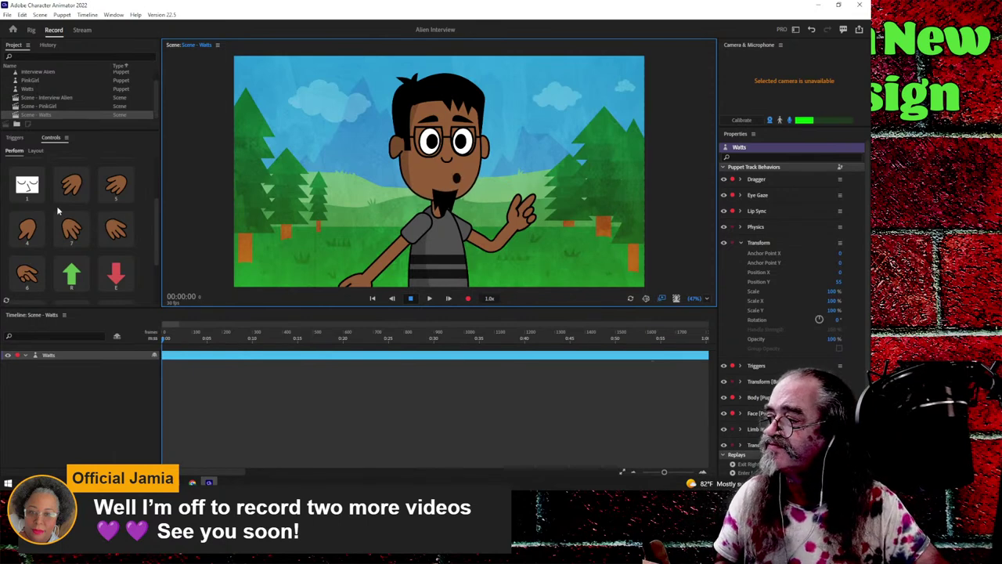
- Rename the new puppet's scene in the project as "Scene - ChinBeard"
left_click(45, 117)
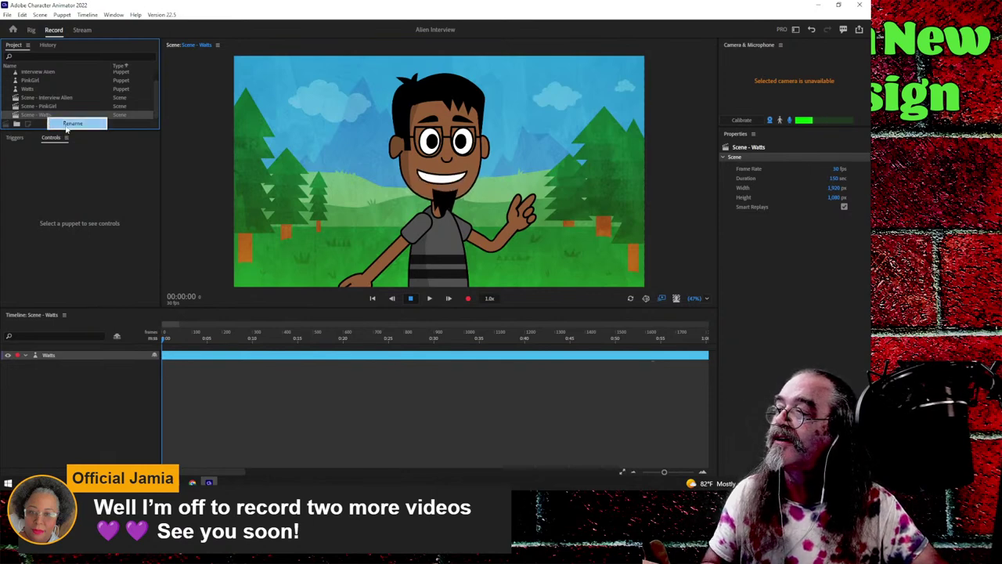
left_click(55, 115)
double_click(45, 116)
type("Ch")
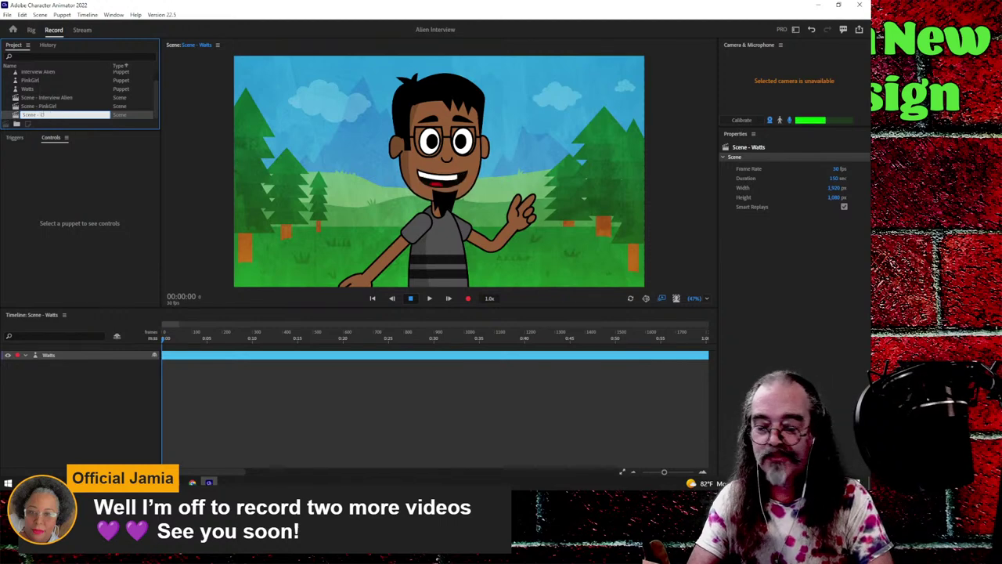
type("risBeard")
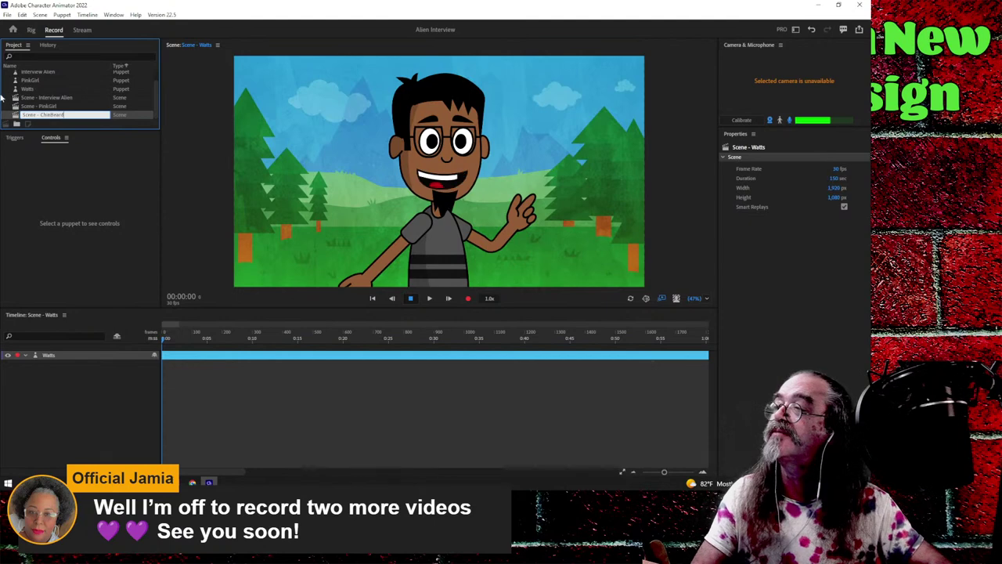
key("Return")
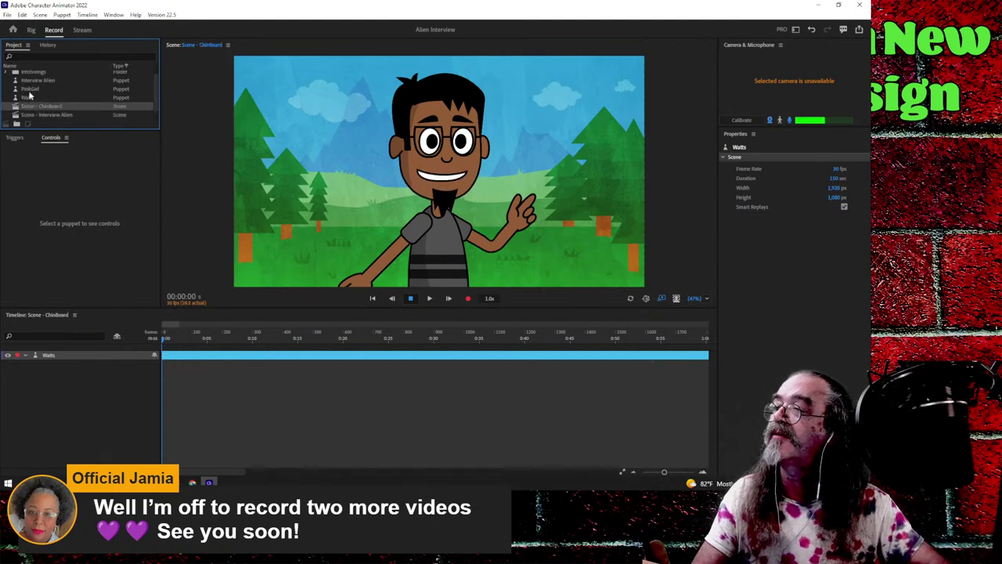
left_click(32, 97)
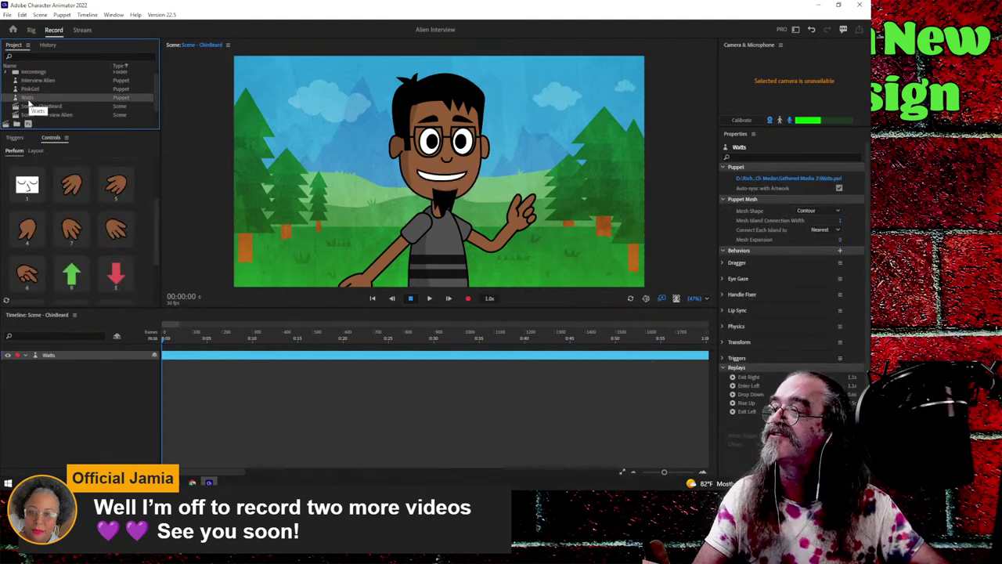
right_click(31, 103)
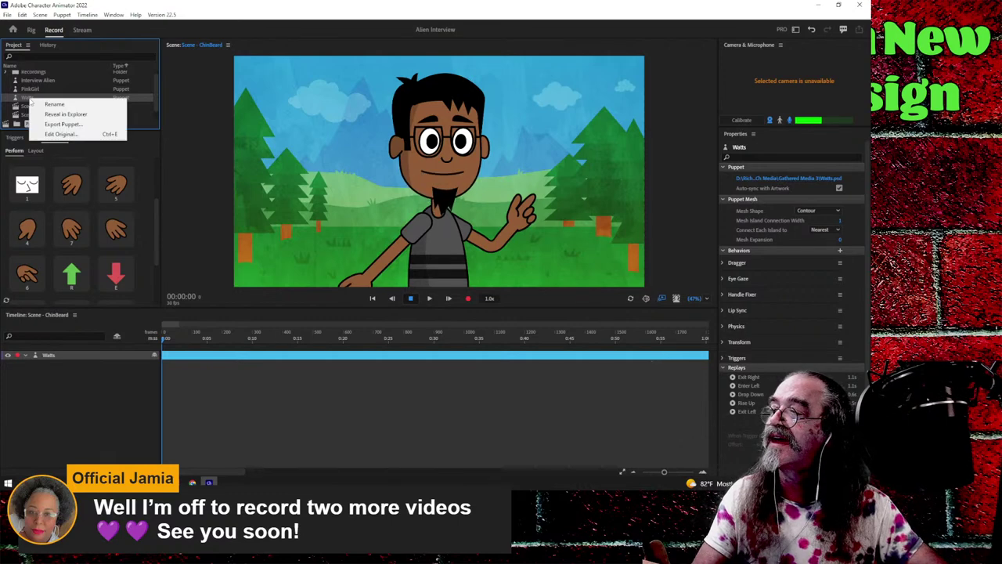
left_click(41, 104)
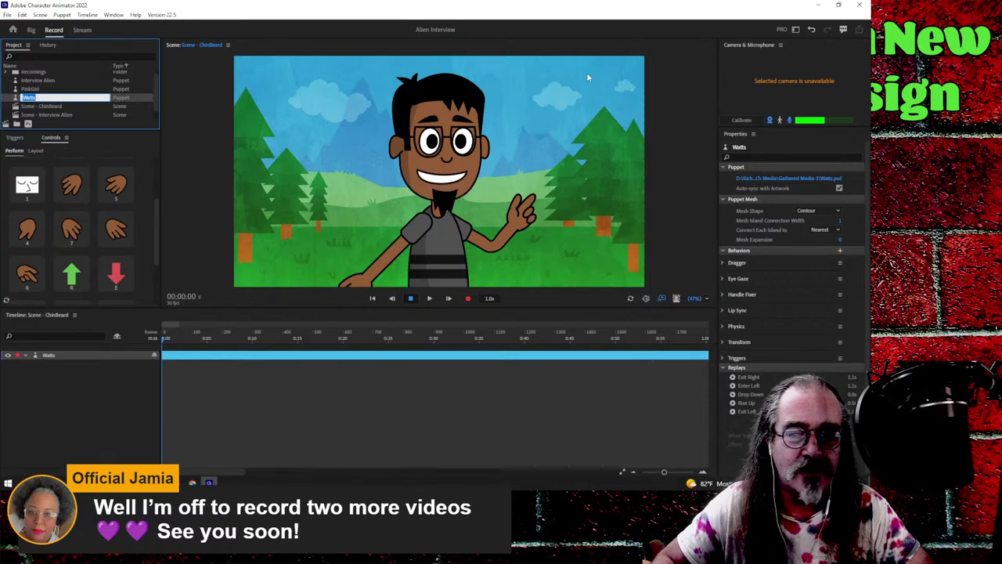
key("Return")
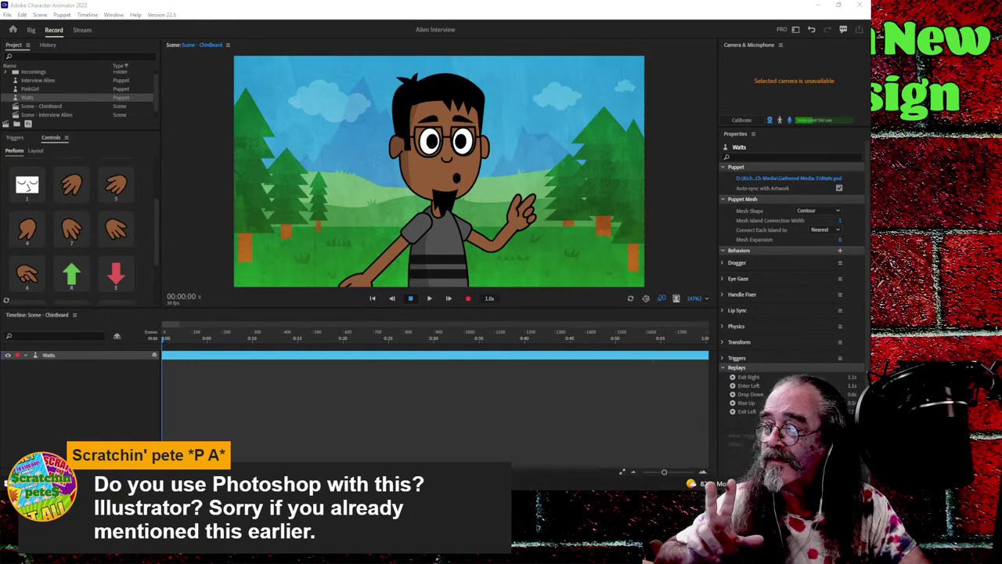
left_click(22, 15)
mouse_move(37, 17)
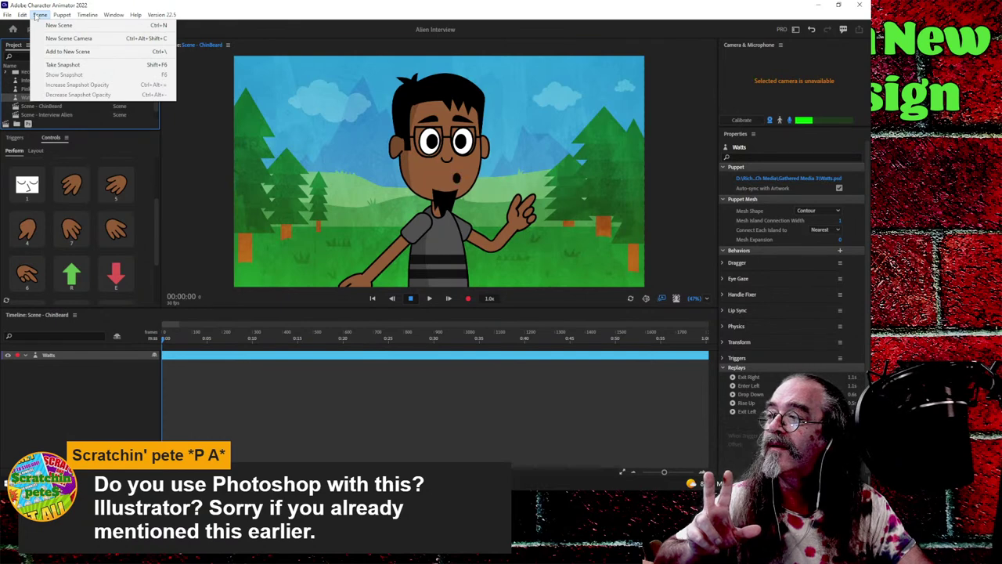
- Rename the new chin-bearded puppet in the project as "ChinBeard"
left_click(26, 100)
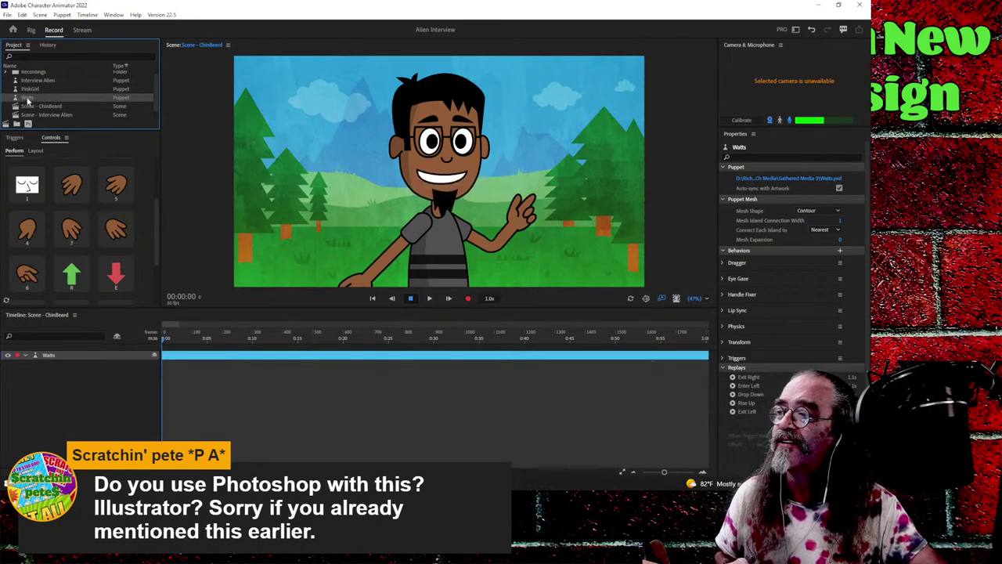
right_click(28, 99)
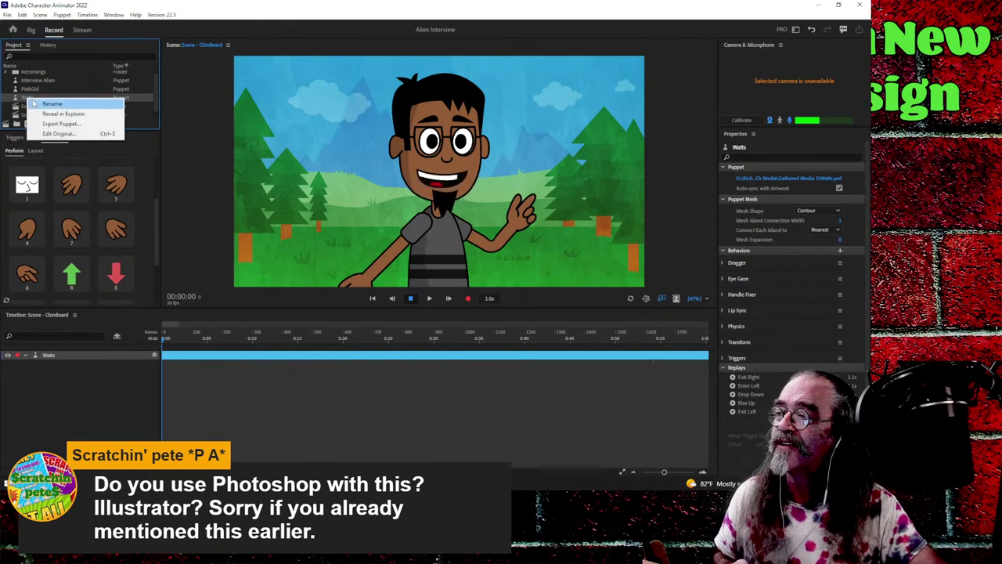
left_click(33, 104)
type("ChinBea")
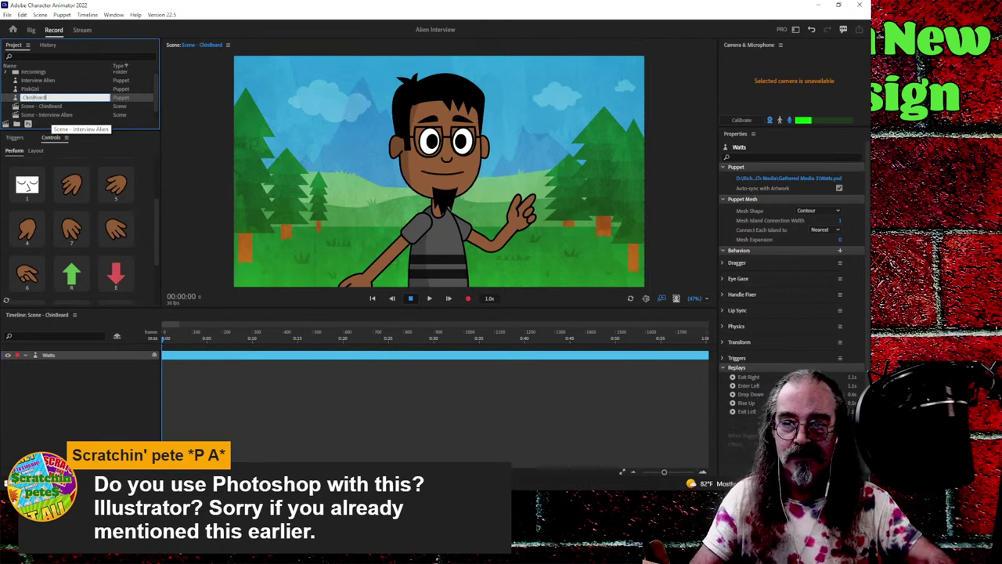
type("rd")
key("Return")
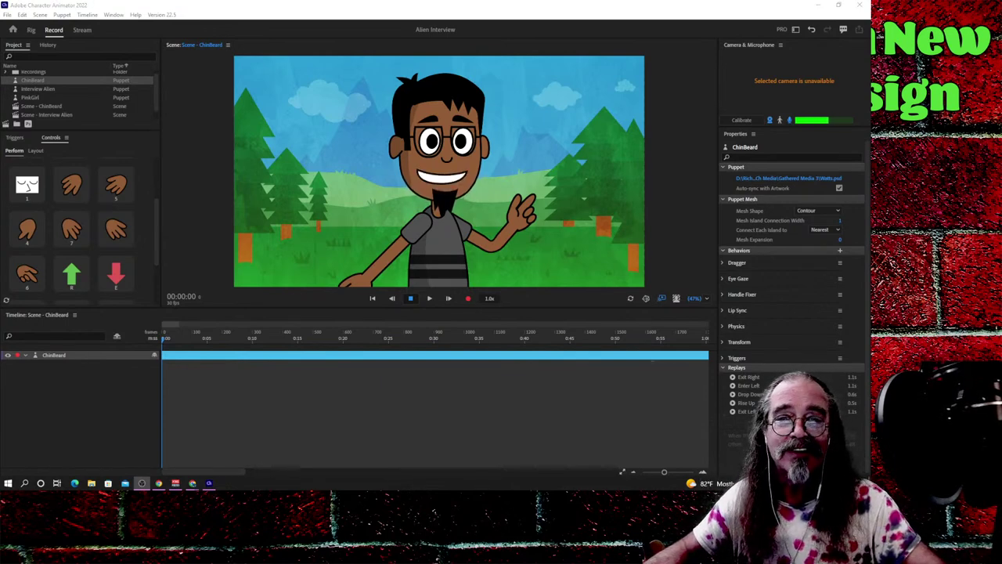
- Switch to OBS Studio, preview the main and work scenes with and without the co-host, and return to Character Animator
key("alt+Tab")
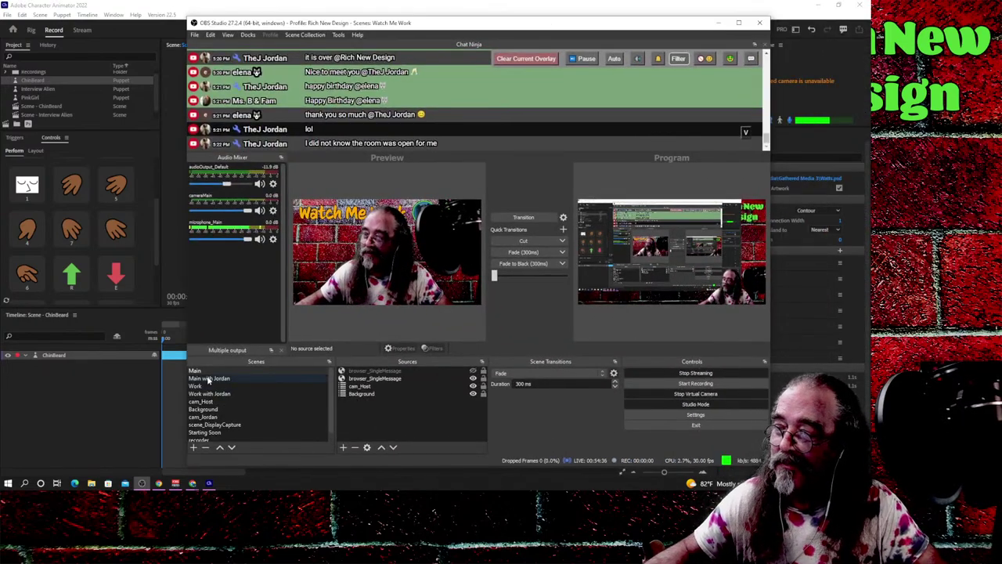
double_click(466, 24)
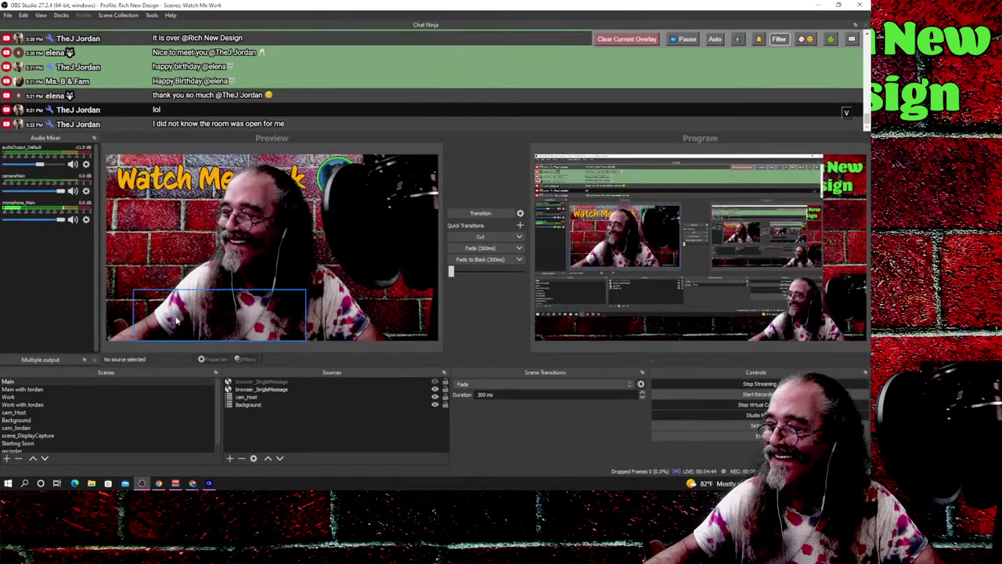
left_click(25, 382)
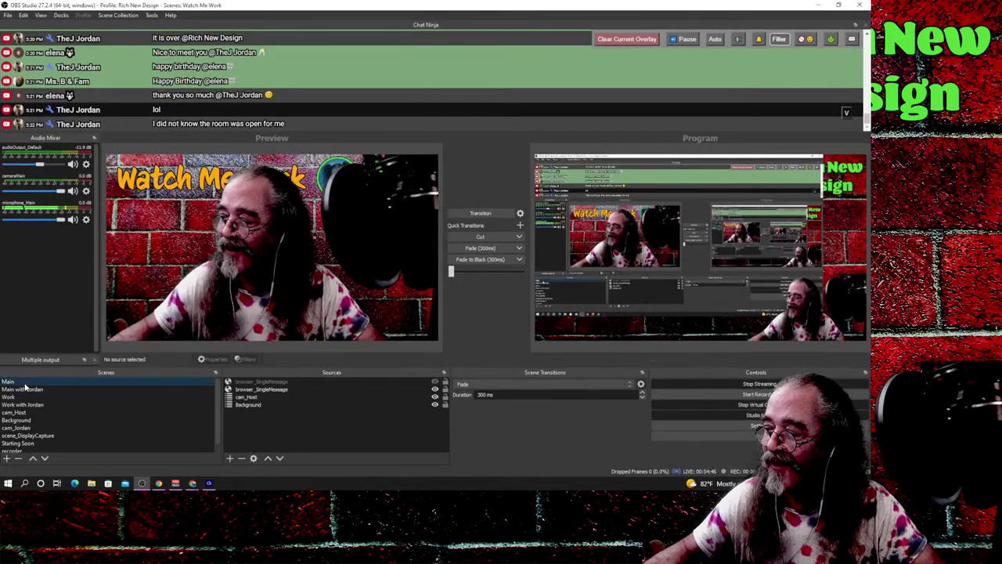
left_click(25, 388)
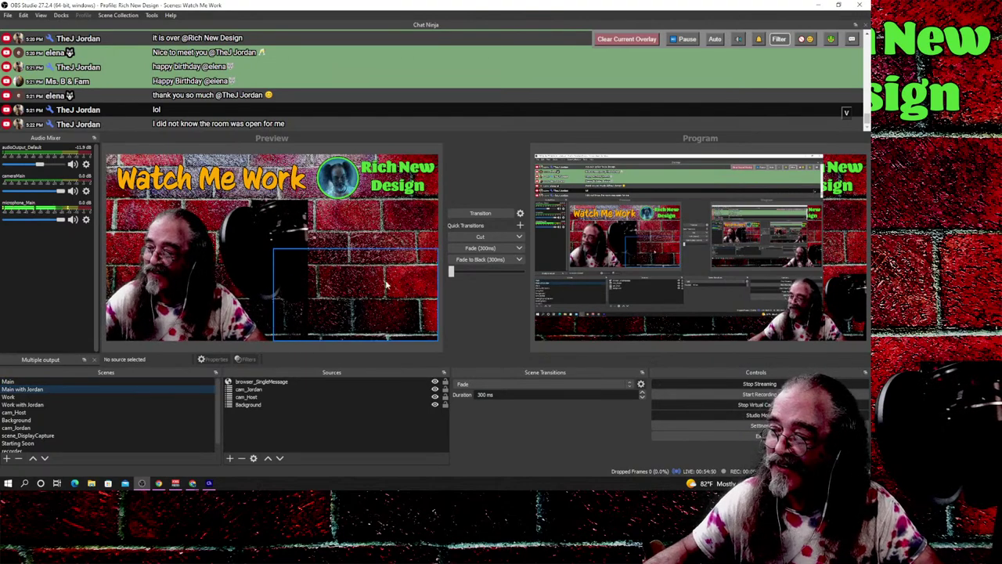
left_click(61, 396)
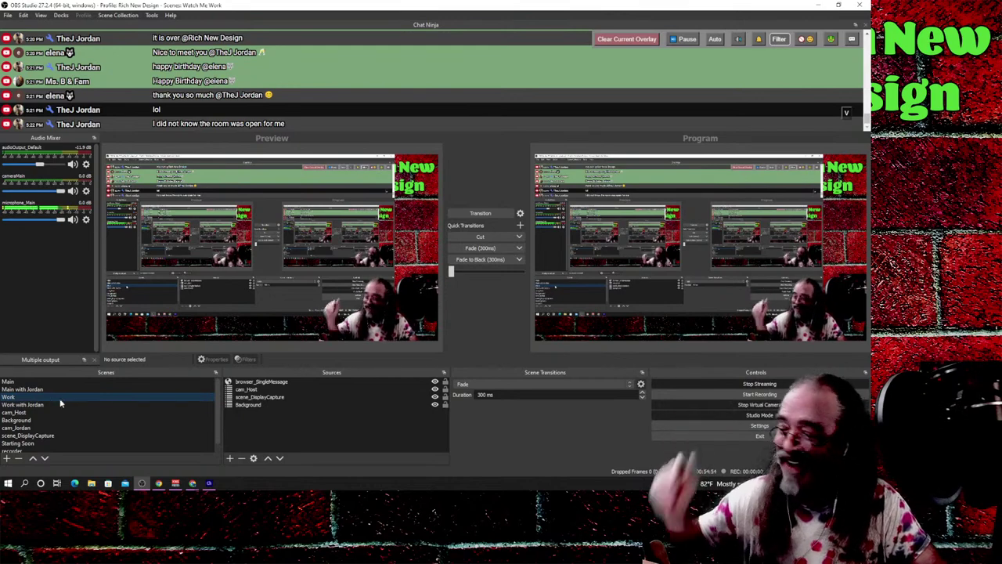
left_click(54, 405)
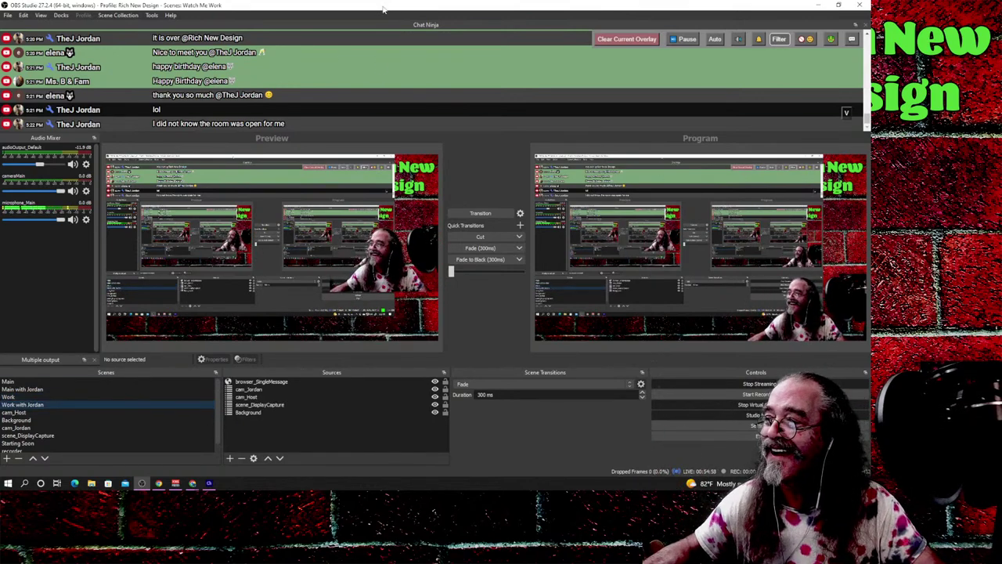
key("alt+Tab")
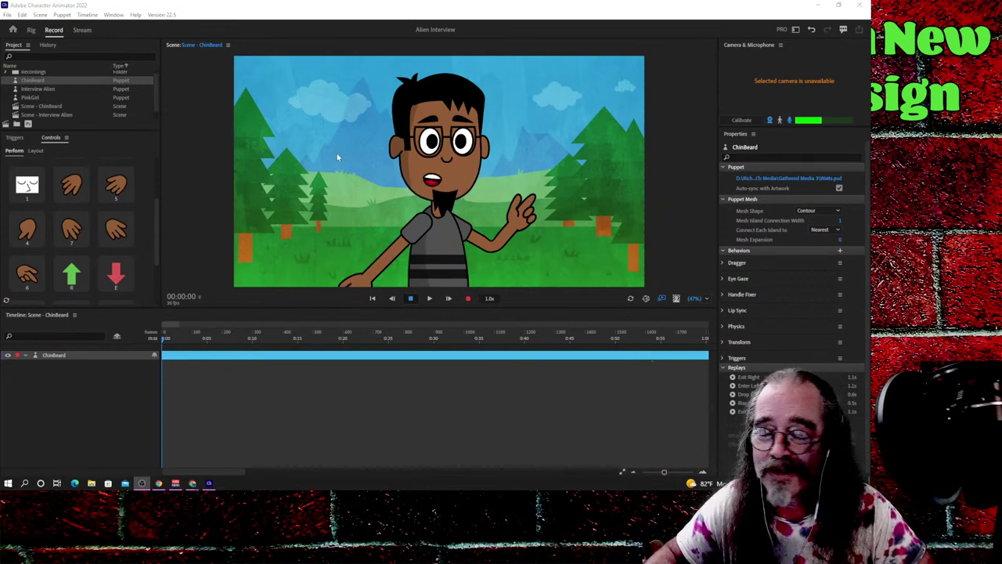
- Open Puppet Maker from the home screen and bring up the hair customization options
left_click(13, 31)
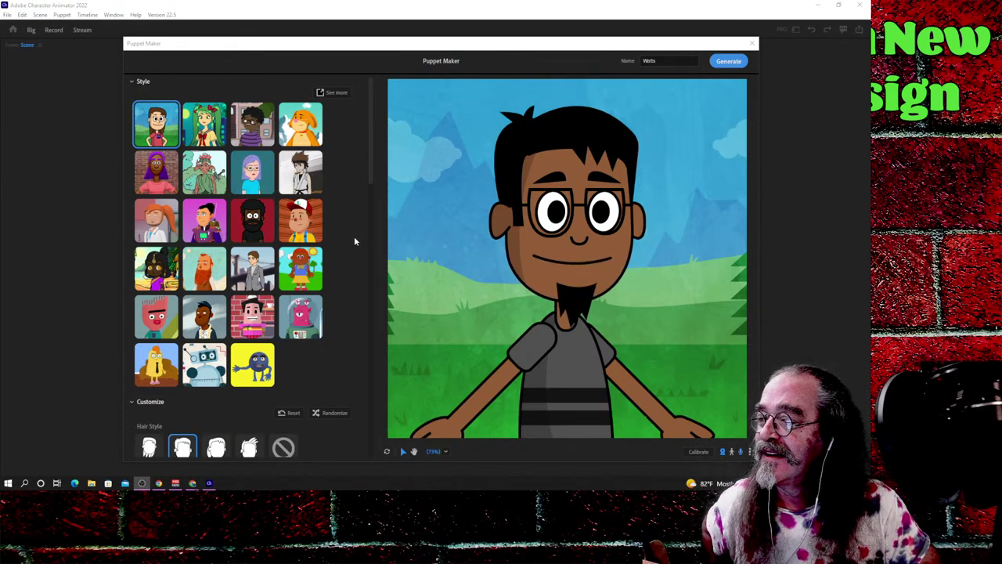
scroll(354, 241, "down", 3)
scroll(354, 241, "down", 2)
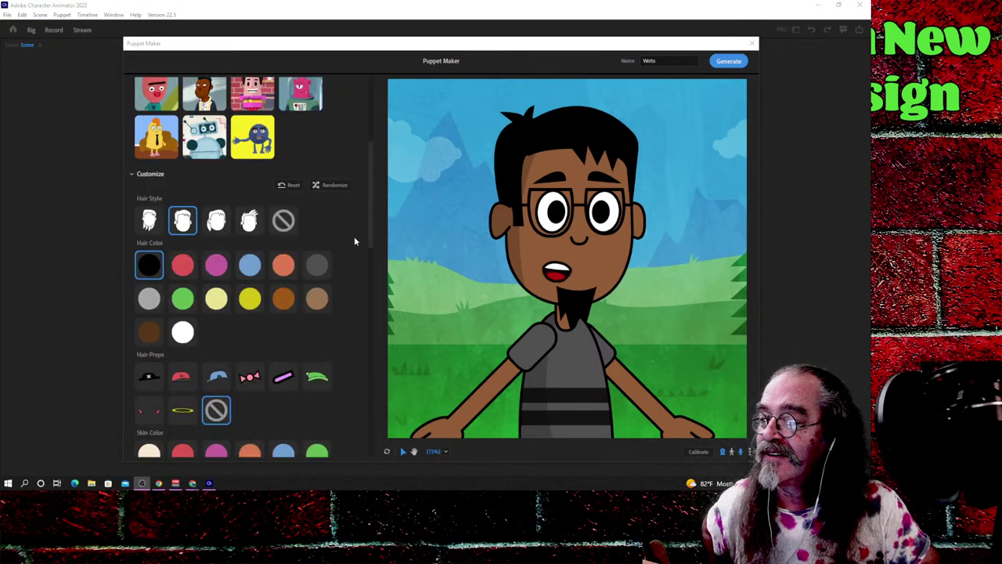
- Try the spiky hair style, the bald head, orange hair color, the red cap and the backwards blue cap on the puppet
left_click(249, 220)
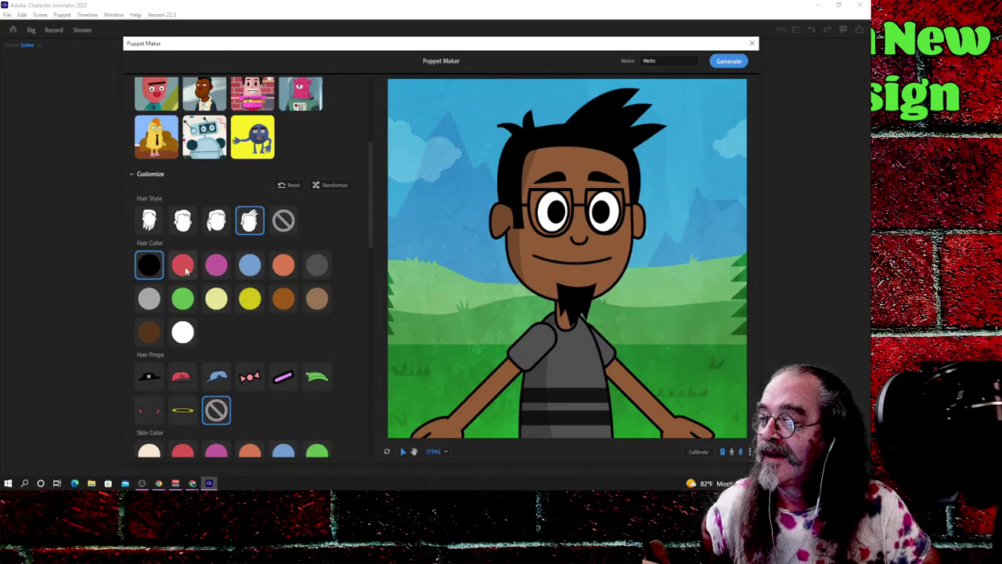
left_click(284, 221)
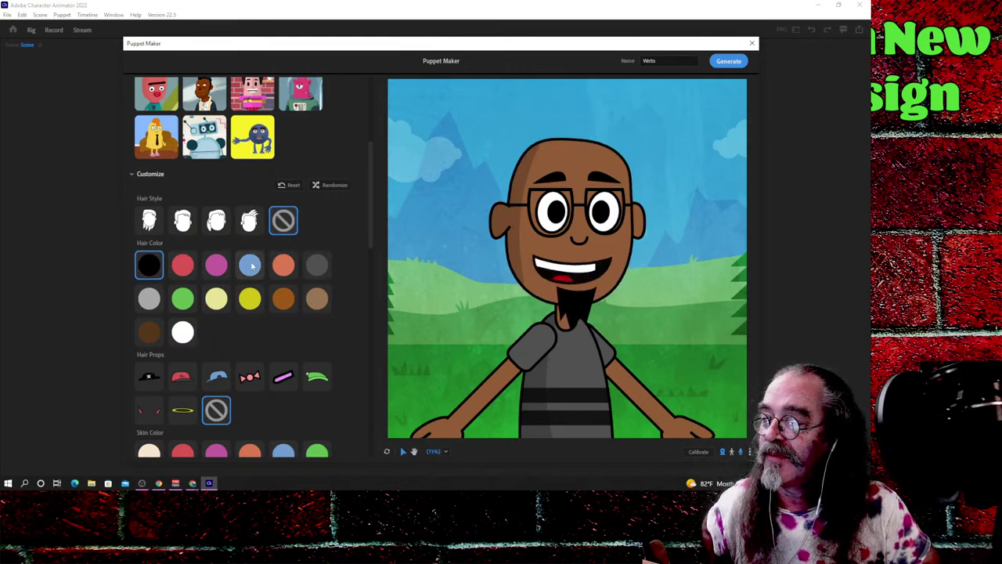
left_click(282, 266)
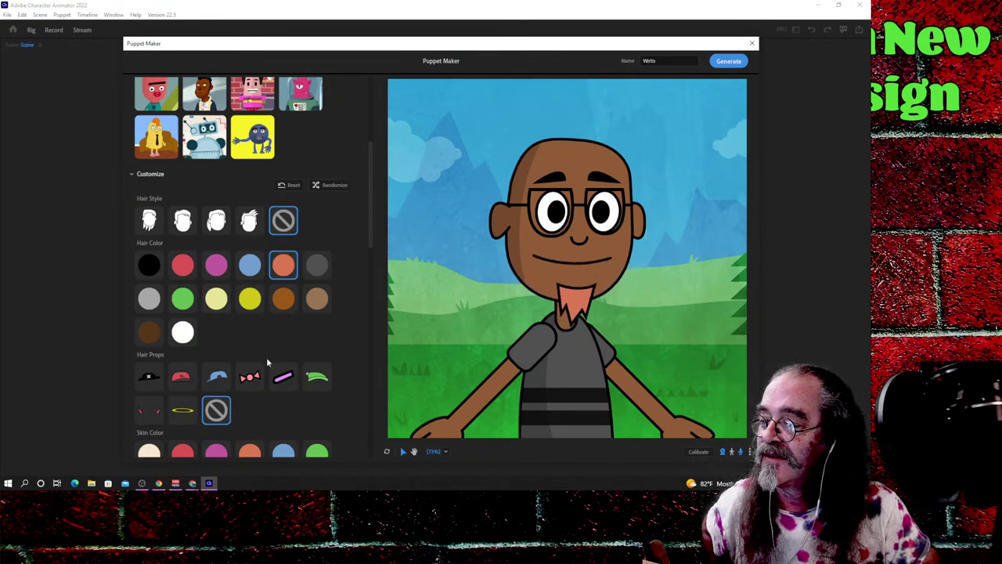
left_click(178, 383)
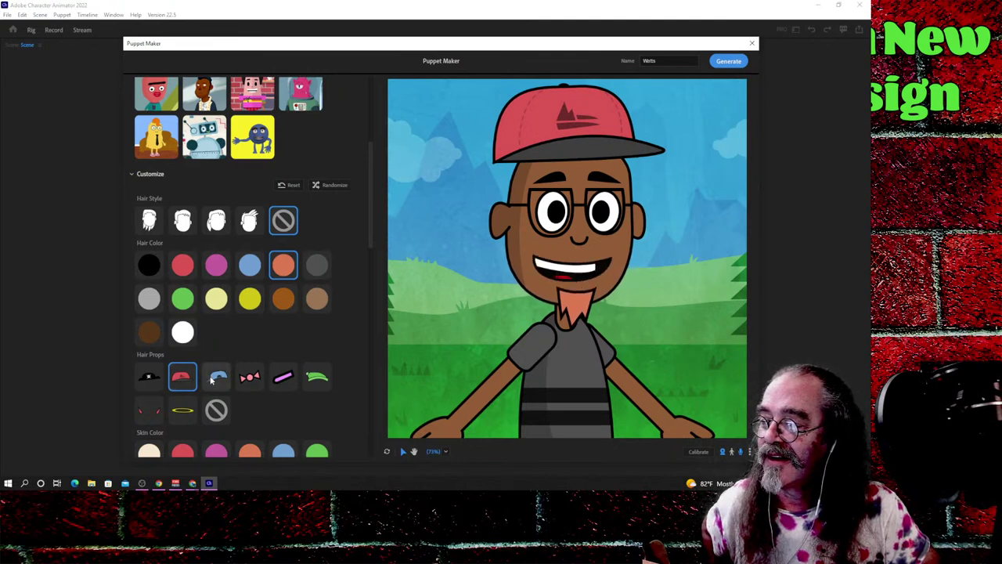
left_click(212, 379)
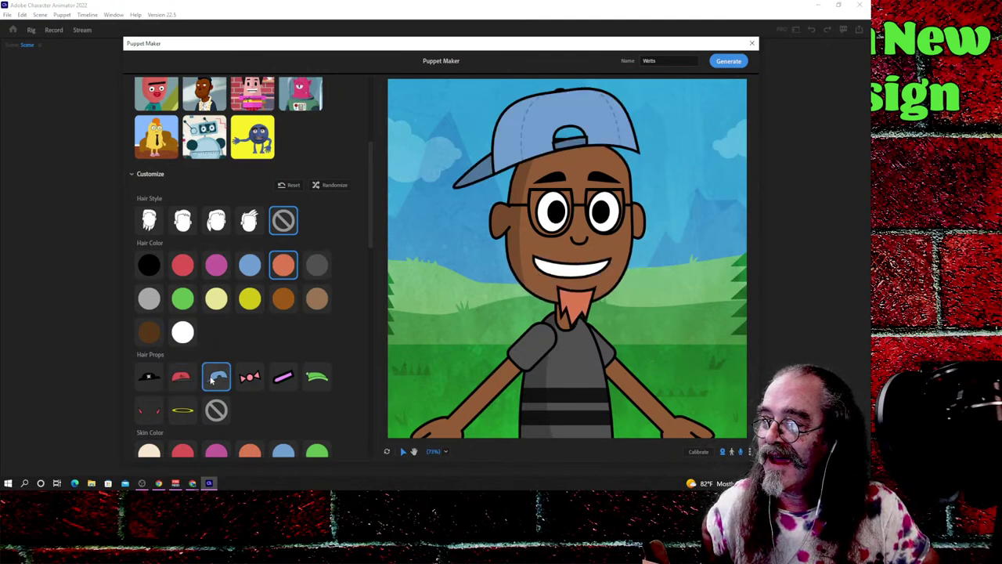
- Give the puppet the spiky hair style with dark gray hair and a dark brown skin color
left_click(249, 226)
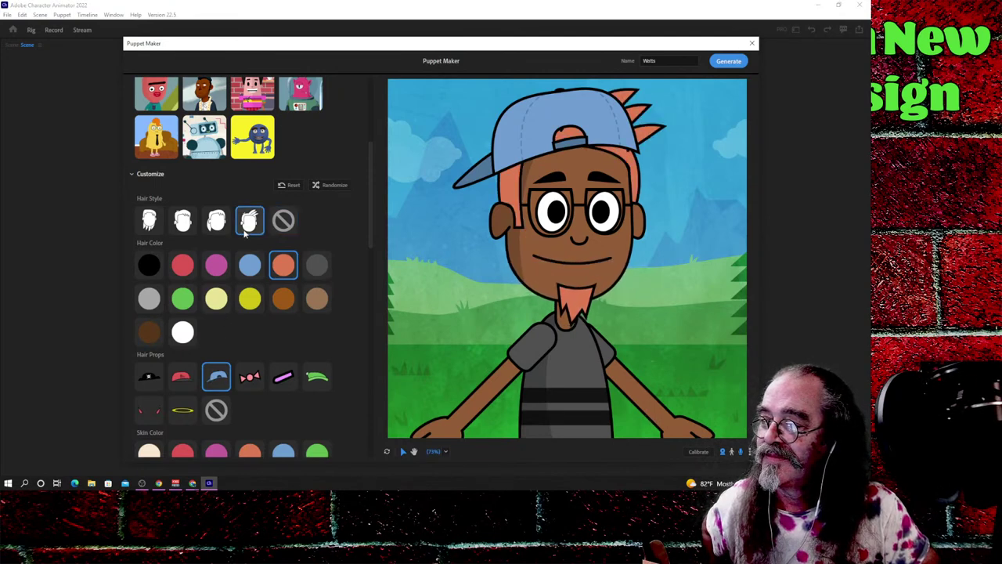
left_click(311, 269)
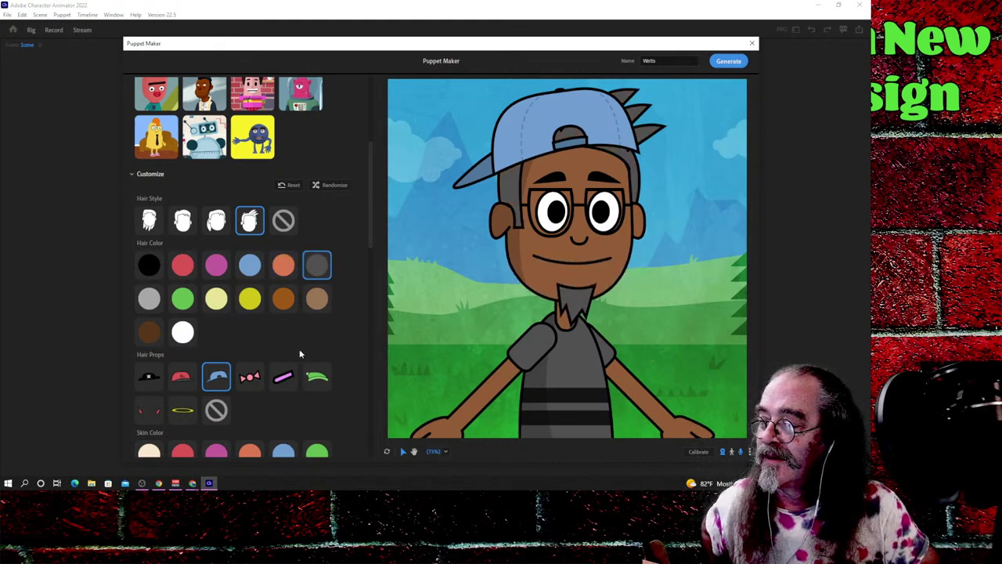
scroll(353, 354, "down", 3)
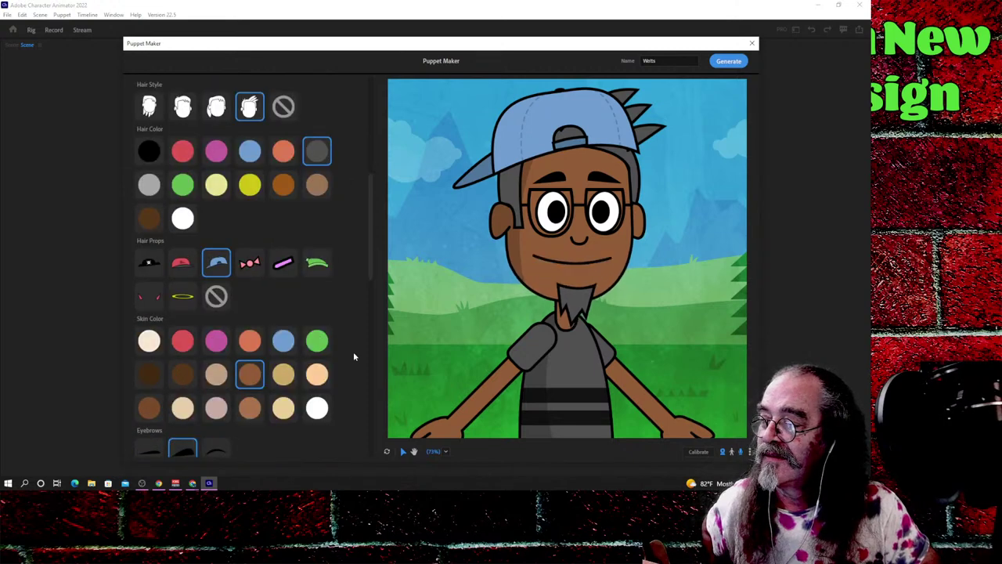
left_click(190, 379)
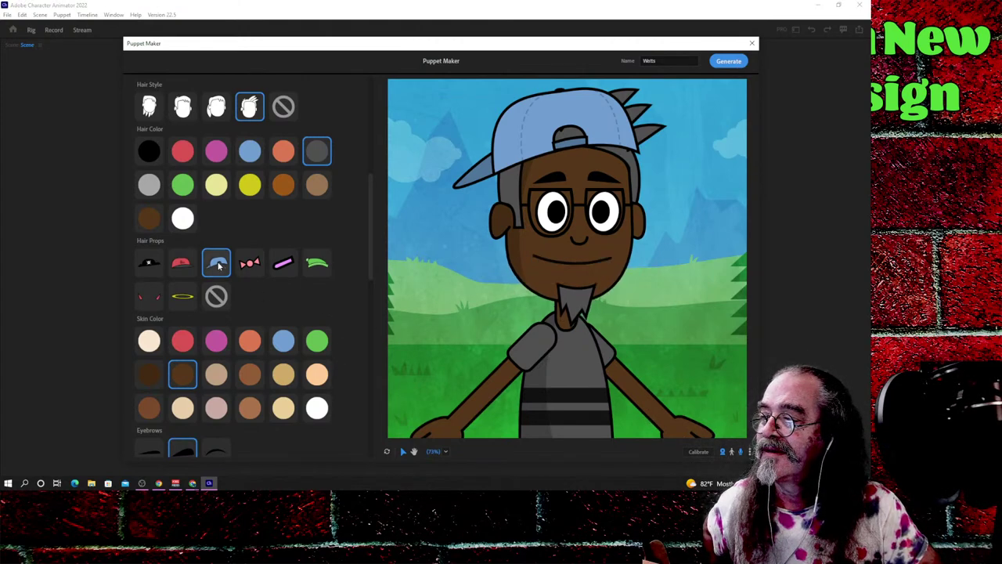
- Remove the puppet's cap, try black hair, and set the hair color to dark brown
left_click(216, 295)
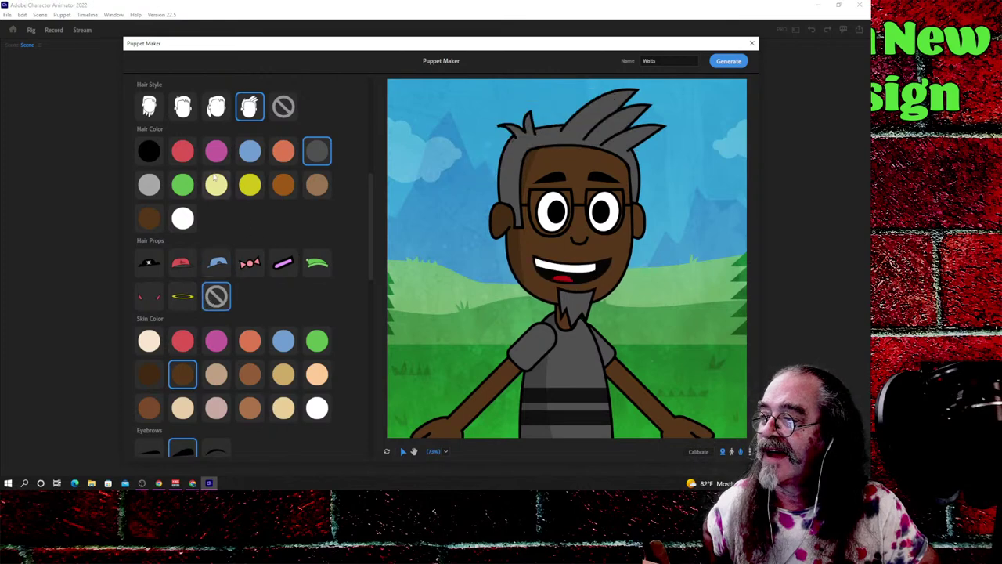
left_click(150, 157)
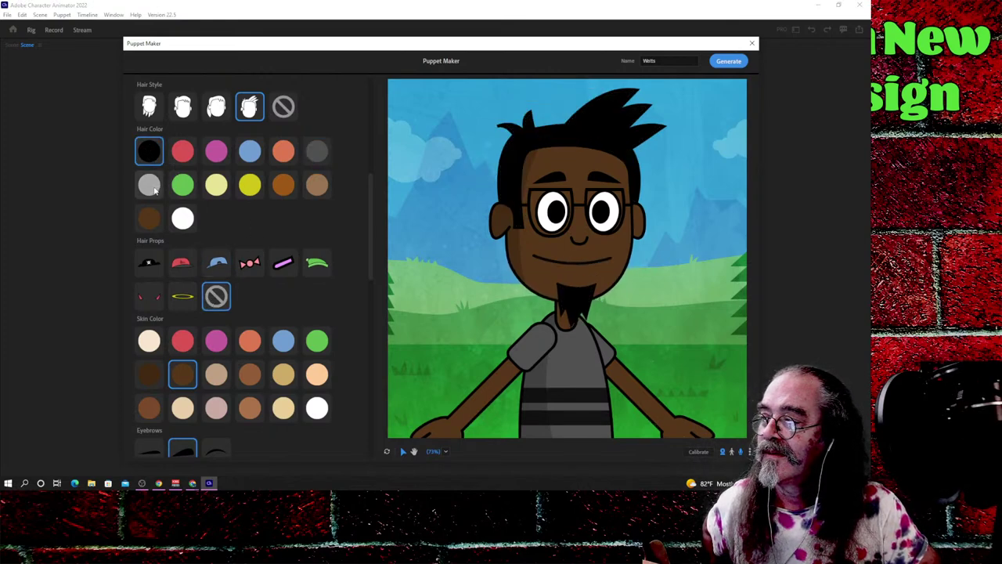
left_click(150, 217)
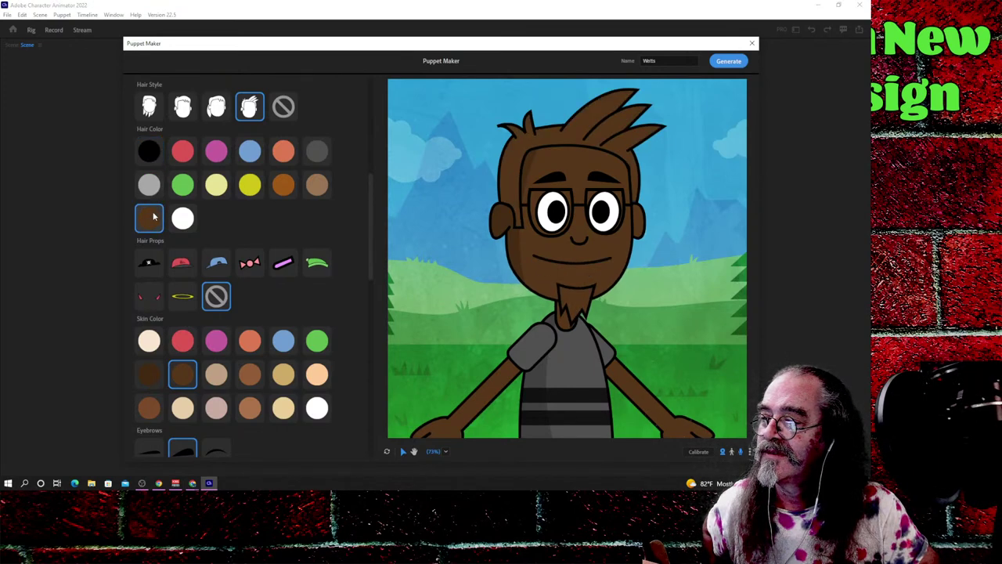
- Give the puppet the thin straight eyebrows and remove its glasses
scroll(342, 334, "down", 3)
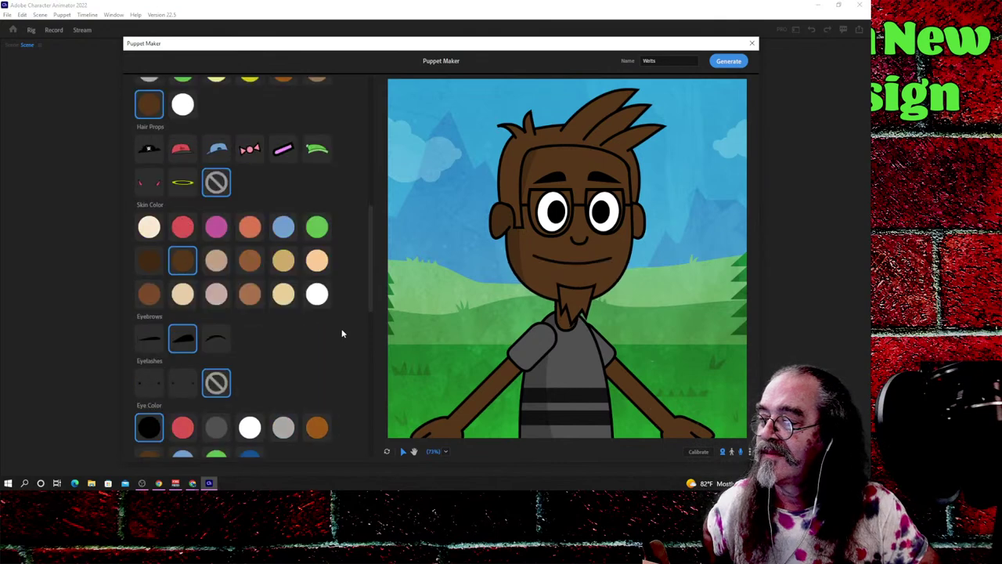
left_click(154, 342)
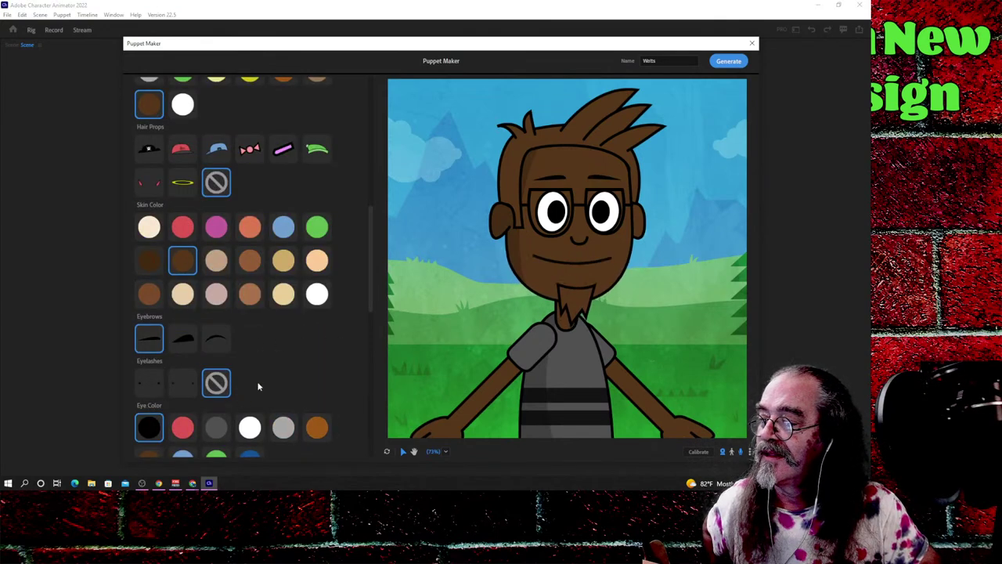
scroll(264, 384, "down", 3)
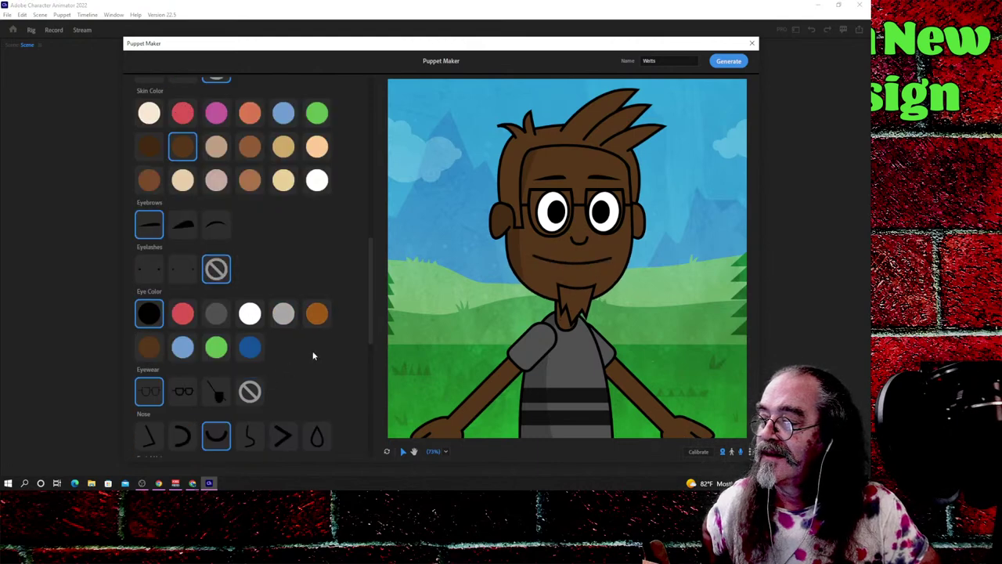
left_click(250, 393)
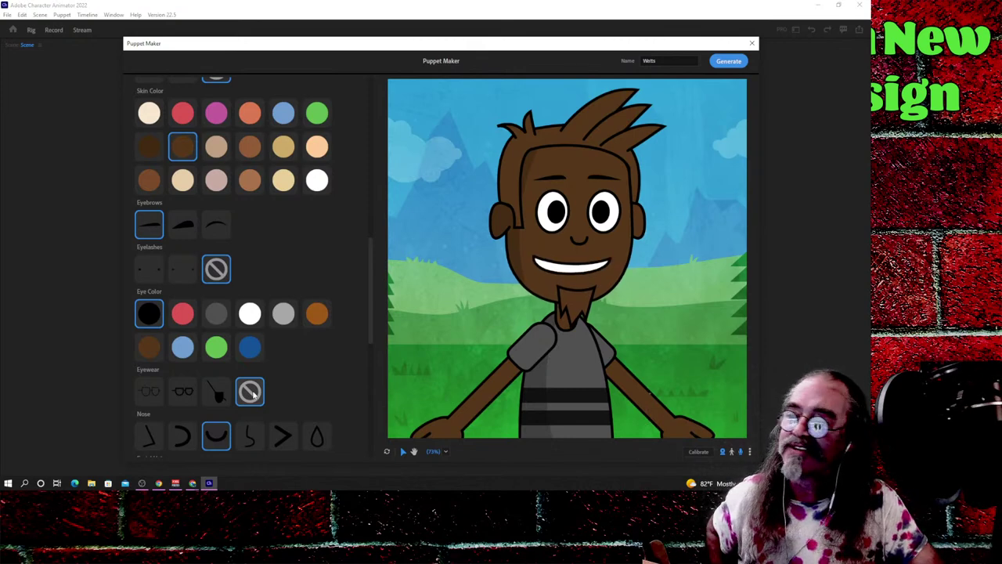
- Change the puppet's nose to the S-shaped profile style and remove its facial hair
left_click(251, 437)
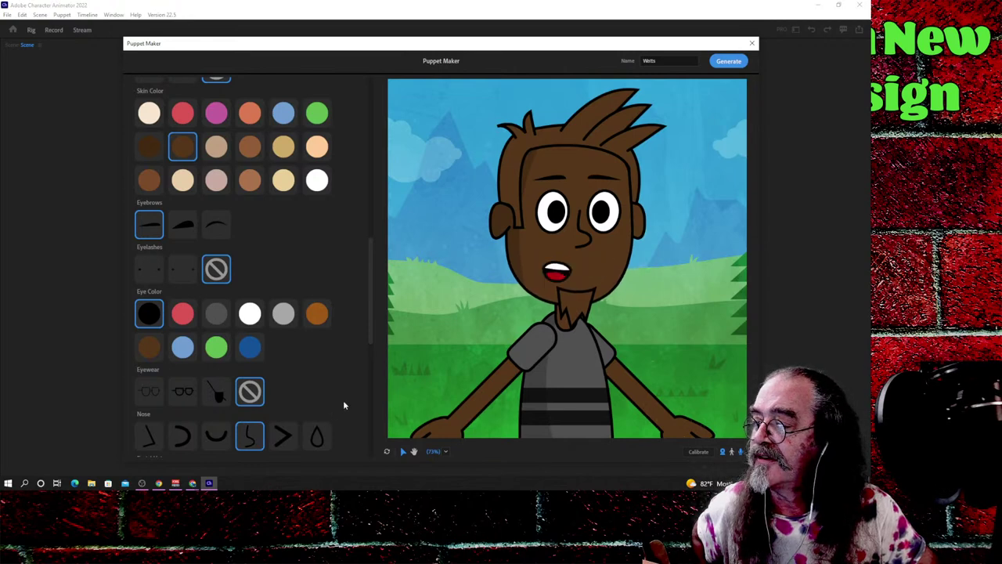
scroll(342, 402, "down", 3)
left_click(248, 372)
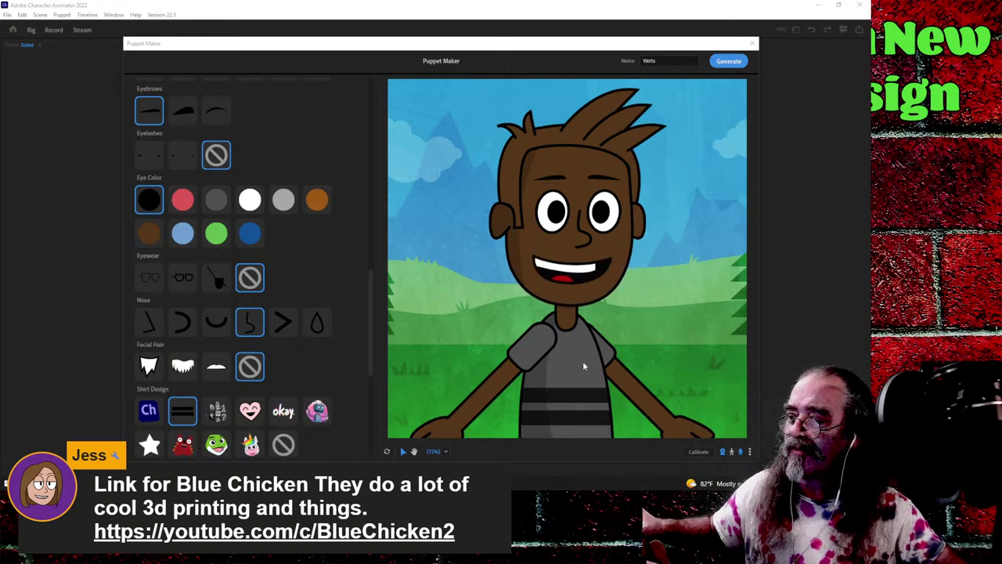
- Remove the striped shirt design and set the shirt color to dark blue after trying purple
scroll(335, 387, "down", 3)
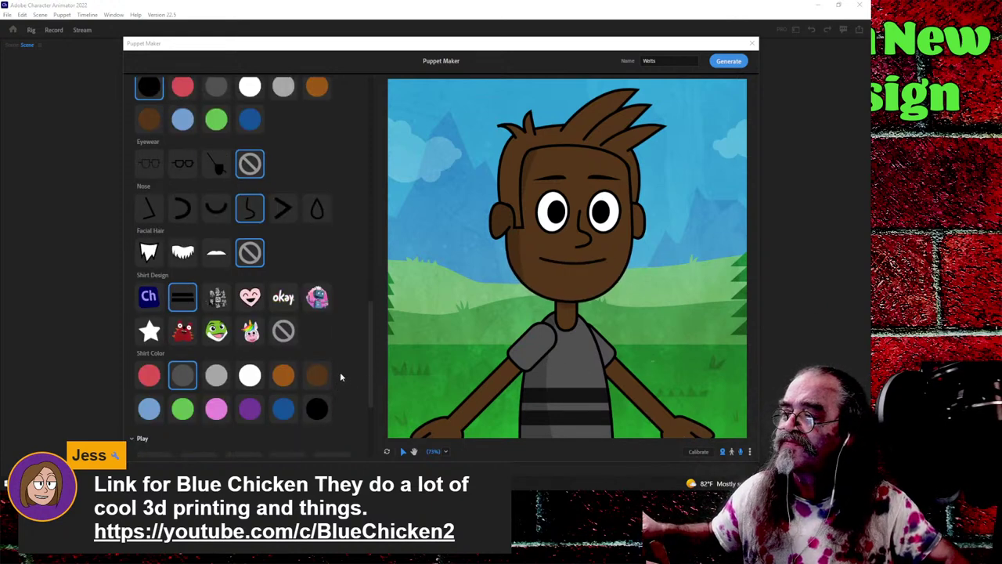
left_click(284, 332)
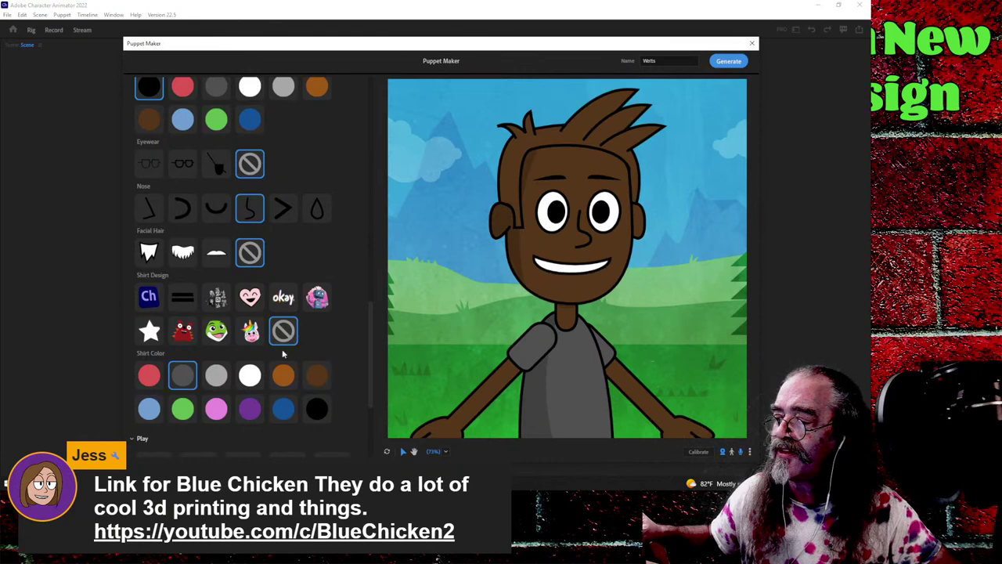
left_click(250, 410)
left_click(283, 412)
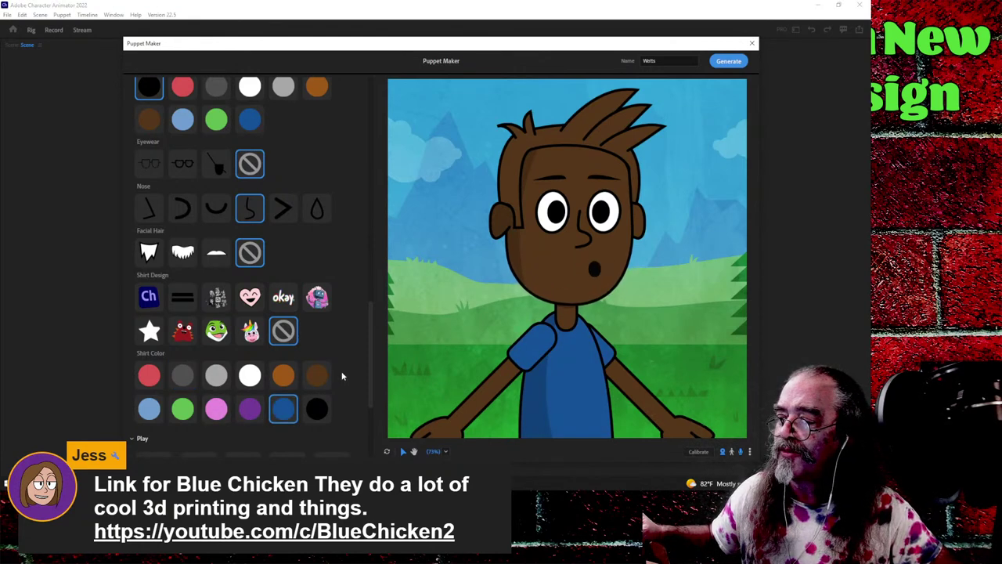
scroll(345, 365, "down", 3)
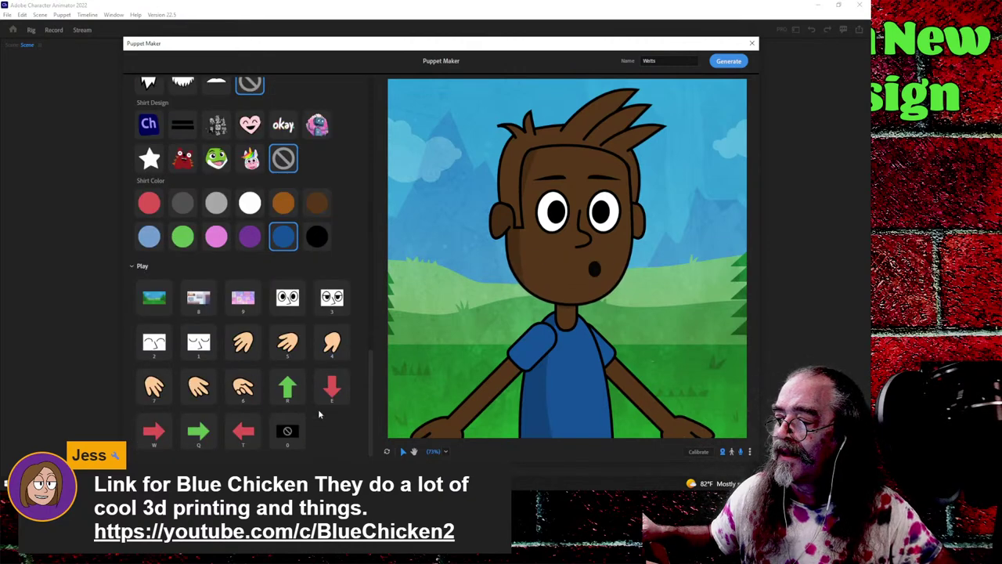
- Preview the puppet without a background and generate it
left_click(287, 431)
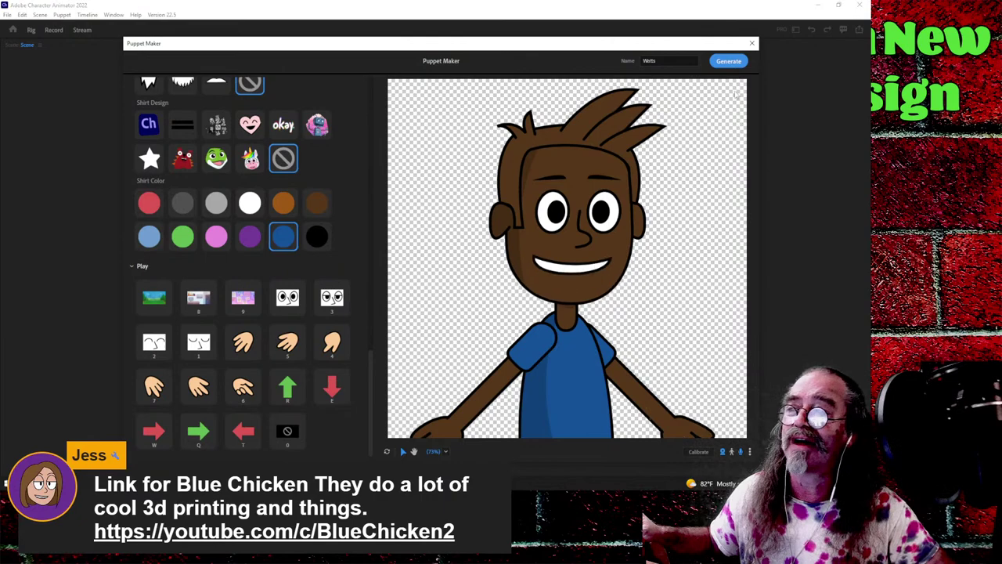
left_click(728, 61)
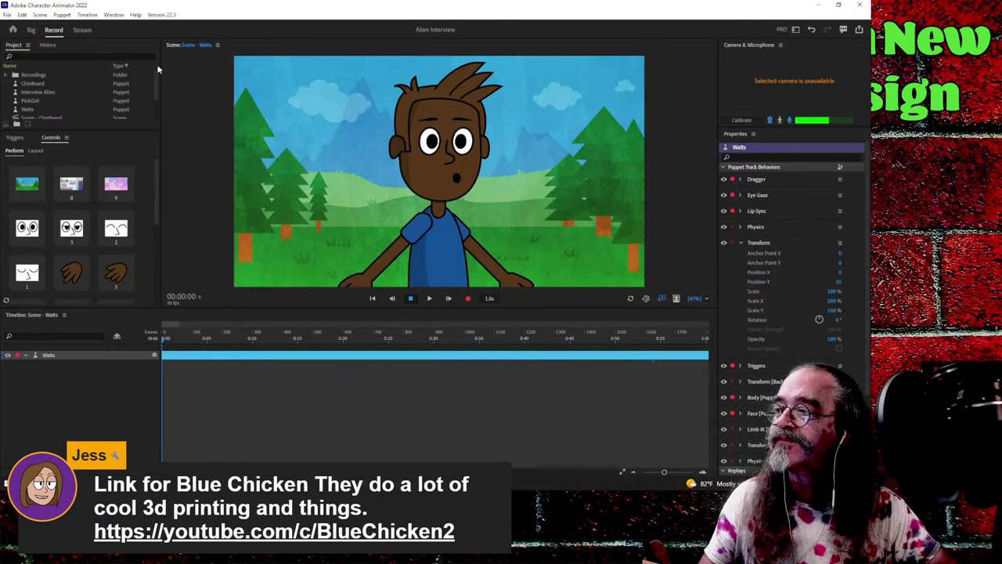
- Rename the newly generated puppet in the project as SPikeHair
left_click(34, 109)
scroll(34, 115, "down", 1)
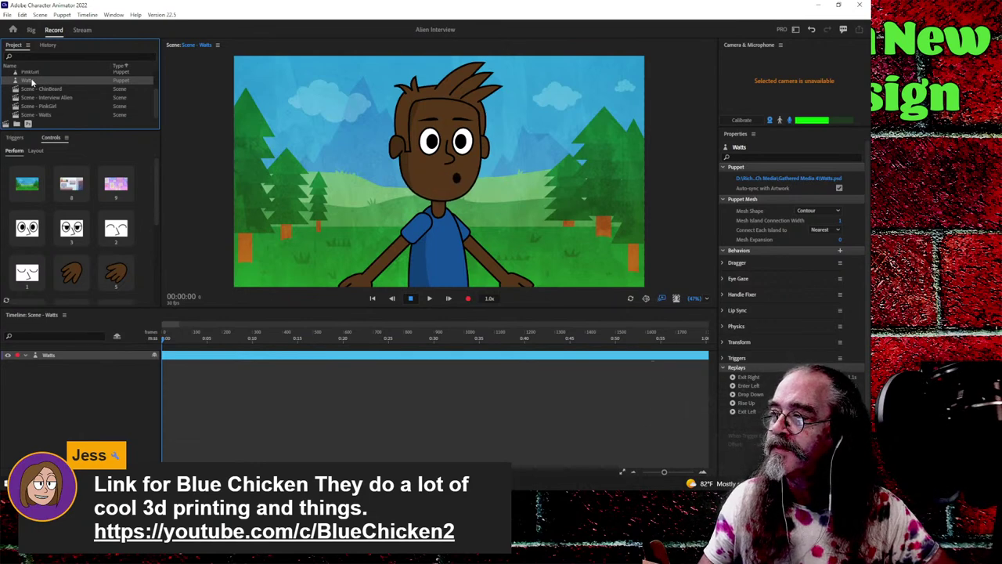
right_click(32, 81)
left_click(43, 83)
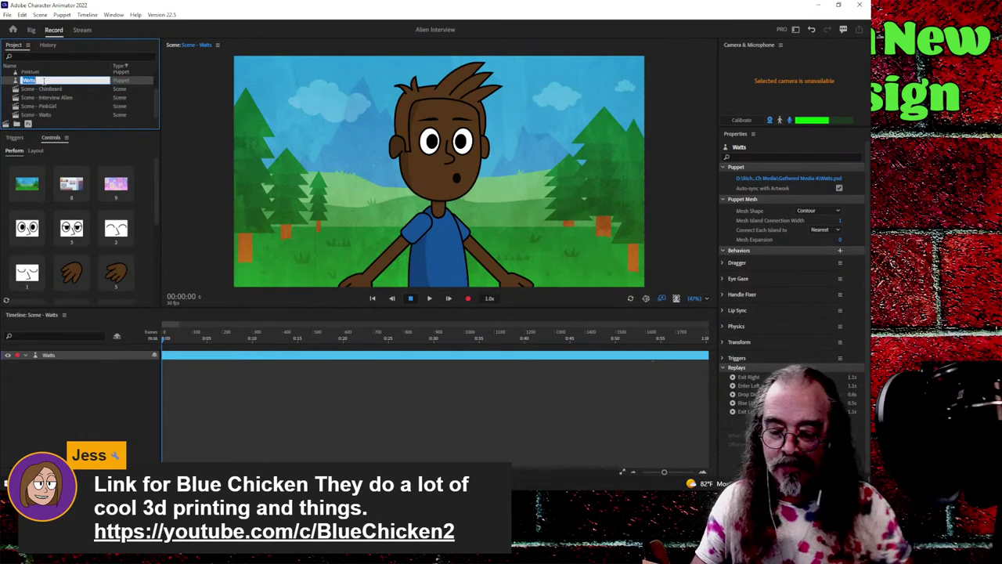
type("Sticker")
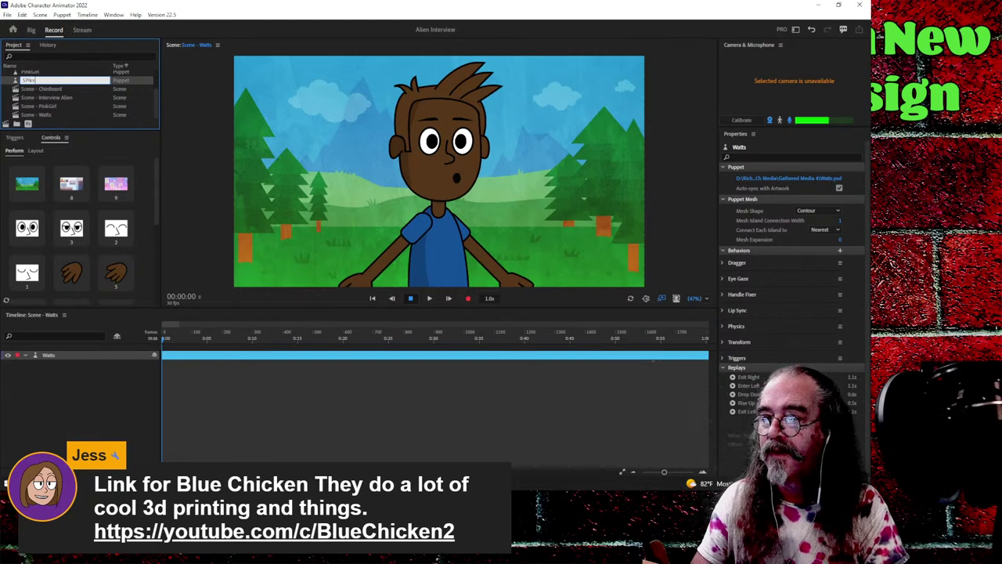
type("Hat")
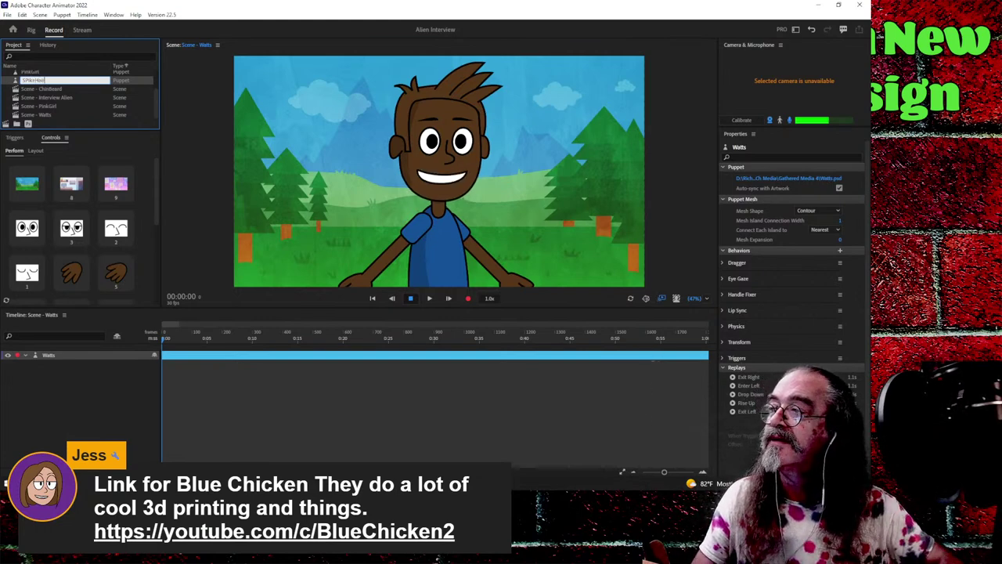
key("Return")
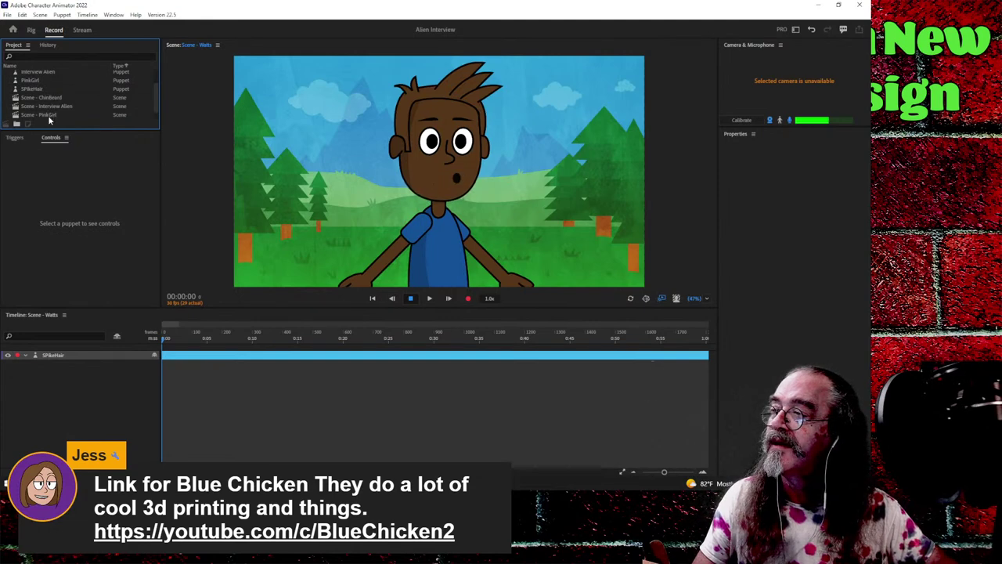
- Rename the new puppet's scene in the project as "Scene - SpikeHair"
scroll(50, 113, "down", 1)
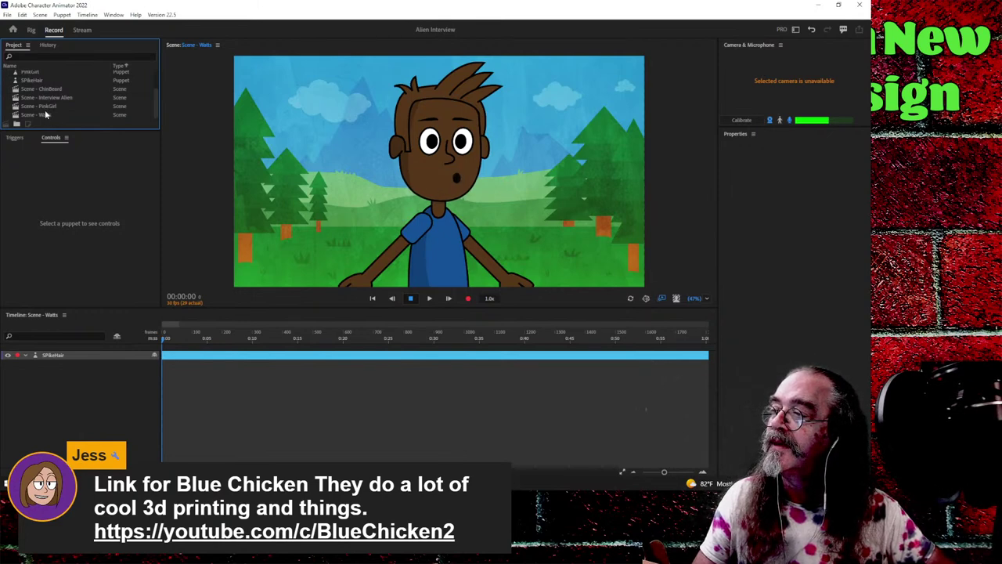
scroll(43, 112, "up", 2)
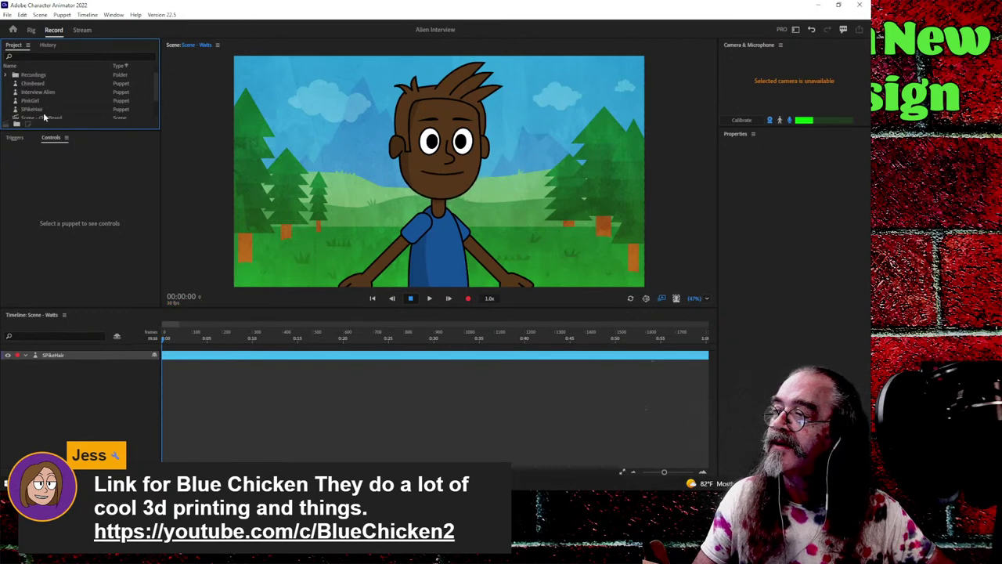
left_click(40, 109)
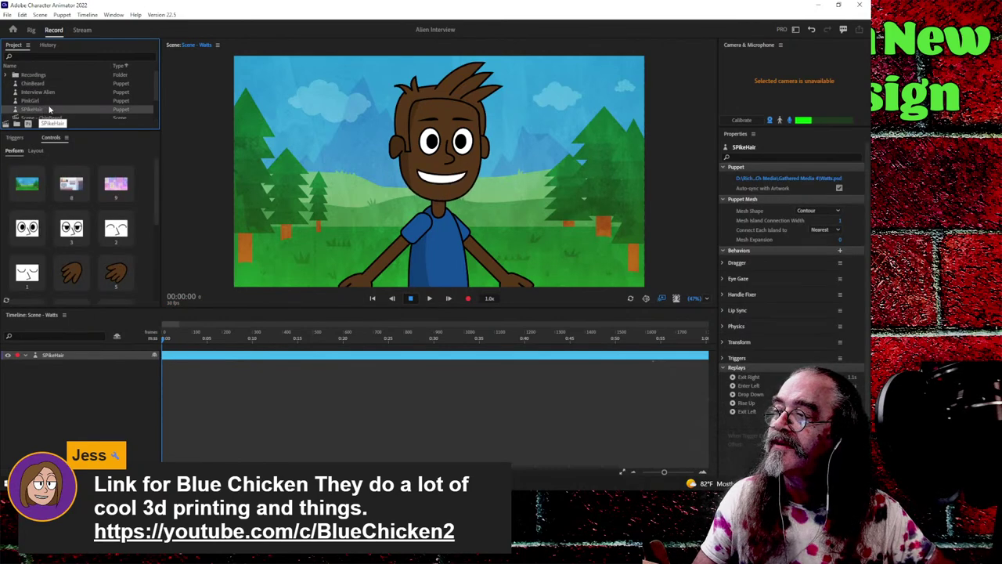
scroll(48, 104, "down", 2)
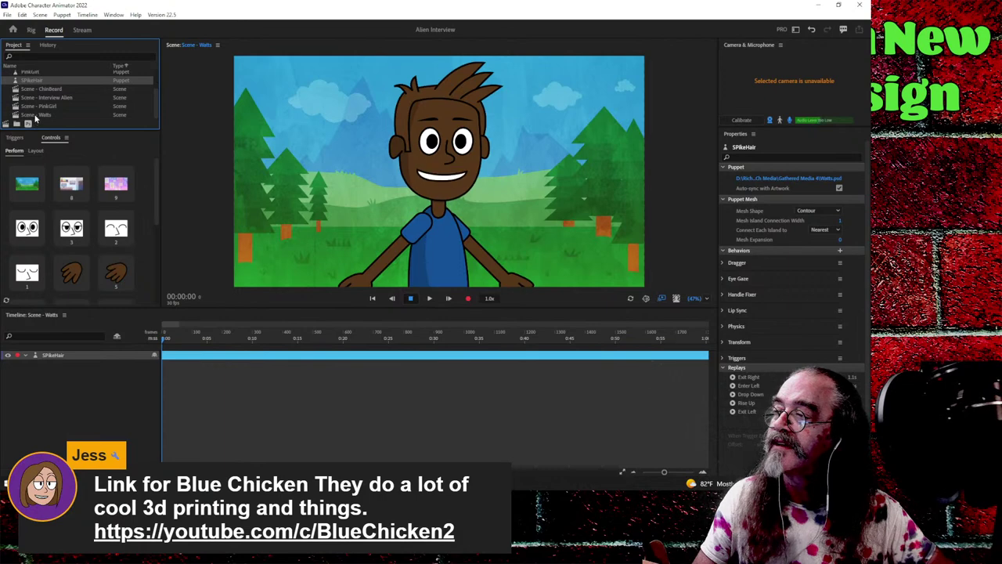
left_click(35, 114)
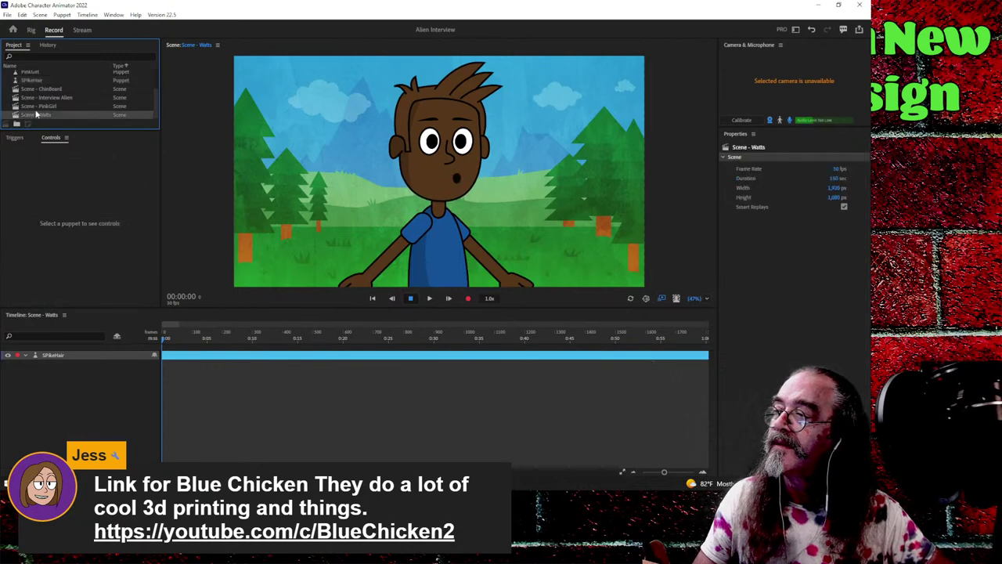
left_click(40, 117)
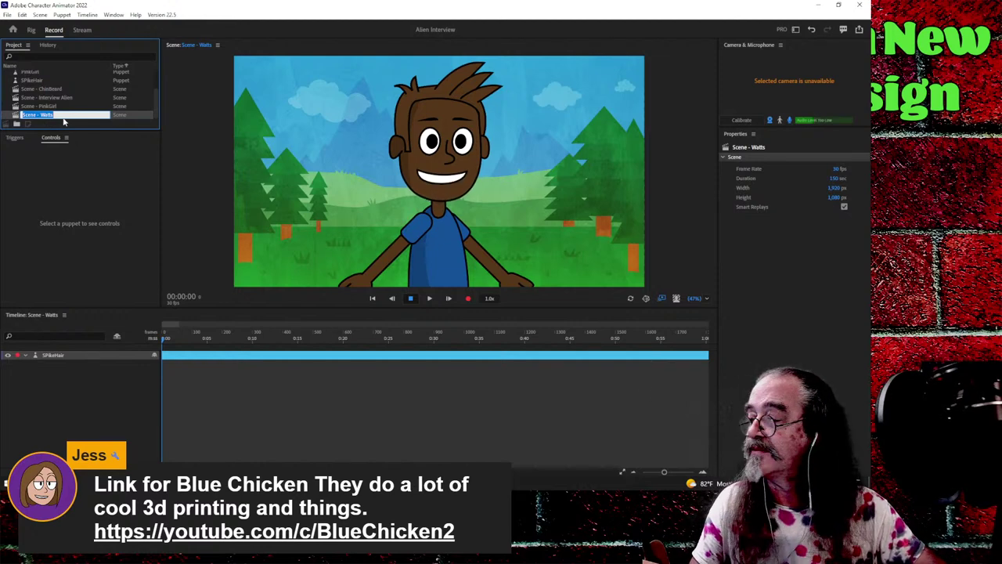
left_click(72, 114)
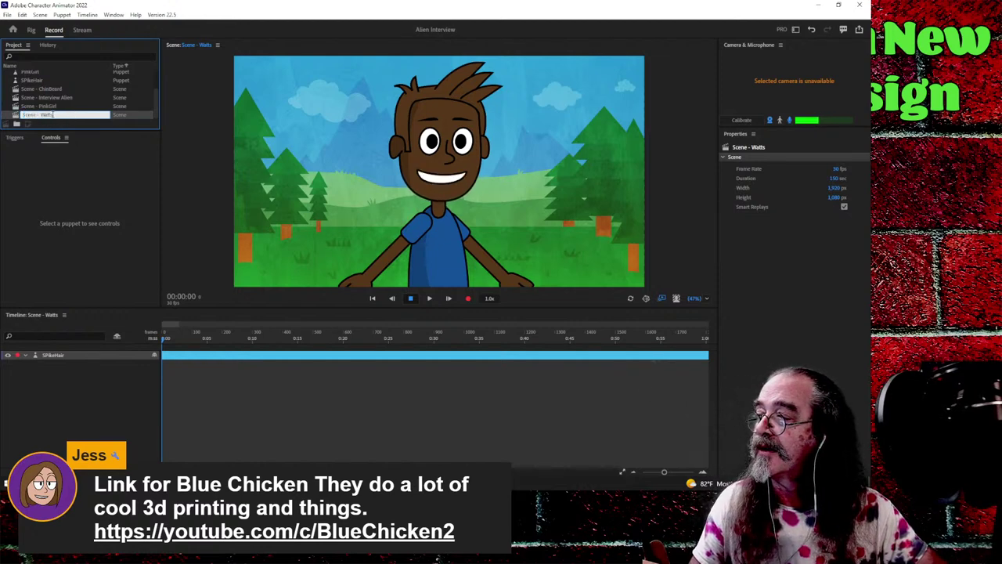
key("BackSpace")
key("BackSpace")
key("BackSpace")
key("BackSpace")
key("BackSpace")
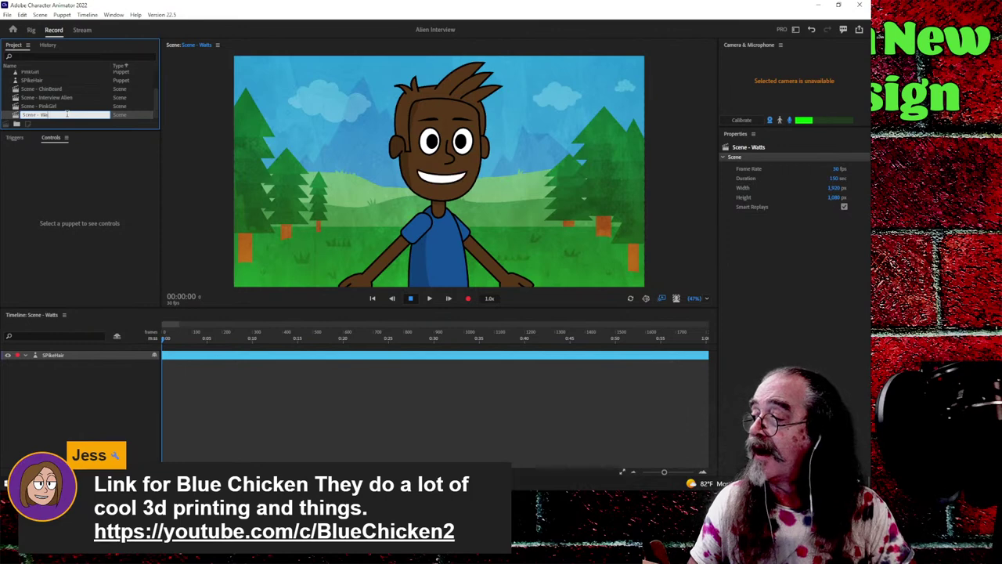
type("SpikeHair")
key("Return")
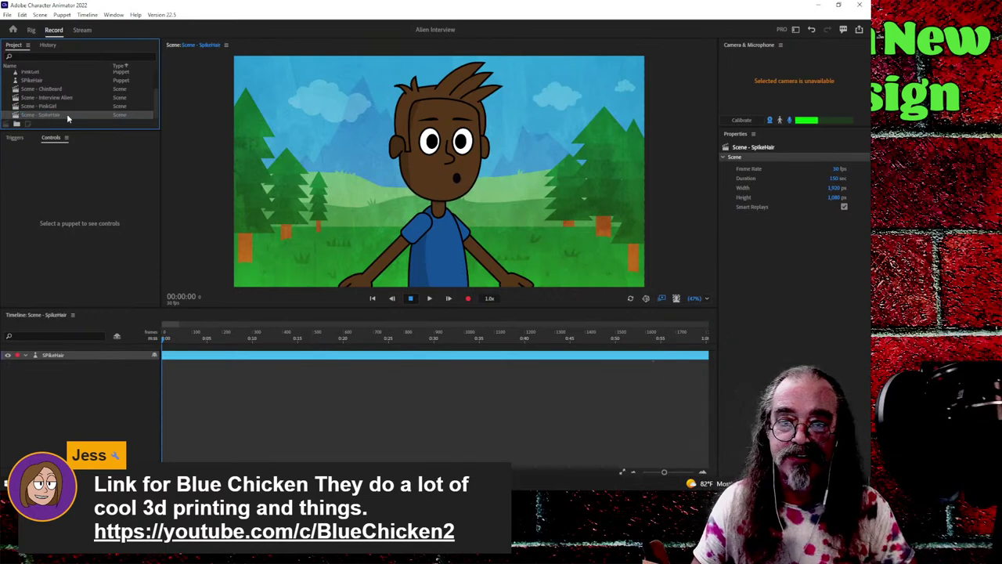
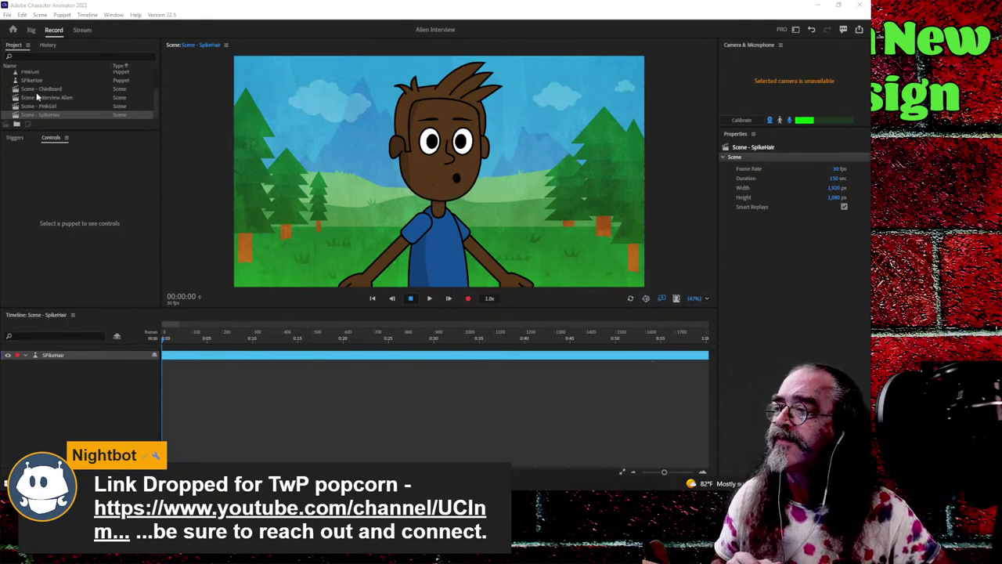
- Return to the home screen and open Puppet Maker to create another character
scroll(37, 93, "up", 2)
scroll(38, 92, "up", 1)
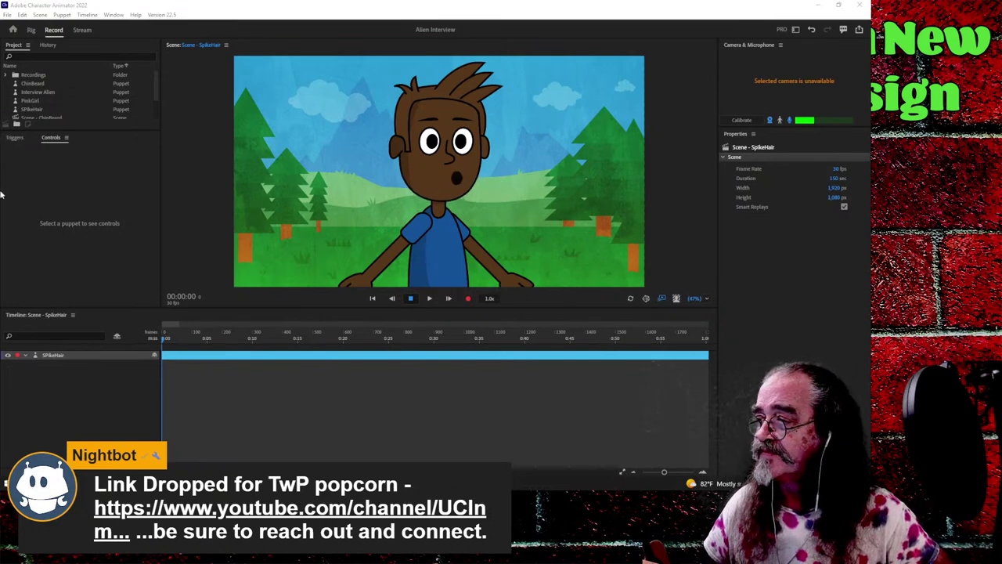
scroll(25, 110, "down", 1)
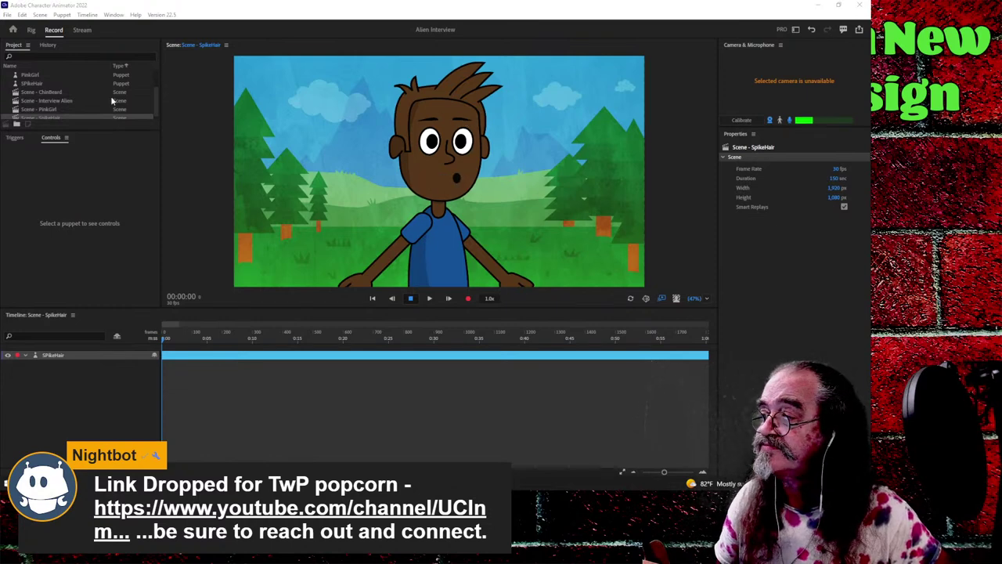
scroll(44, 100, "down", 1)
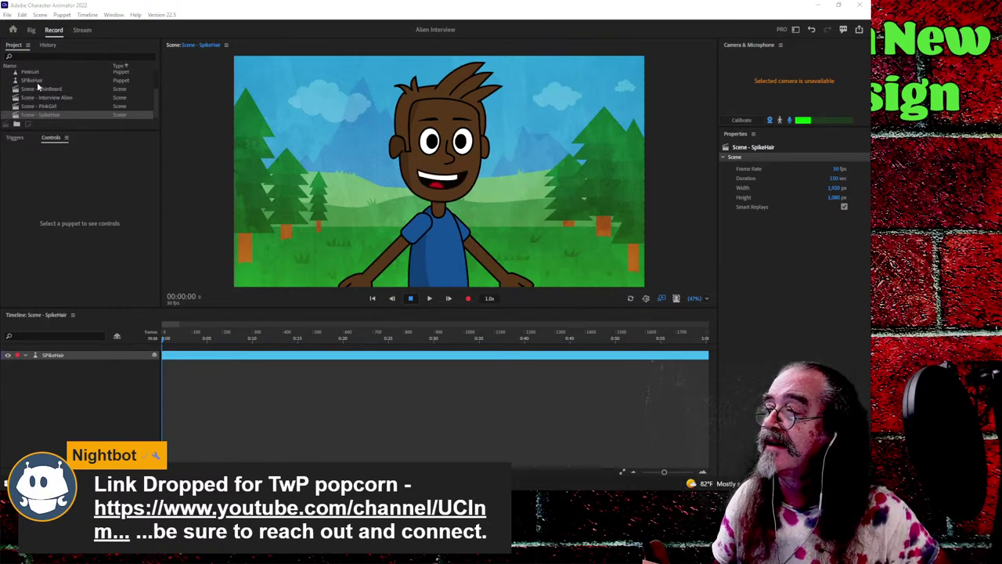
left_click(12, 31)
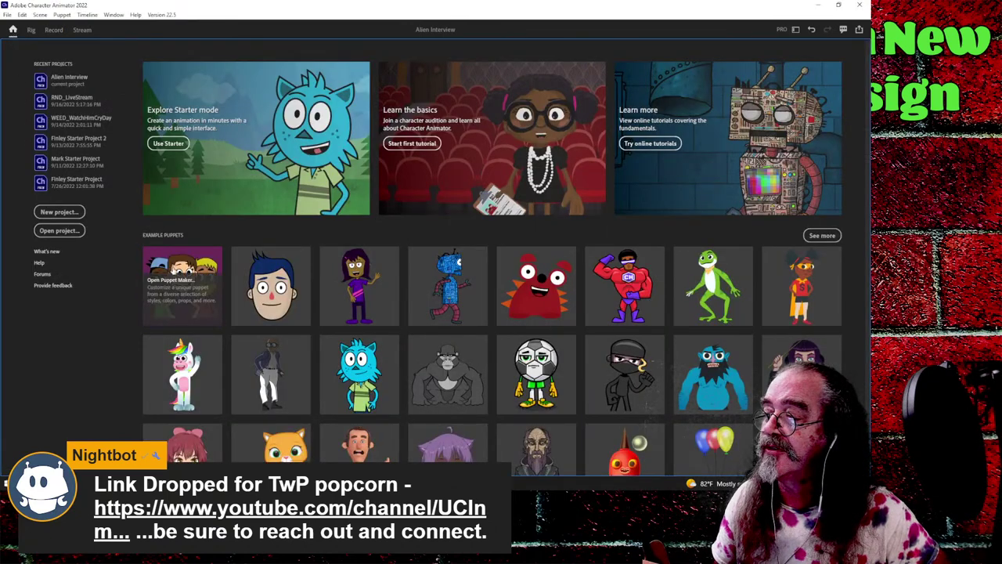
left_click(177, 264)
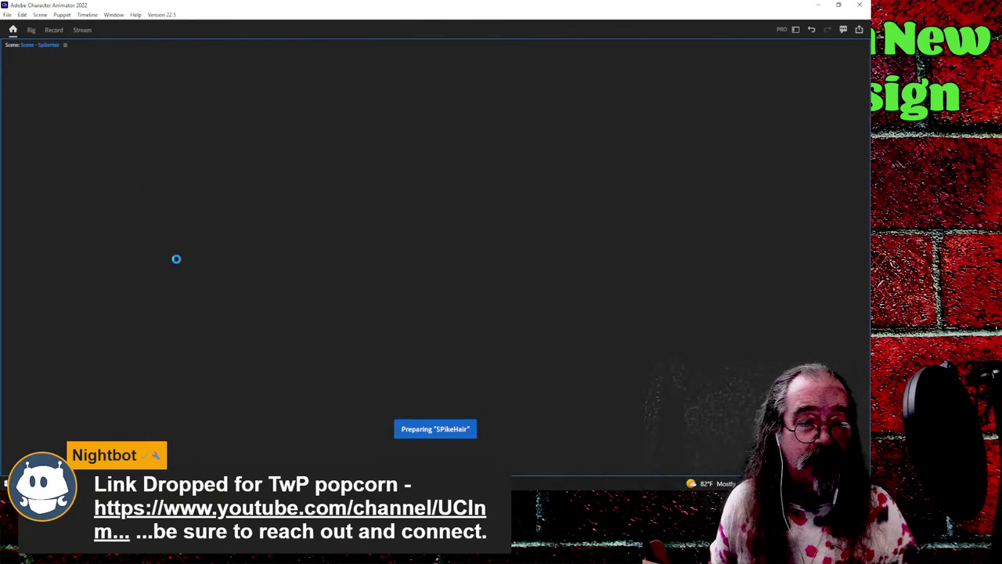
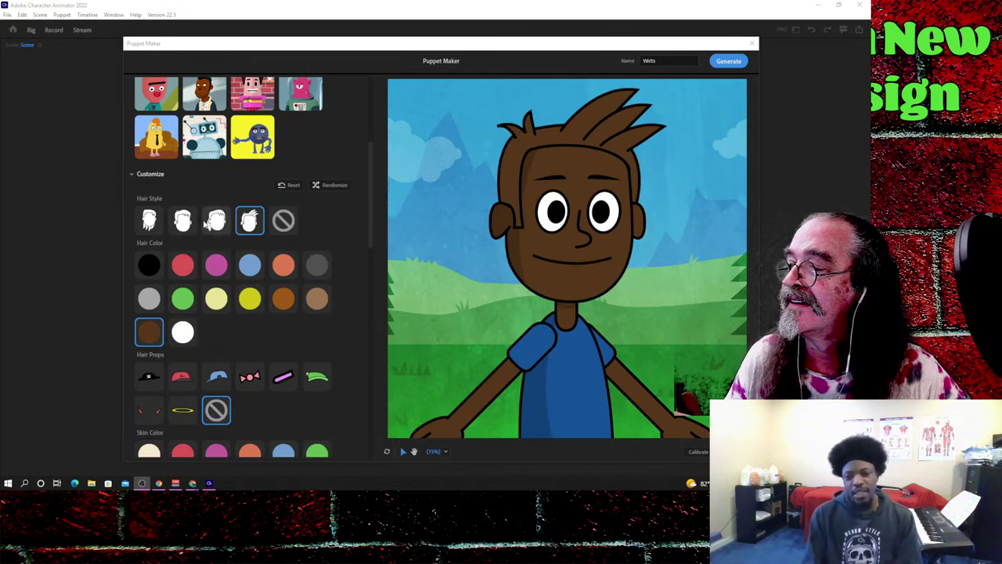
- Give the puppet the long straight hair style in orange-brown and set its skin color to coral
left_click(150, 222)
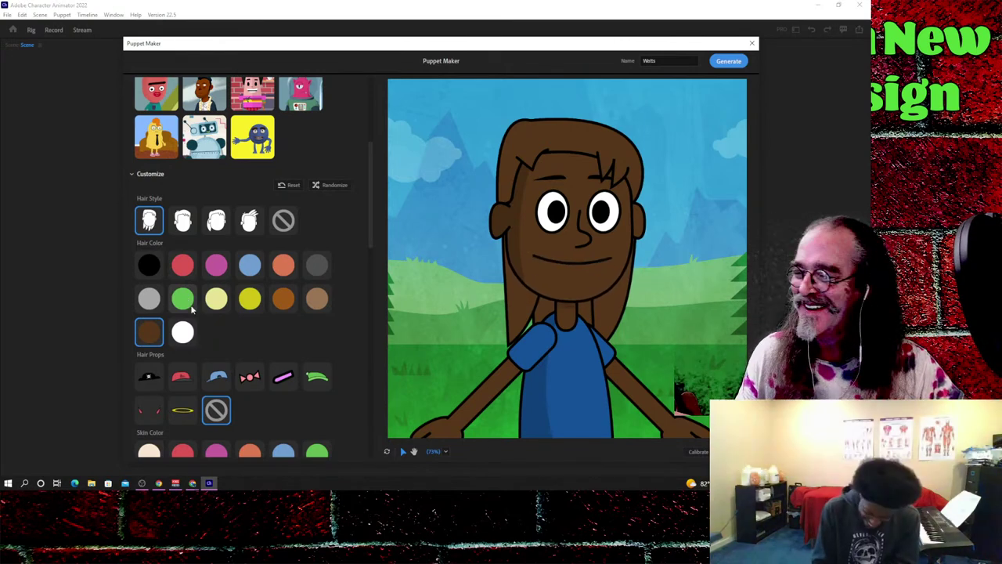
left_click(282, 301)
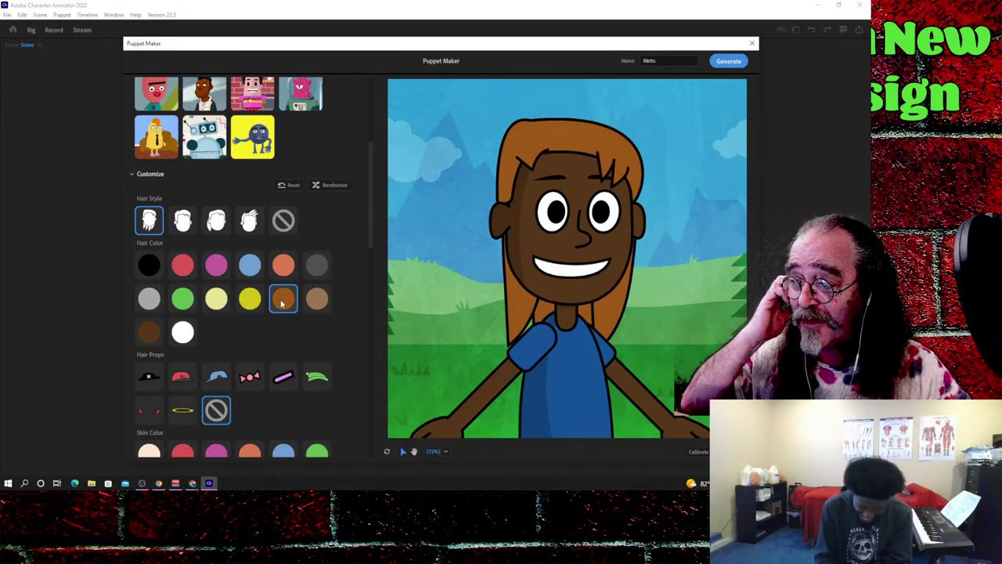
scroll(271, 317, "down", 3)
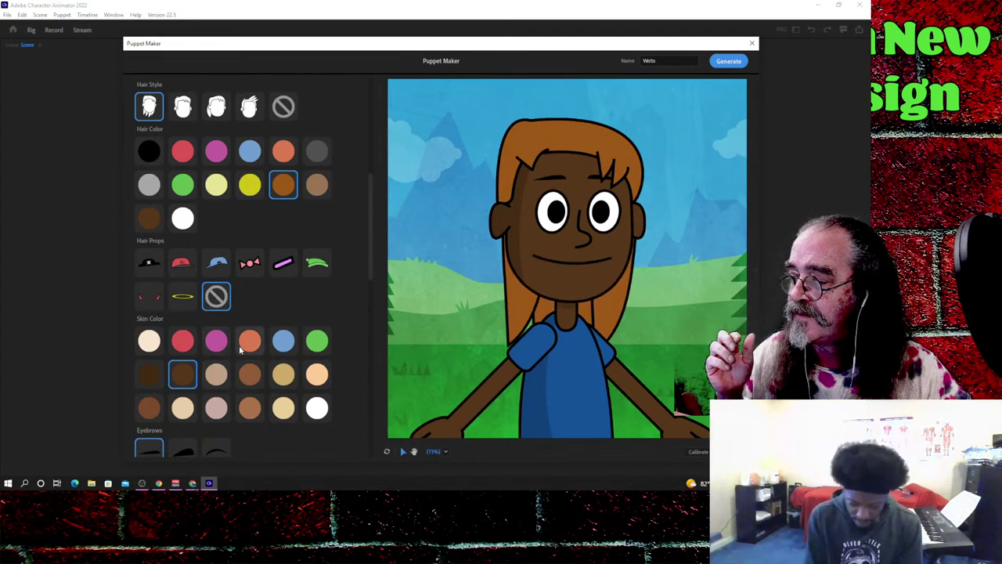
left_click(242, 349)
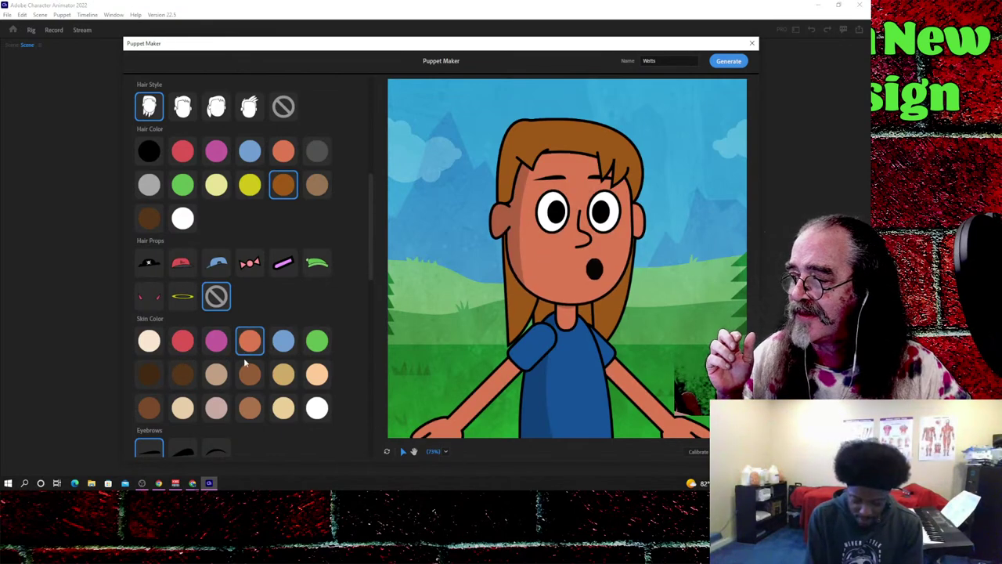
- Try the red cap and the backward blue cap on the puppet, and choose the green beanie
left_click(182, 264)
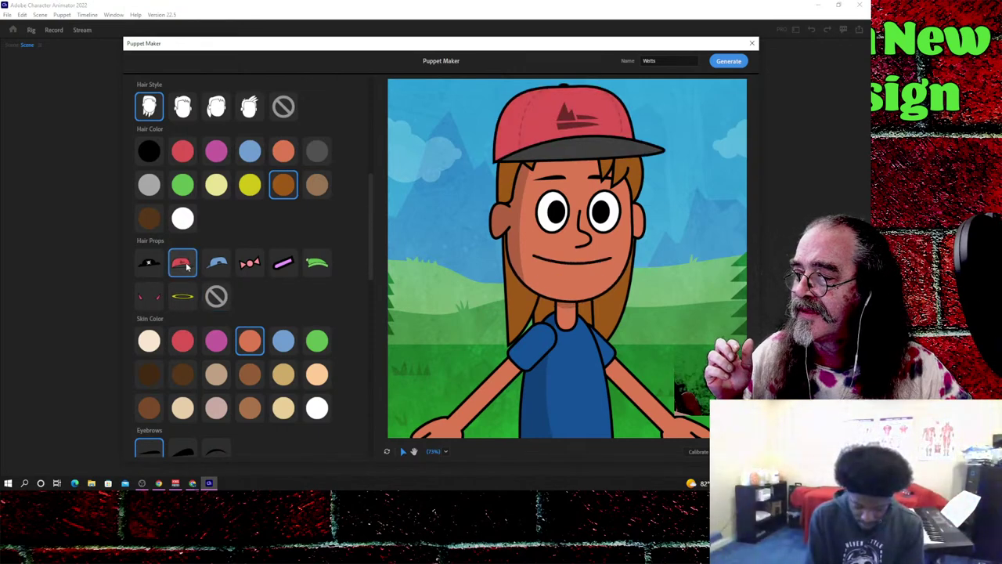
left_click(216, 264)
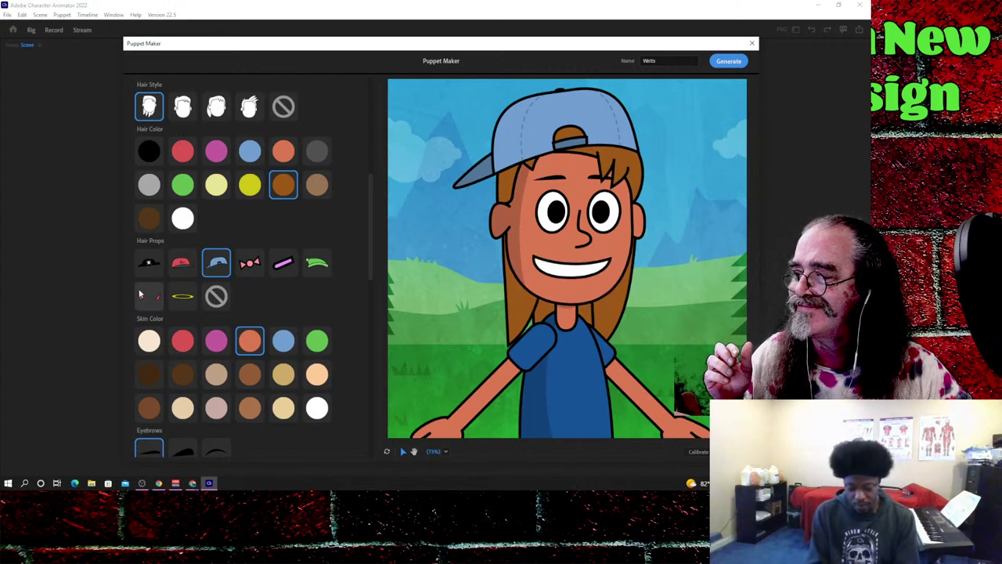
left_click(317, 267)
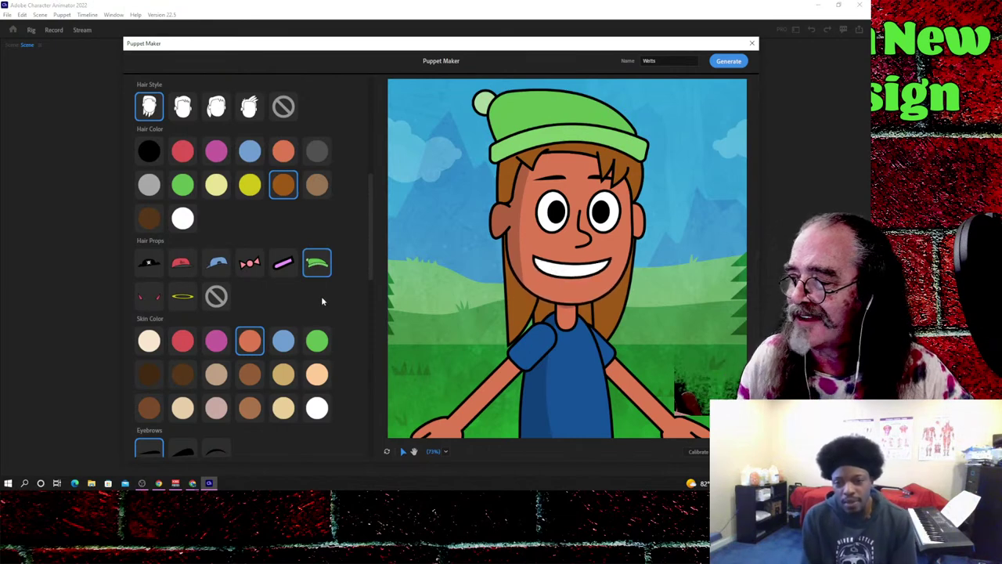
- Give the puppet the thin arched eyebrows and add the second eyelash style
scroll(348, 314, "down", 3)
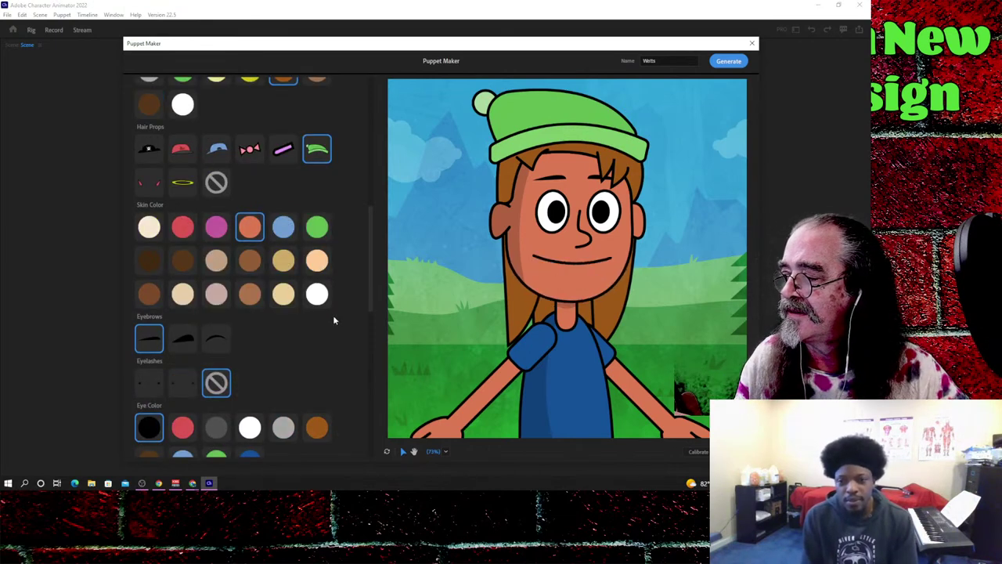
left_click(219, 341)
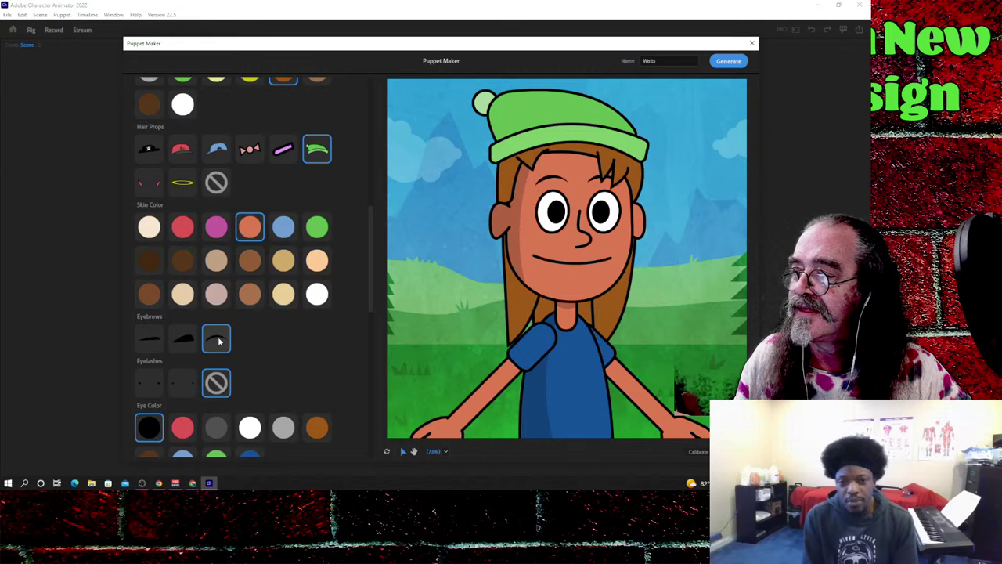
left_click(176, 388)
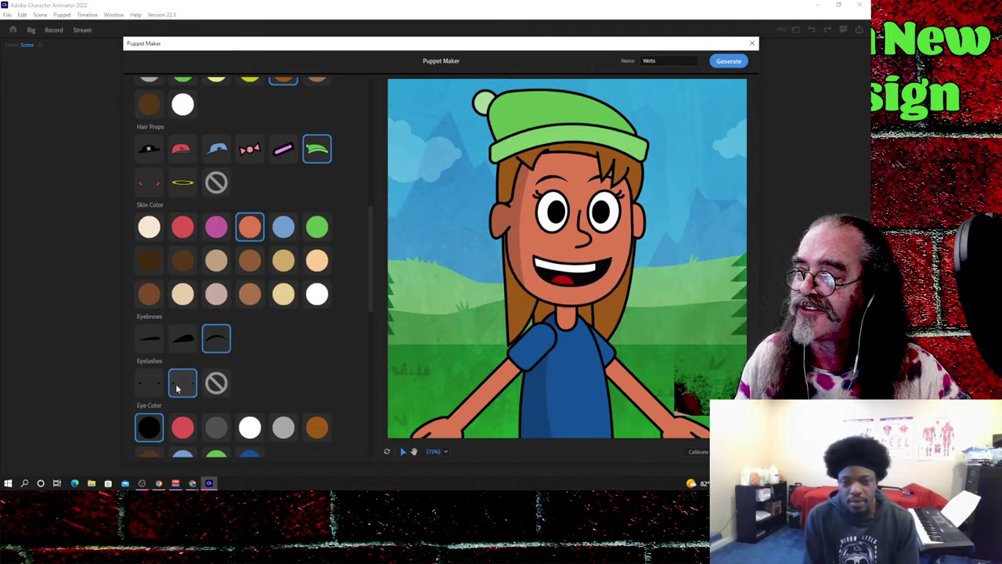
scroll(269, 373, "down", 3)
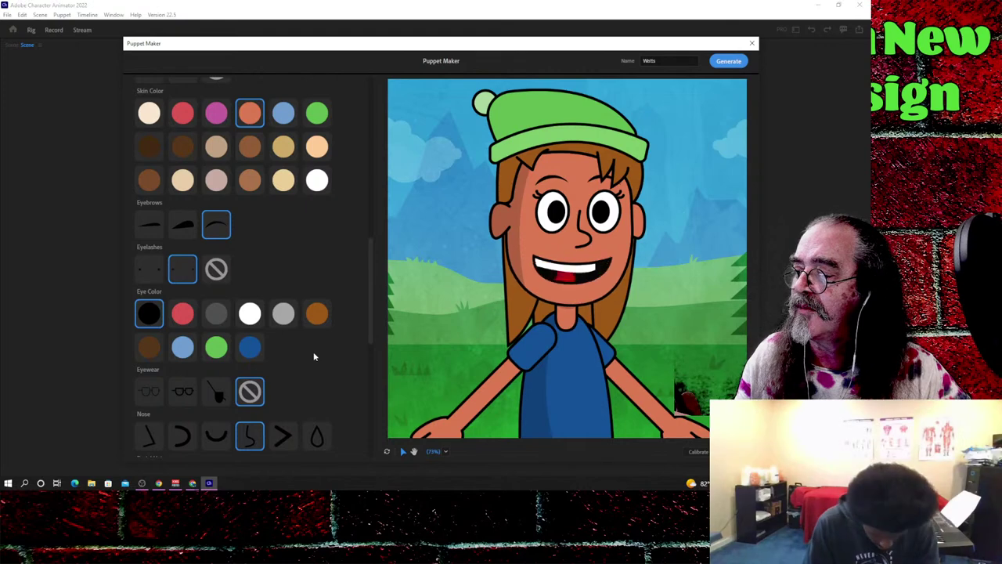
scroll(314, 356, "down", 3)
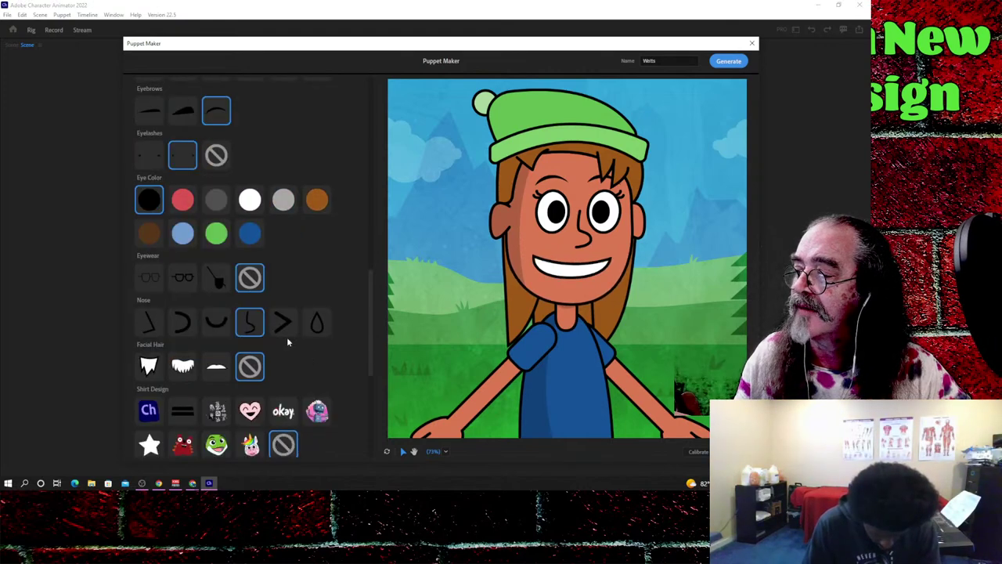
- Give the puppet the pointed angular nose and a purple shirt, try the frog shirt design, and choose the unicorn design
left_click(282, 329)
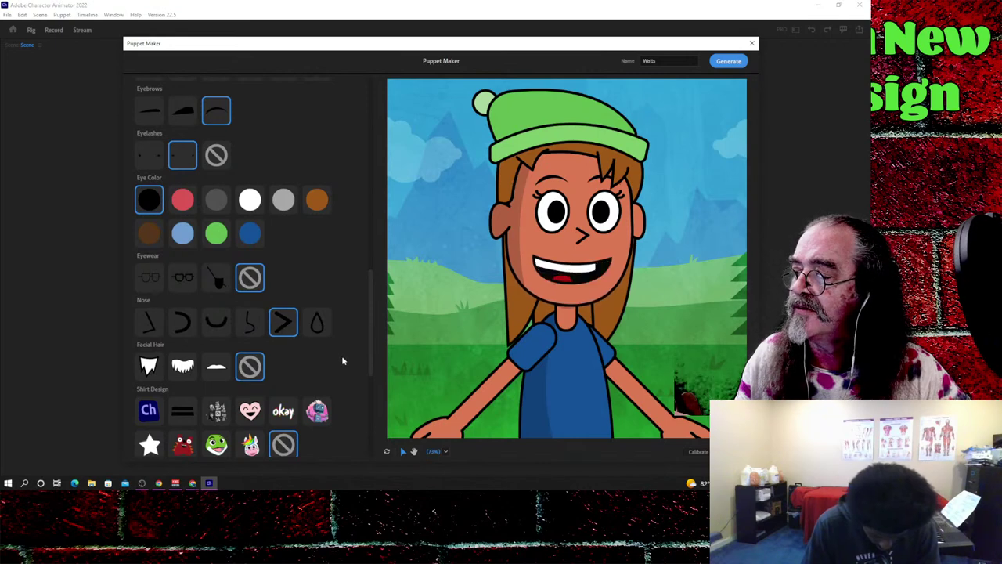
scroll(342, 360, "down", 3)
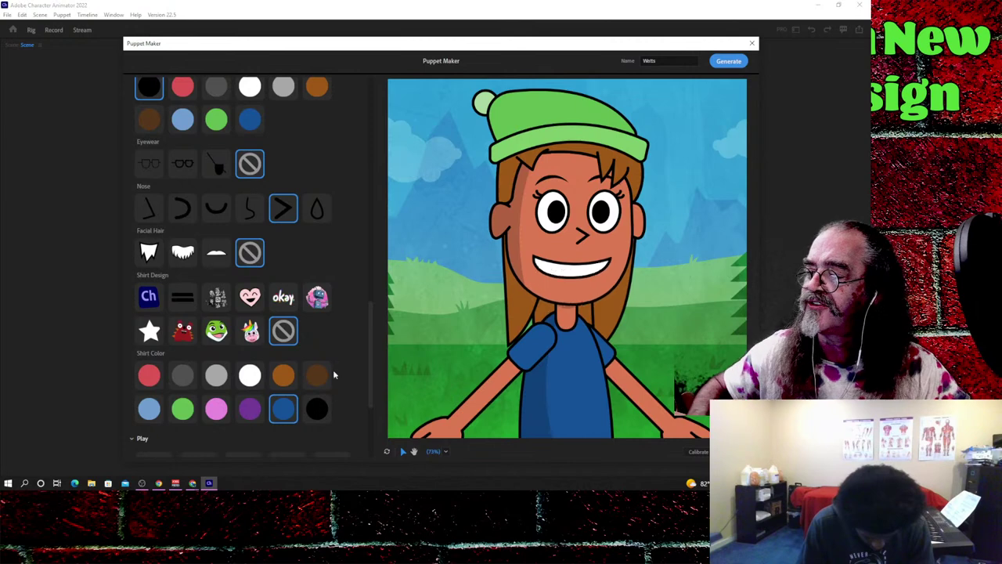
left_click(252, 410)
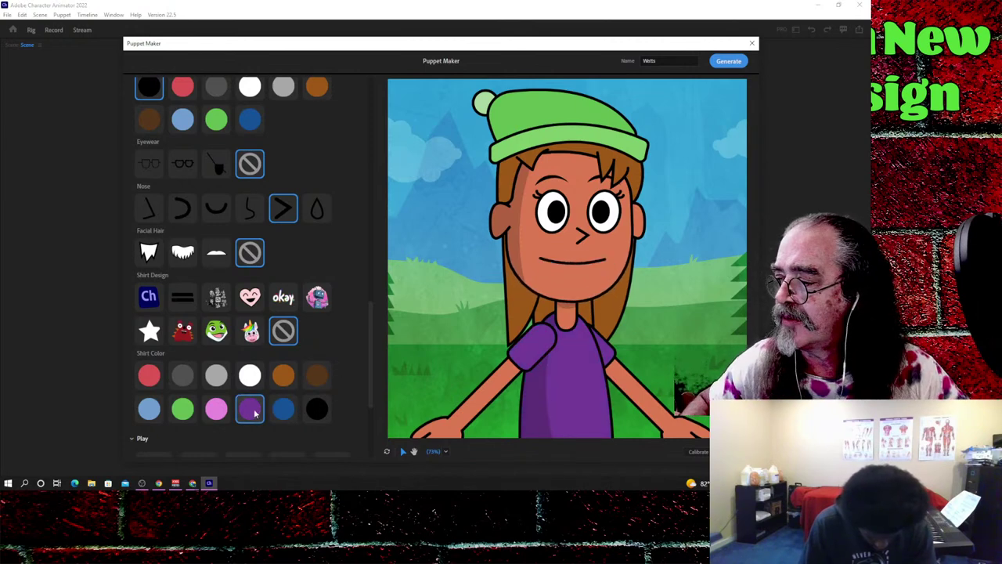
left_click(220, 334)
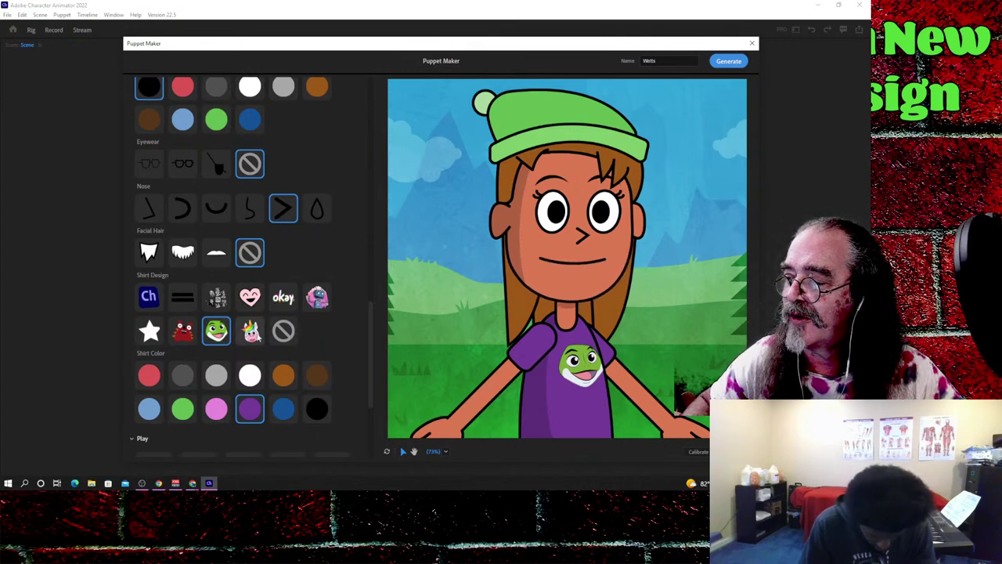
left_click(255, 335)
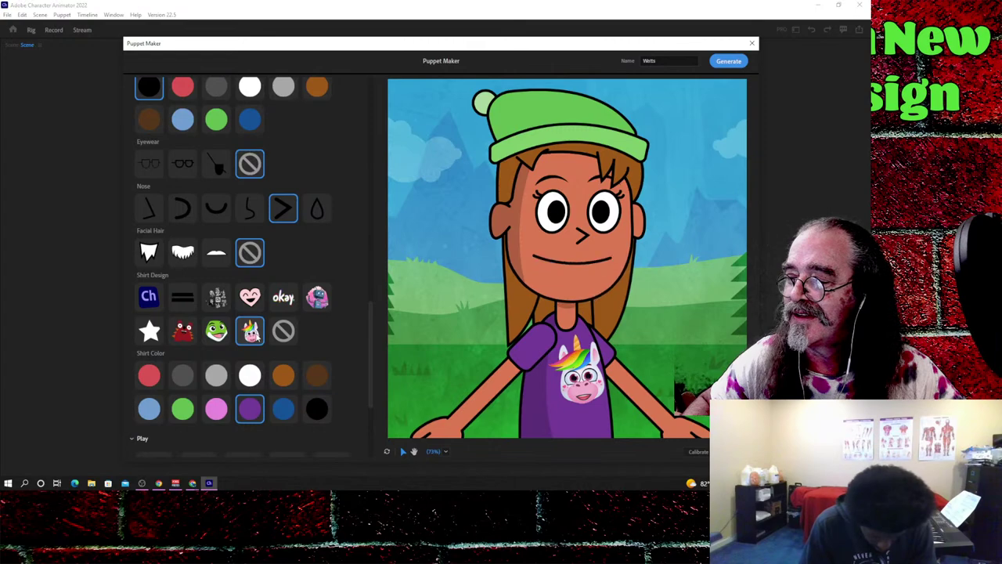
- Preview the puppet without a background and generate it
scroll(360, 342, "down", 3)
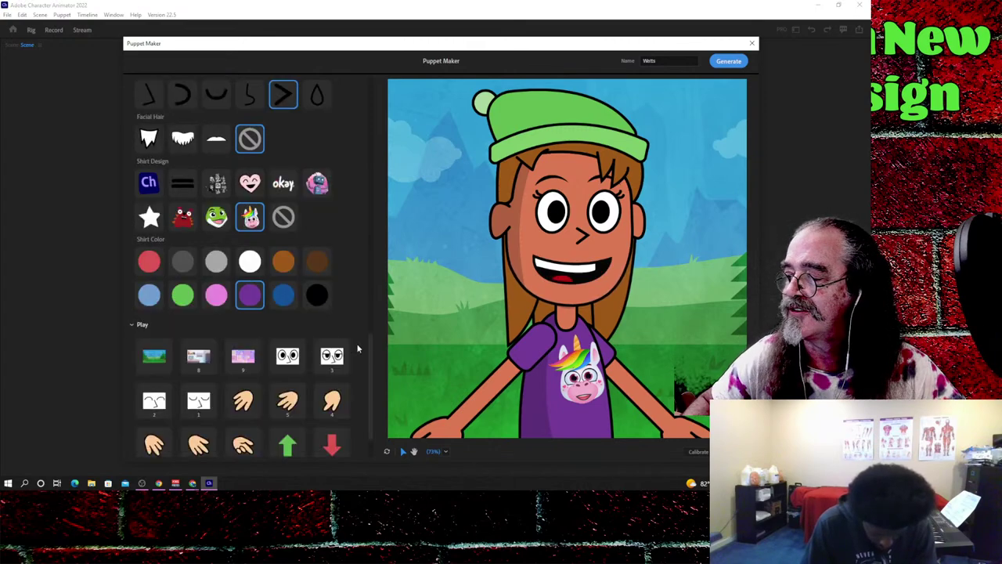
scroll(324, 396, "down", 2)
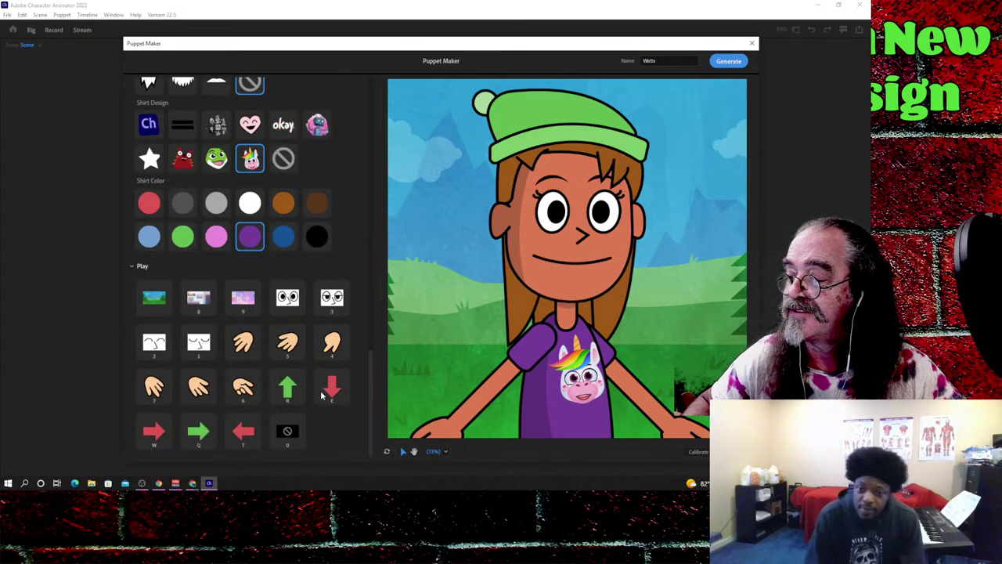
left_click(290, 433)
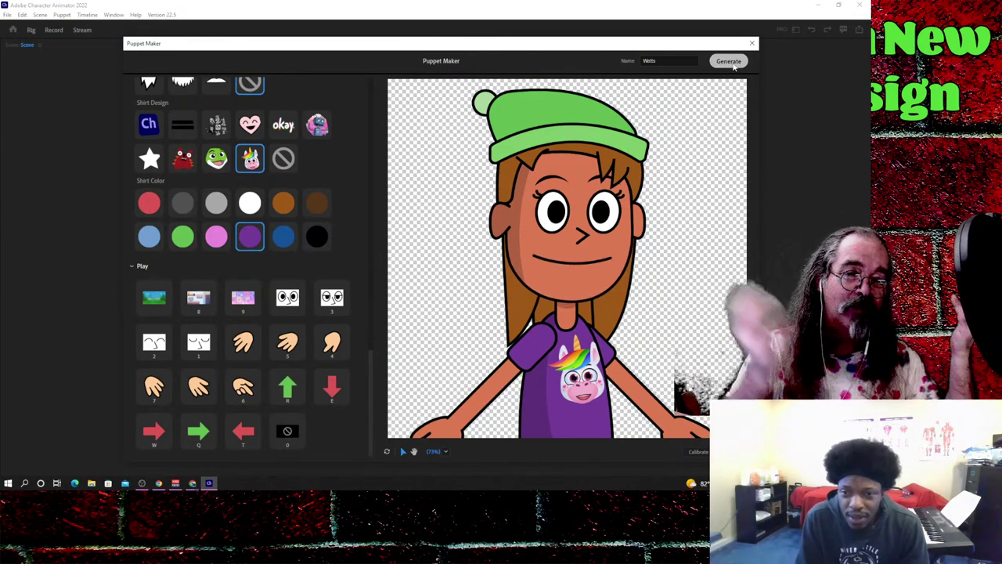
left_click(733, 67)
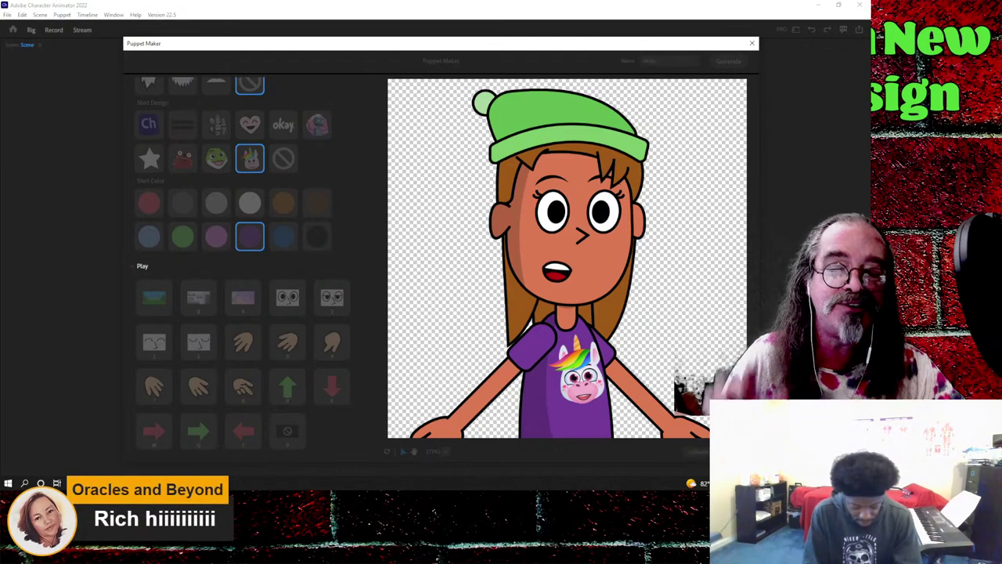
left_click(751, 43)
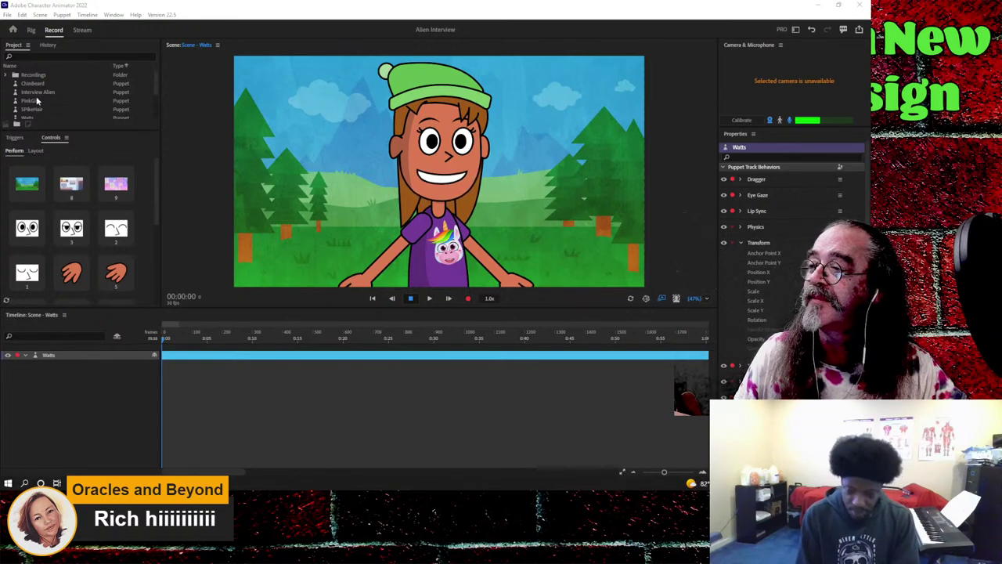
- Rename the newly generated puppet in the project as GreenHat
scroll(36, 100, "down", 1)
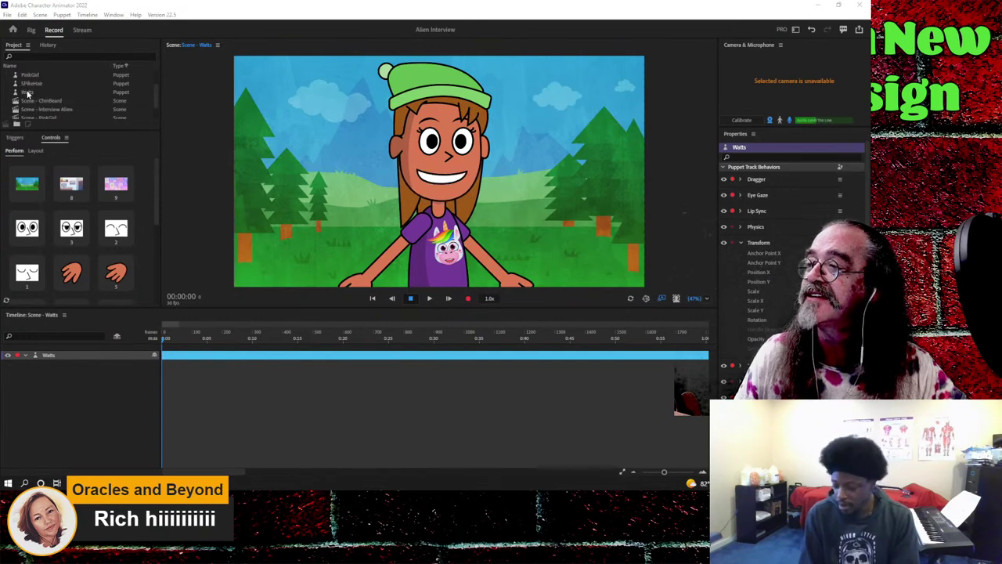
left_click(28, 92)
right_click(29, 92)
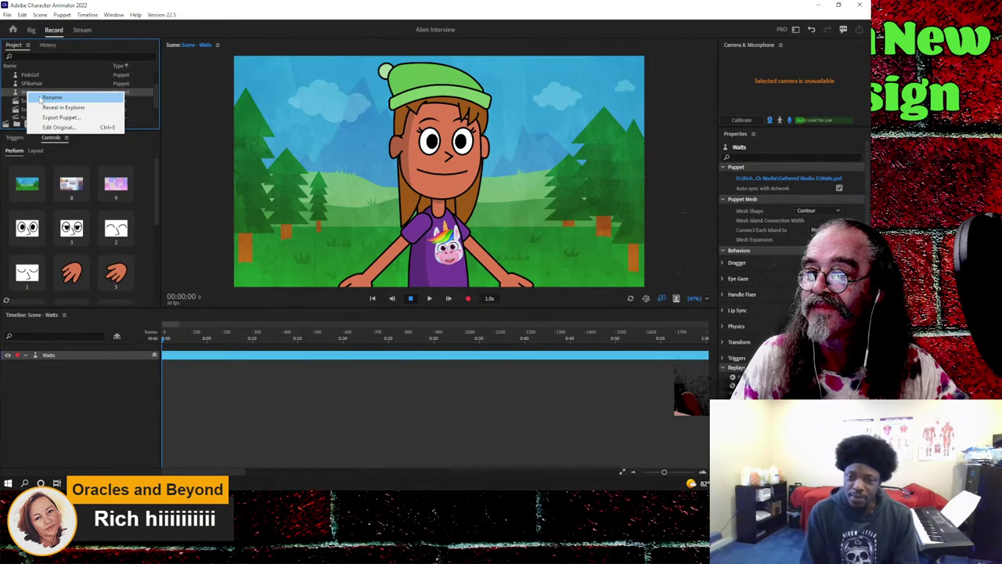
left_click(52, 97)
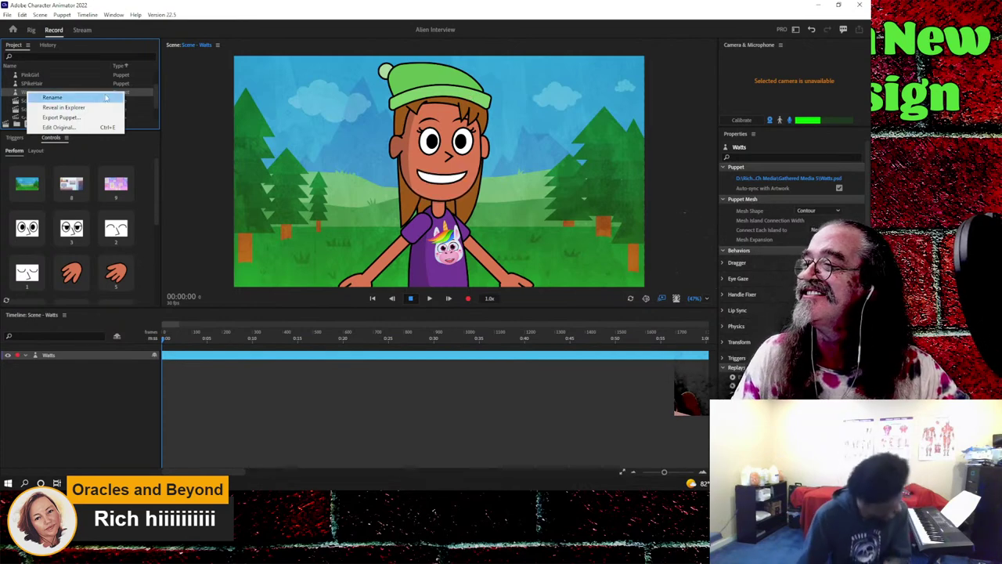
left_click(55, 97)
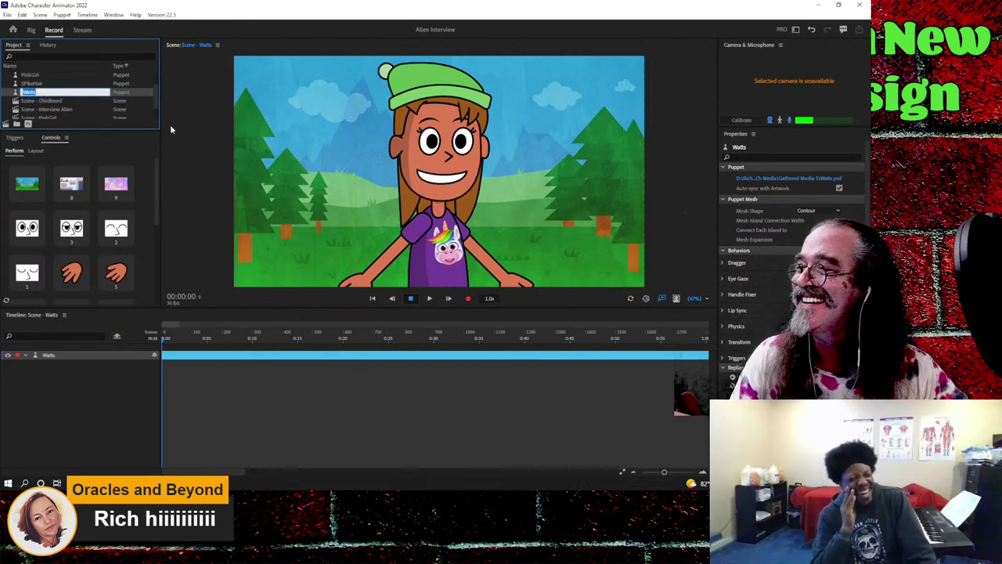
type("Green")
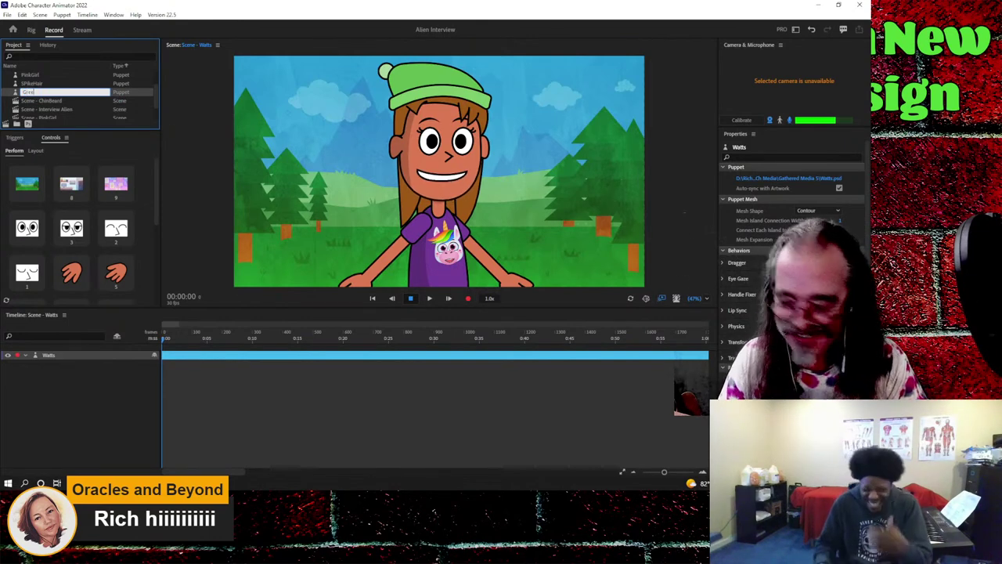
type("Girl")
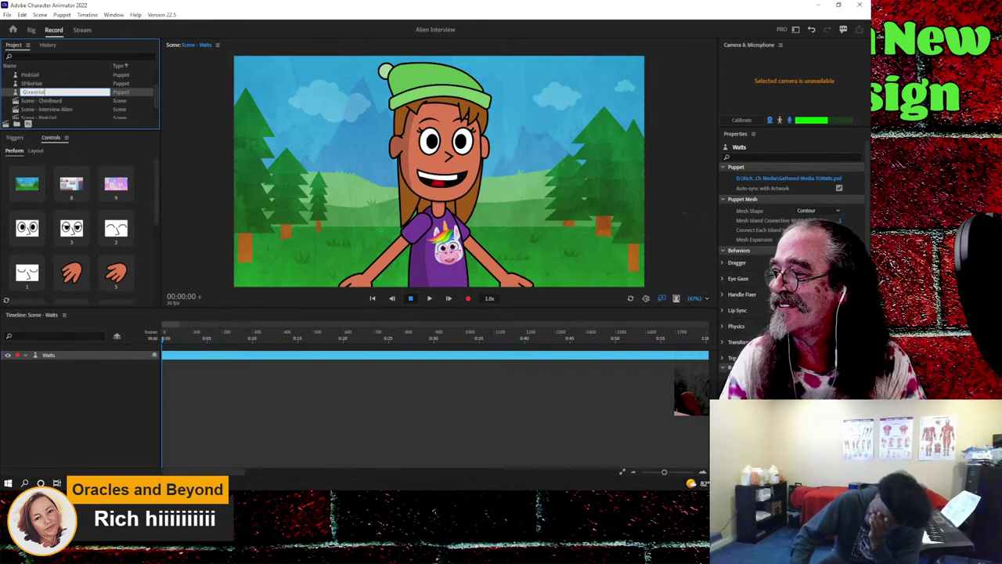
key("Return")
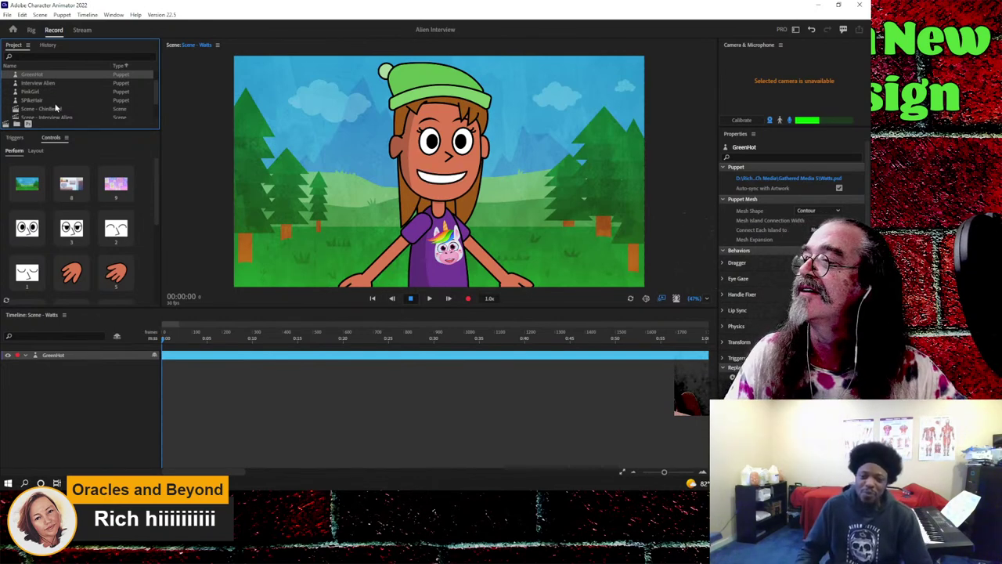
- Delete the old puppet name from the new scene's name, keeping only "Scene -"
scroll(47, 116, "down", 1)
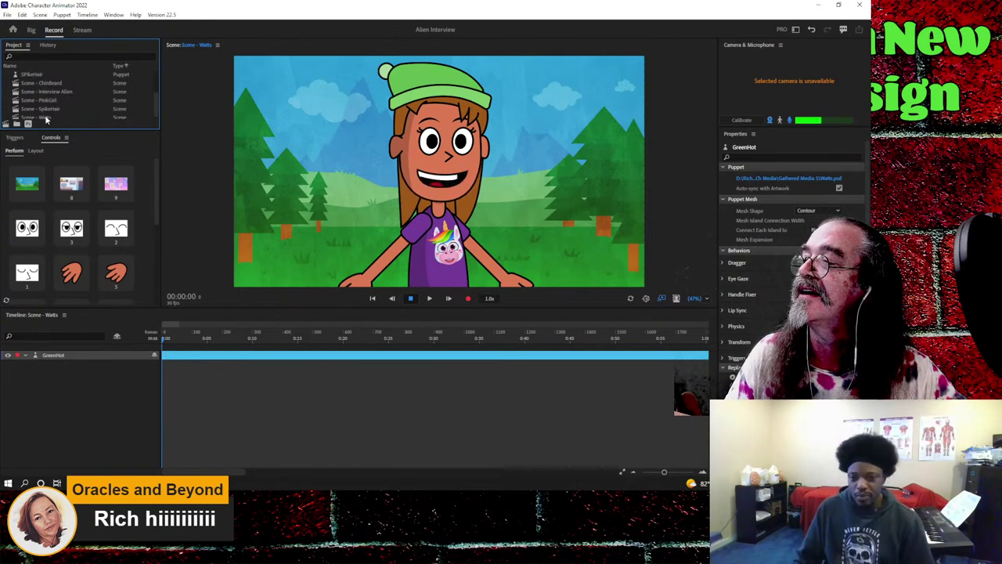
left_click(45, 118)
scroll(47, 114, "down", 1)
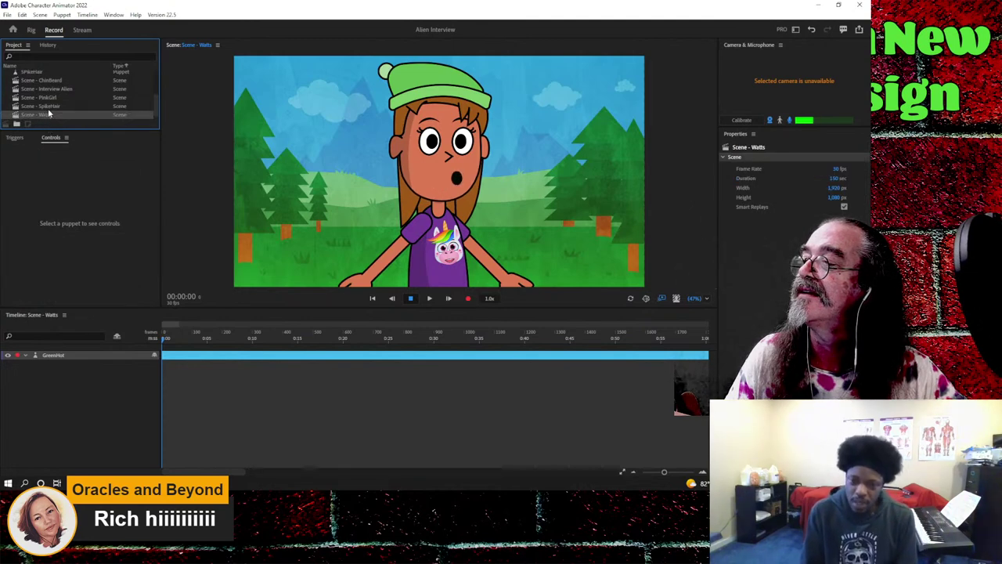
right_click(45, 113)
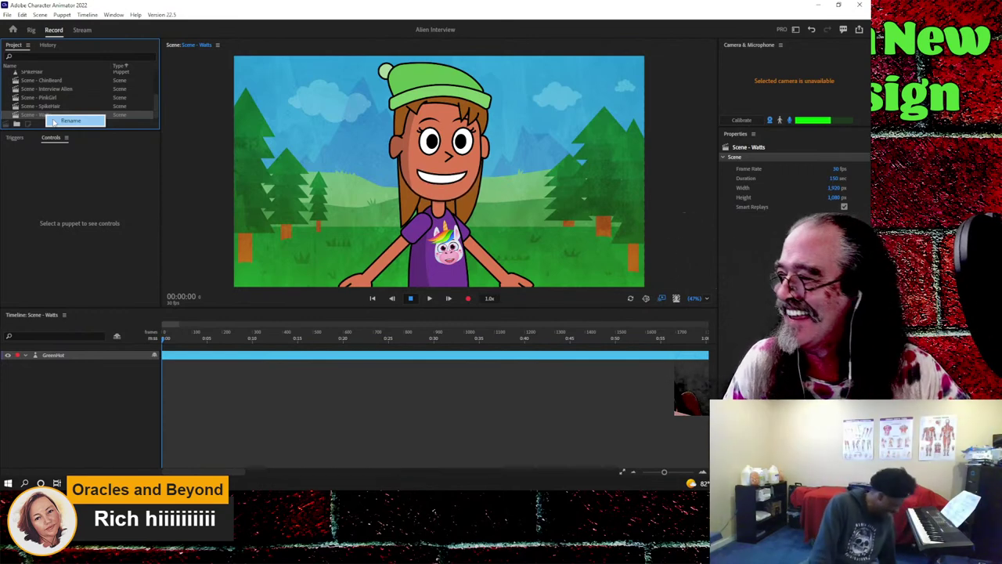
left_click(54, 122)
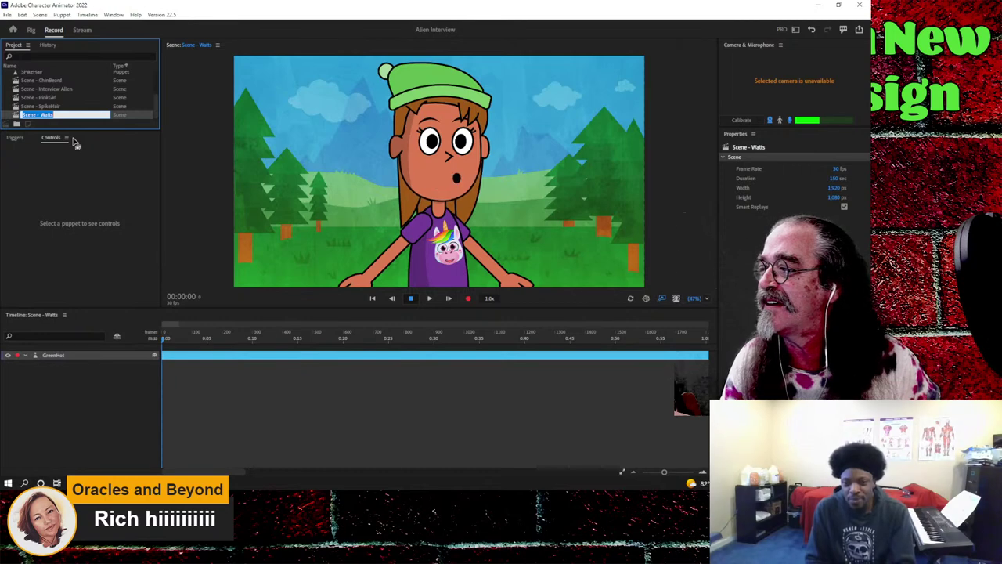
key("End")
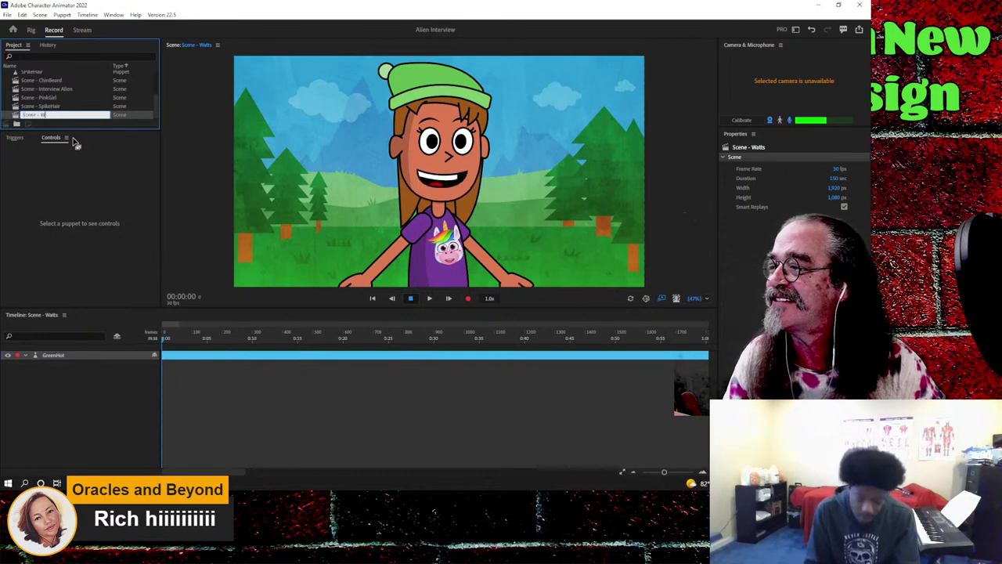
key("BackSpace")
key("BackSpace")
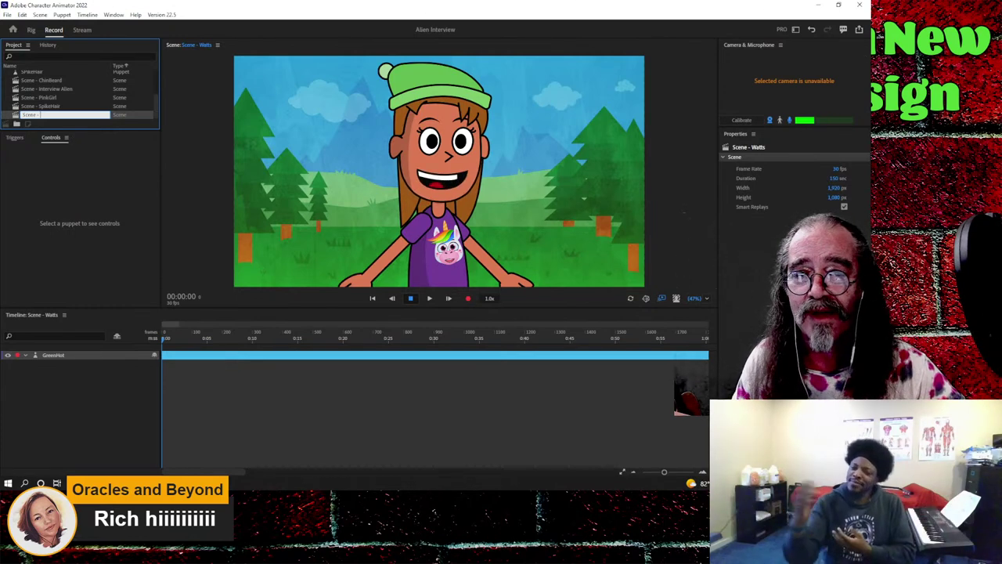
key("Return")
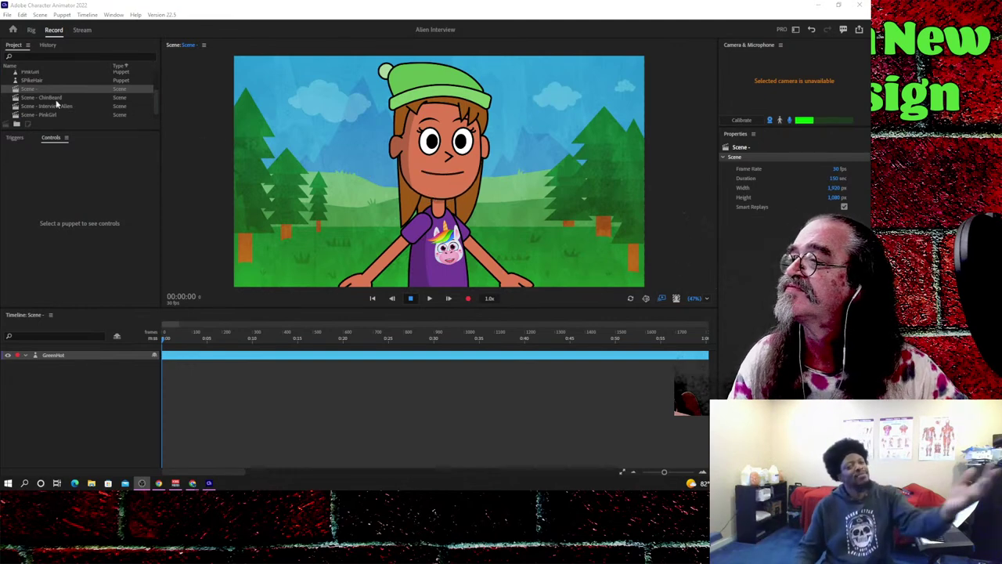
- Complete the shortened scene name as "Scene -Greenhat"
left_click(51, 91)
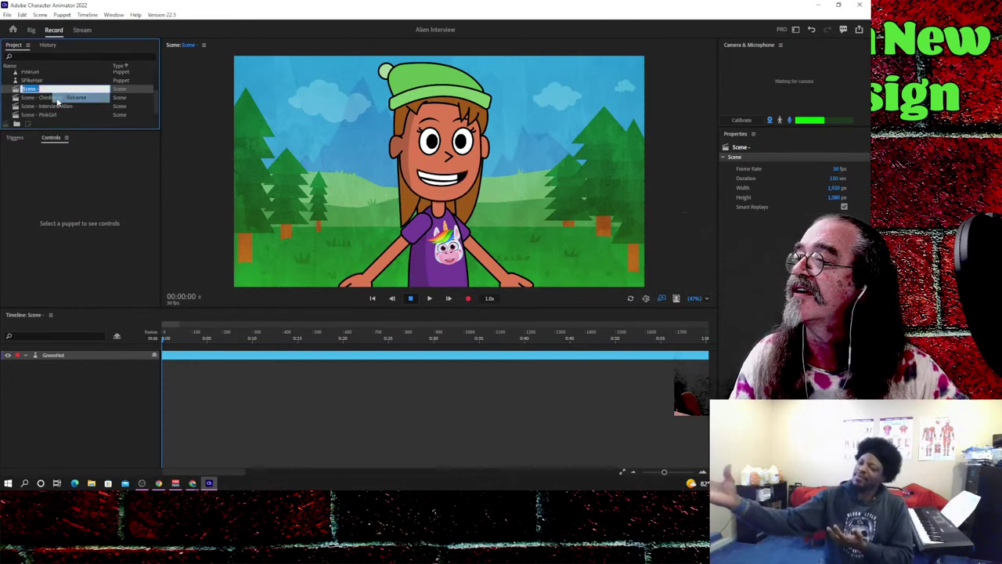
left_click(56, 88)
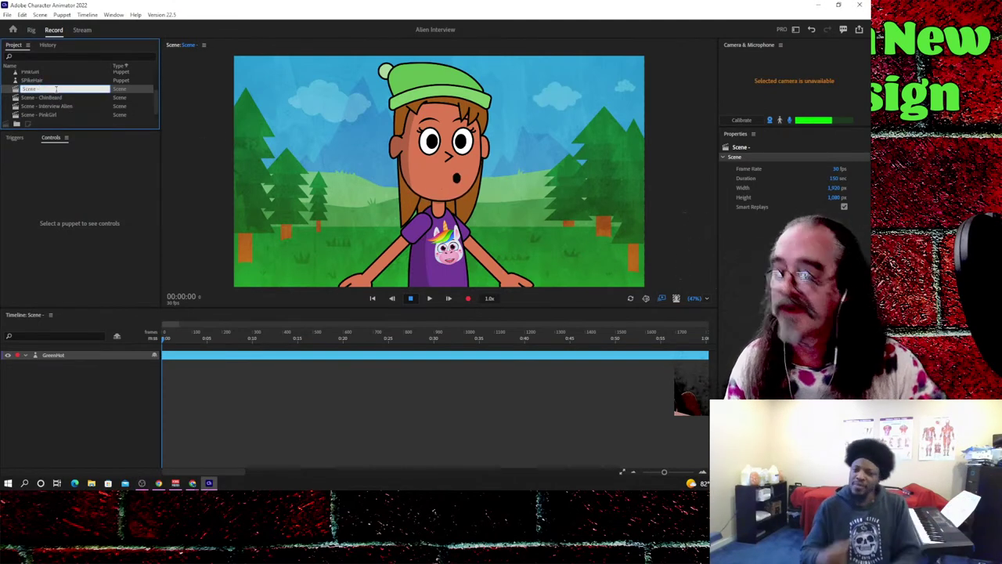
type("GreenHat")
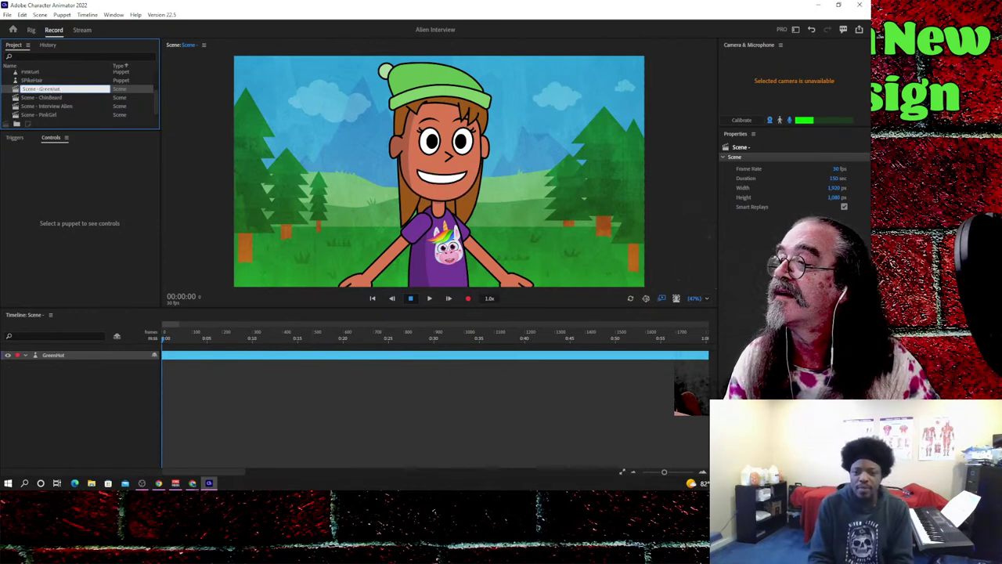
key("Return")
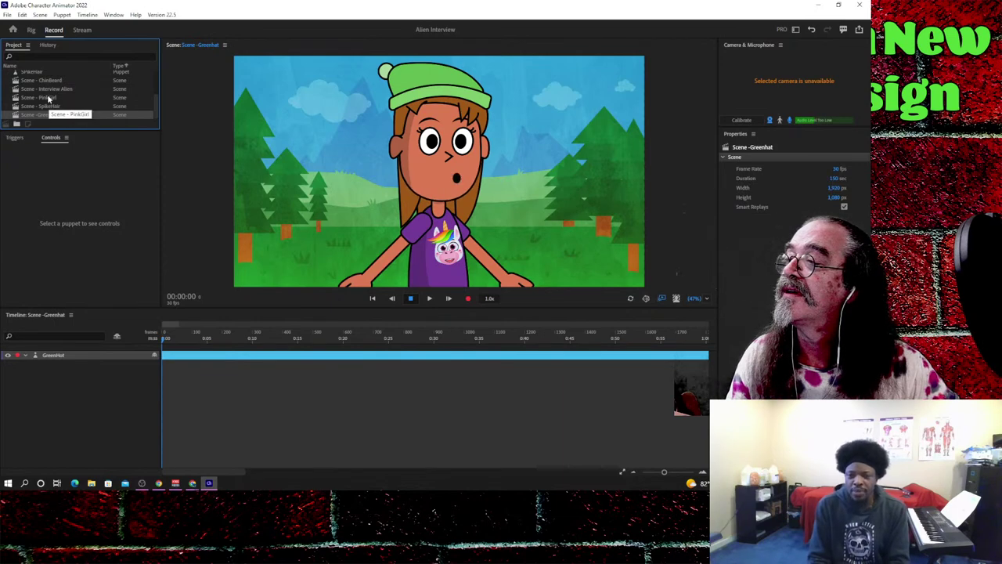
- Open the Interview Alien scene from the project
left_click(47, 89)
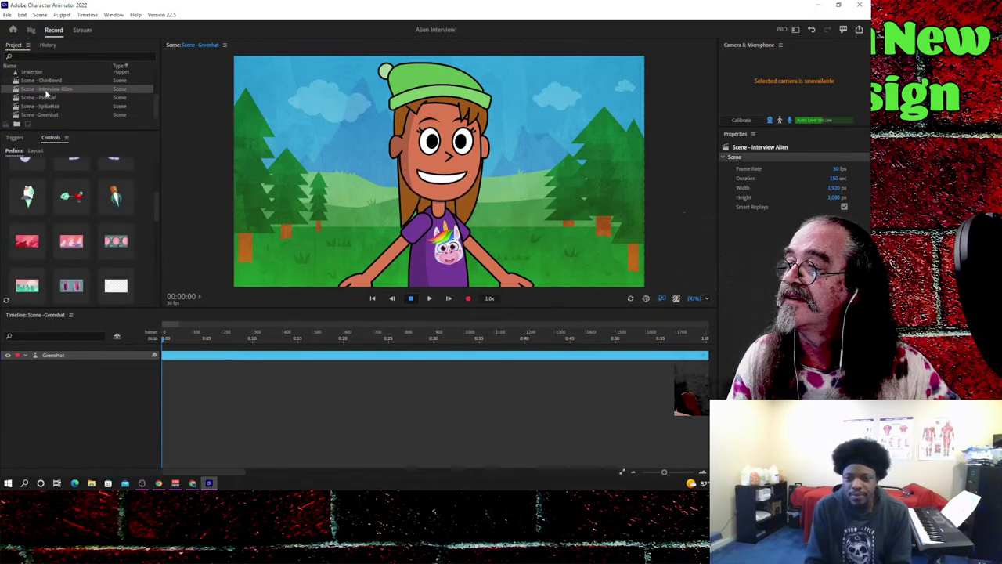
double_click(47, 89)
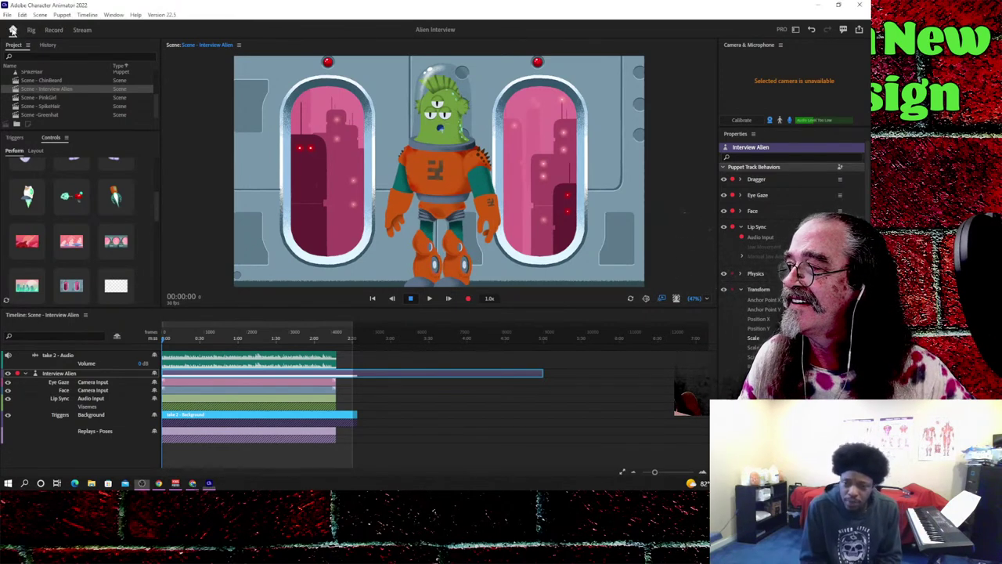
- Reopen Puppet Maker from the home screen and give the puppet the ponytail hair style with the pink hair clip
left_click(13, 29)
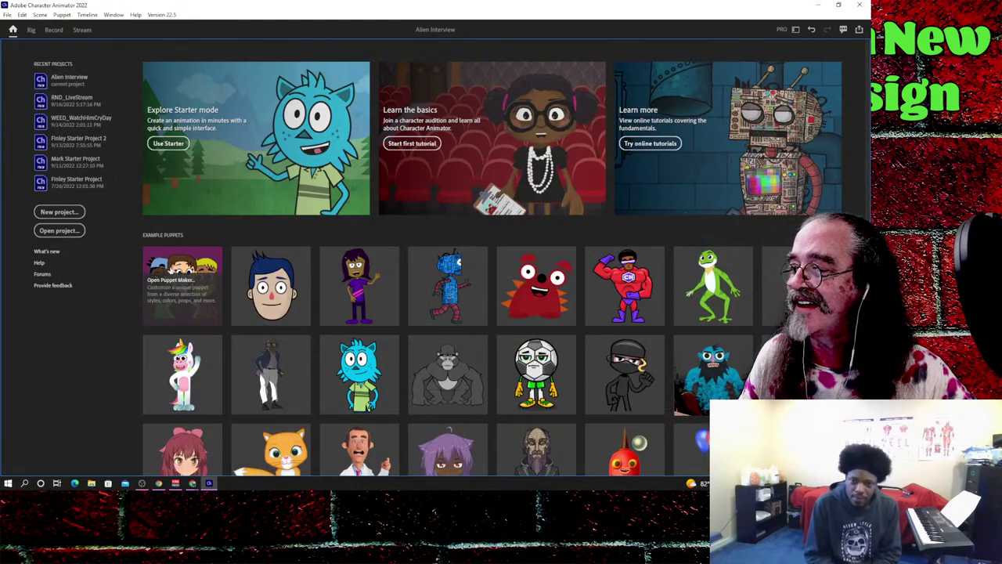
left_click(174, 268)
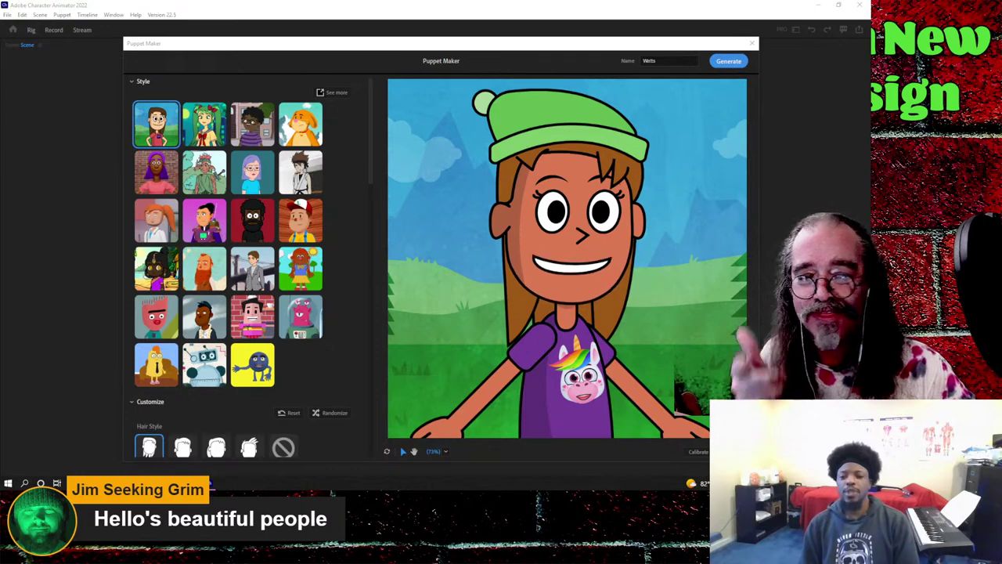
scroll(349, 318, "down", 2)
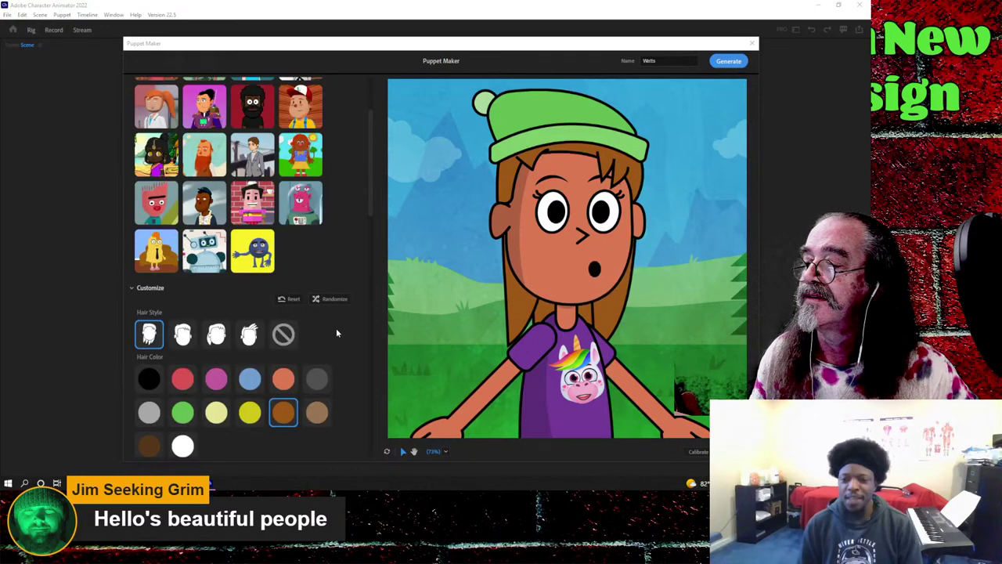
left_click(217, 335)
scroll(355, 344, "down", 3)
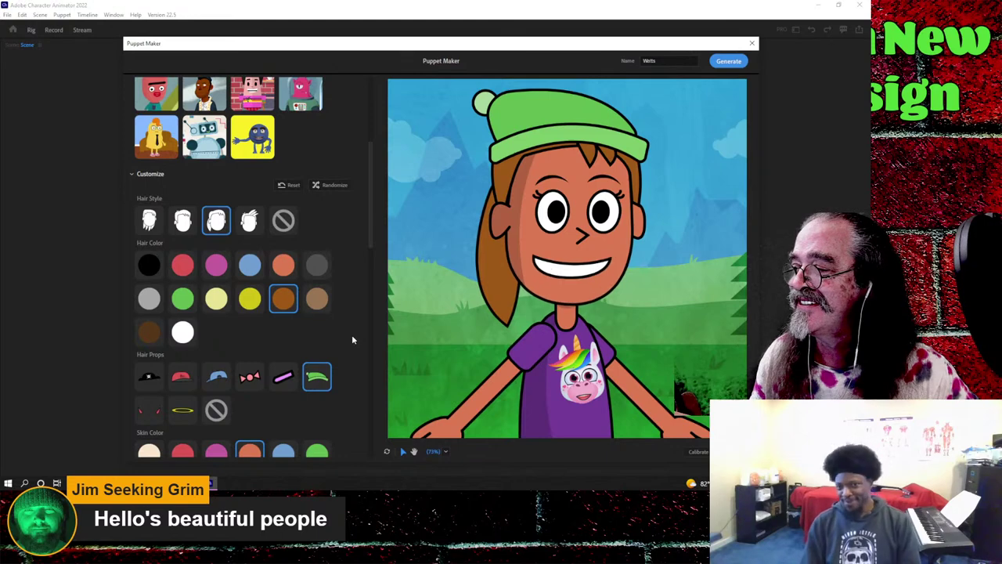
left_click(286, 377)
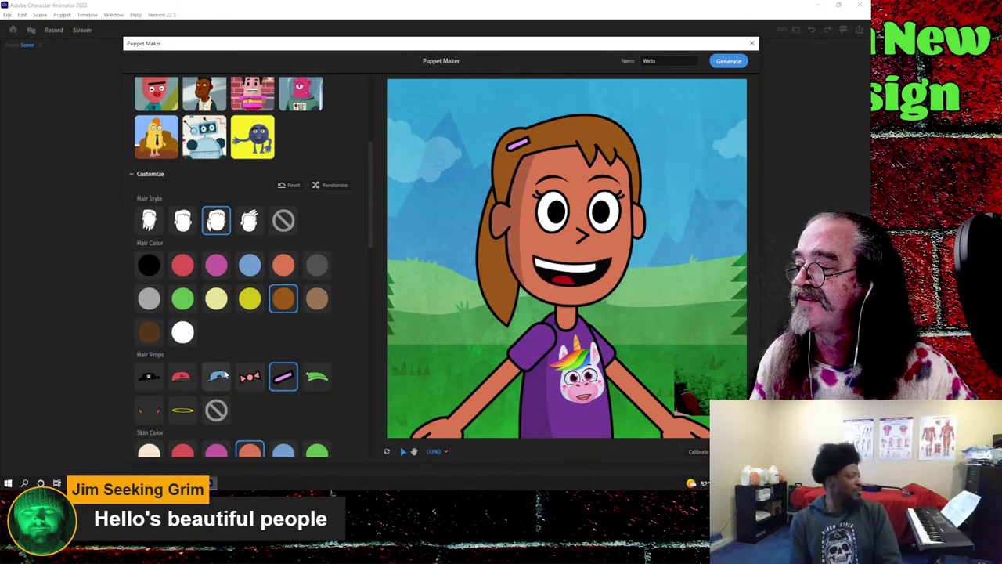
- Try the pale yellow hair color on the puppet and settle on the bright yellow one
left_click(218, 304)
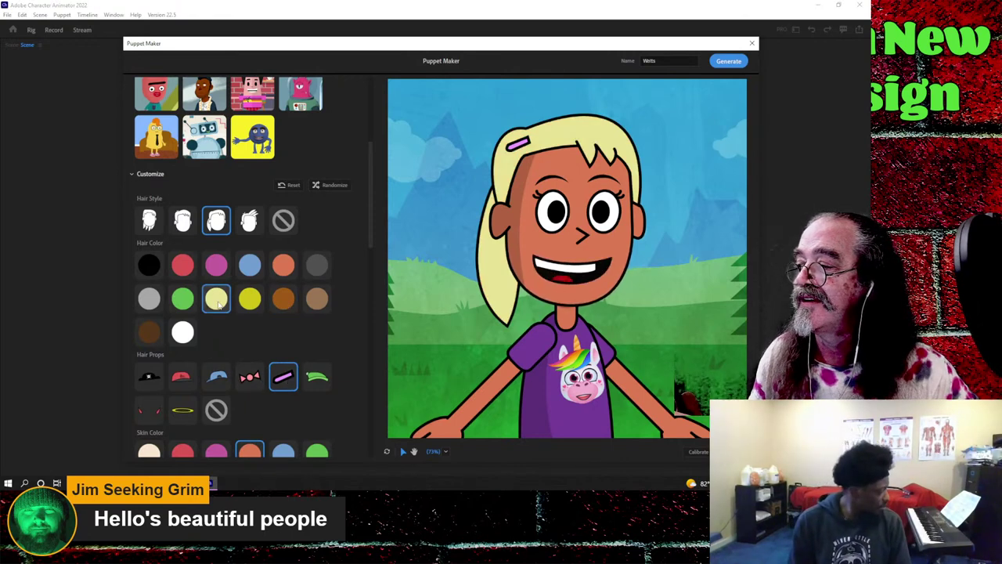
left_click(247, 305)
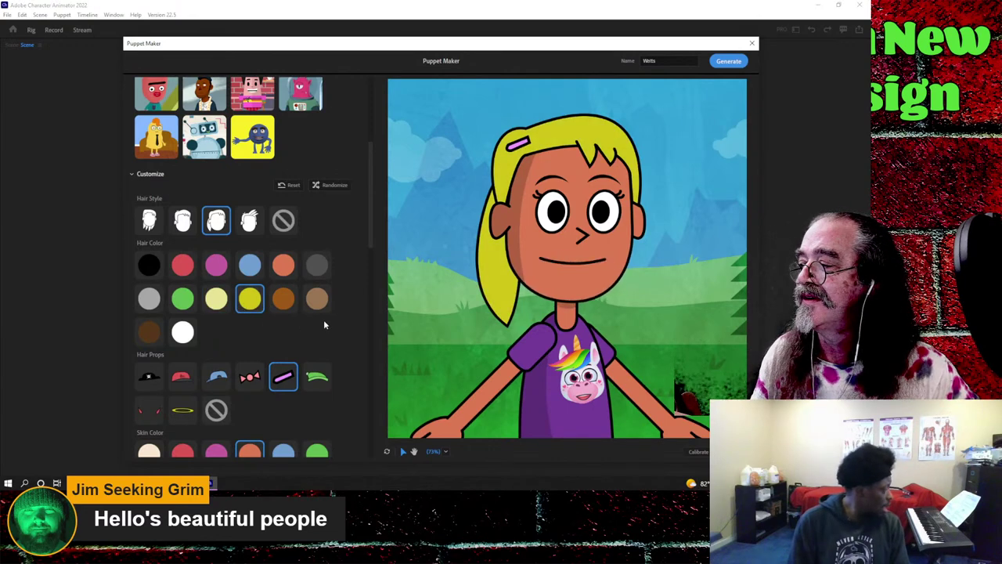
scroll(329, 320, "down", 3)
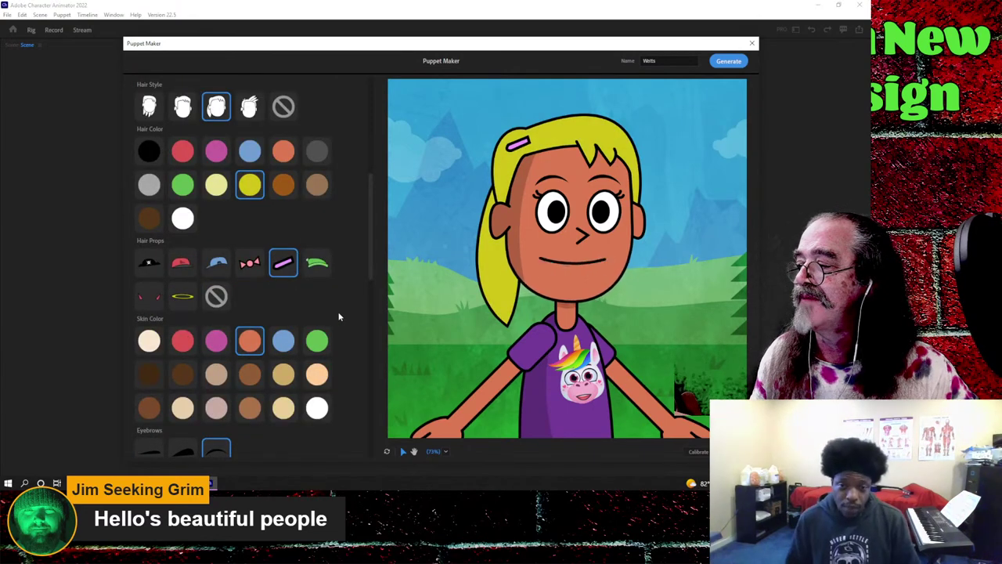
scroll(338, 316, "down", 3)
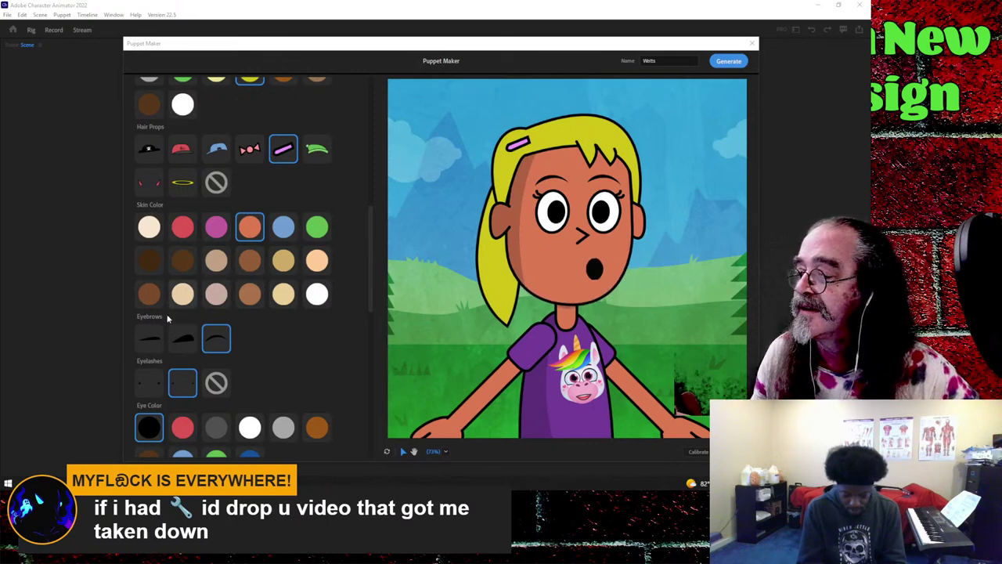
mouse_move(193, 483)
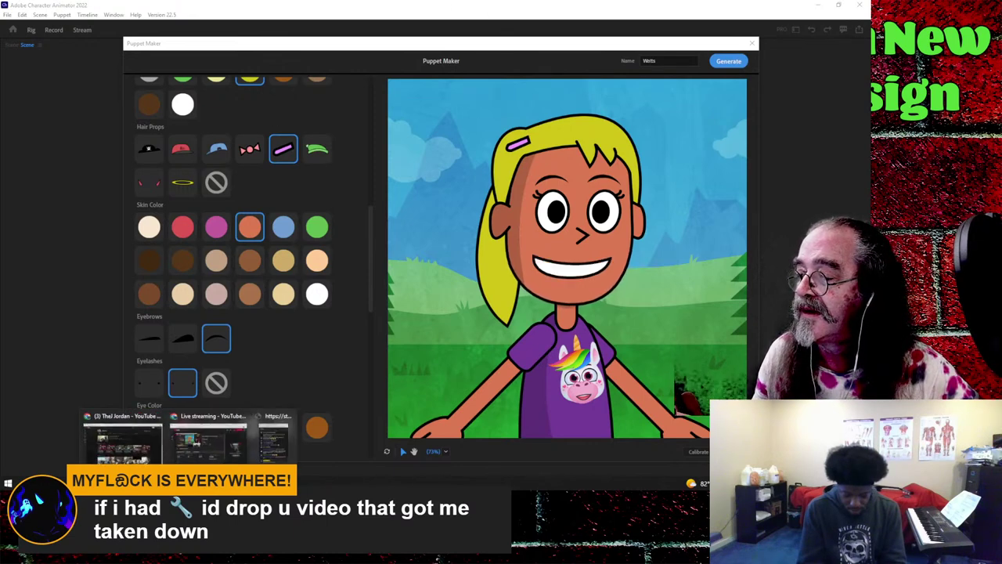
left_click(121, 440)
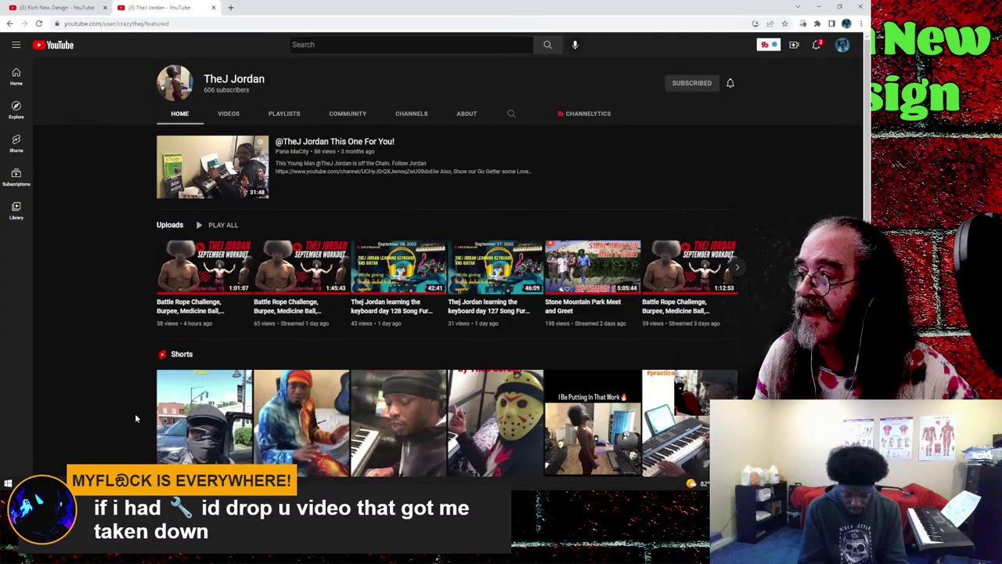
left_click(252, 26)
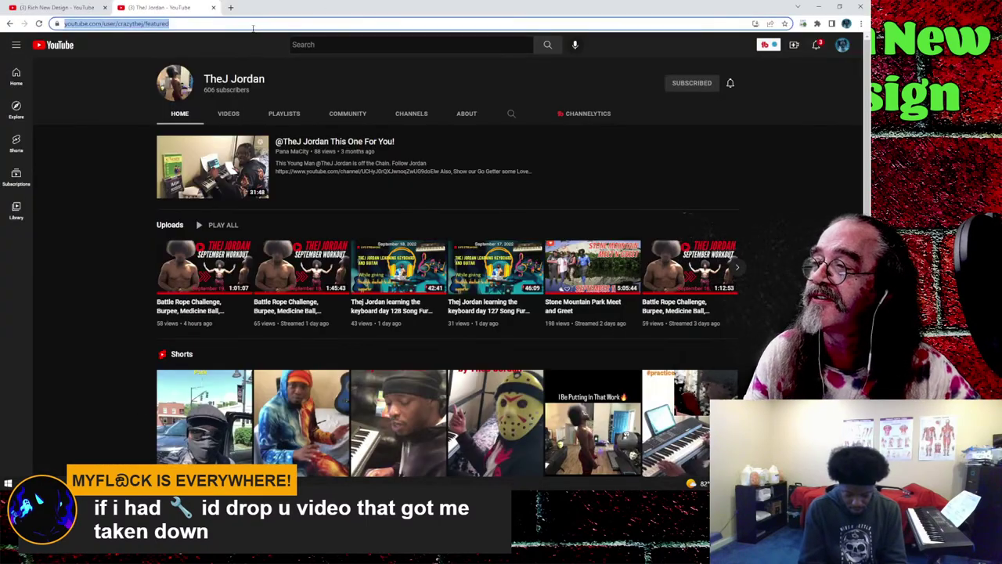
type("https://studio.youtube.com/watch?v=w_IAQVD8sAE")
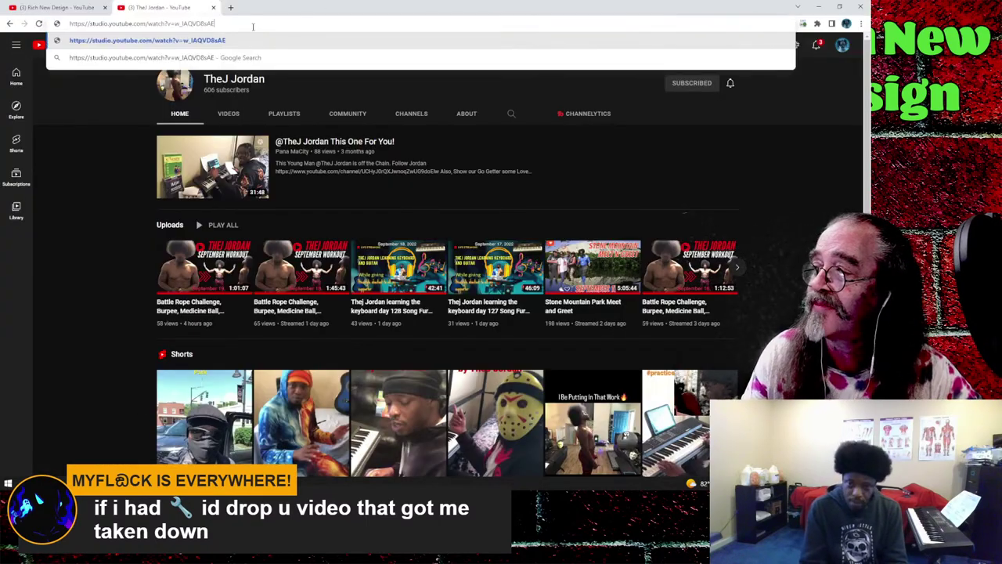
key("Return")
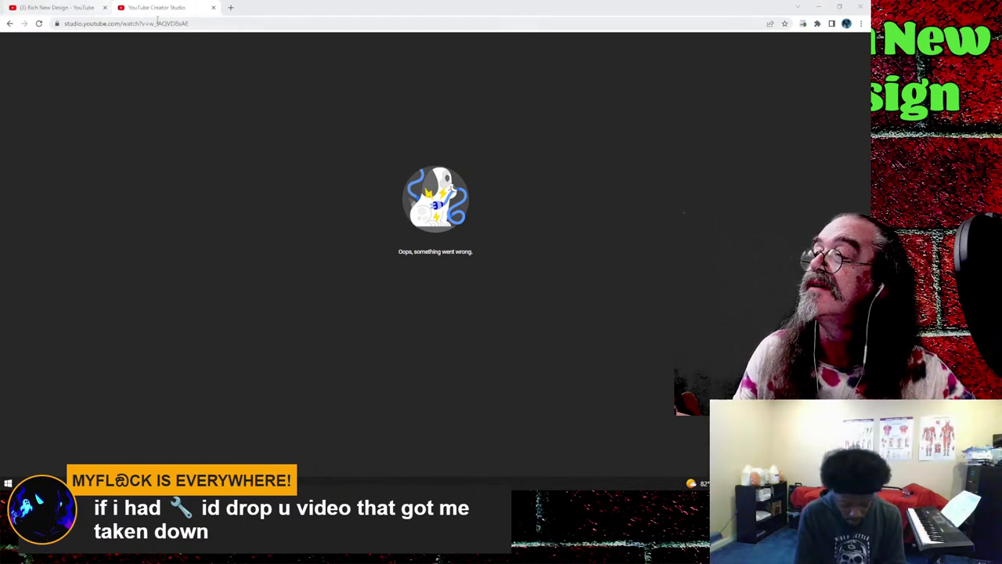
- Retry loading the same YouTube Studio video address, and close its tab
left_click(191, 23)
key("ctrl+c")
left_click(193, 24)
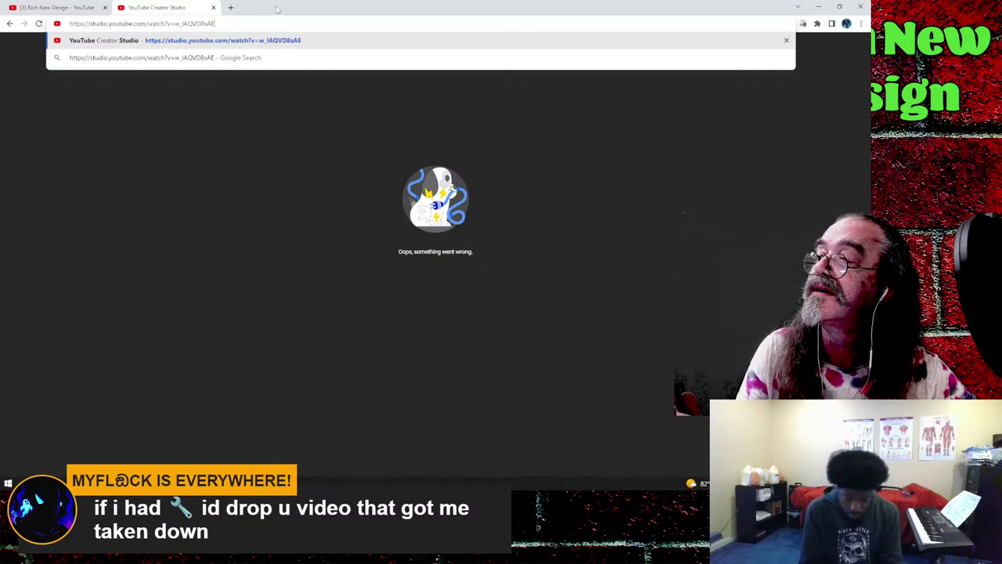
key("Return")
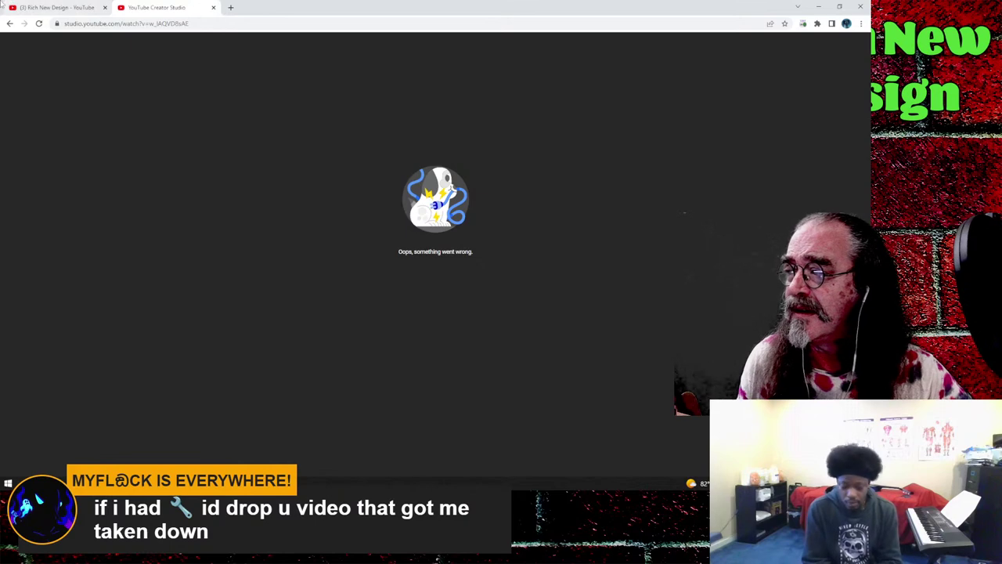
left_click(213, 8)
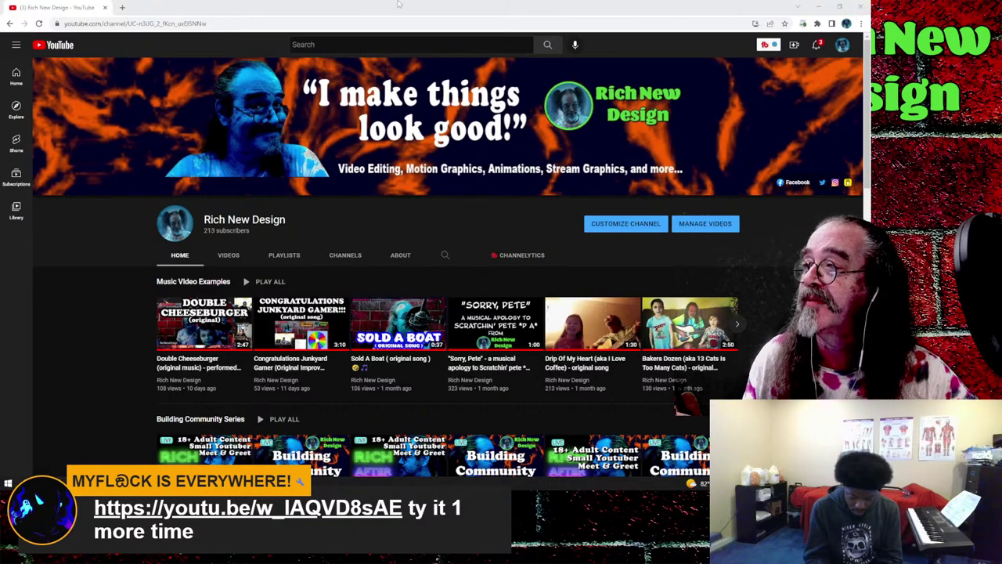
- Try the copied video address in a new browser tab, close that tab, and return to Character Animator
left_click(123, 7)
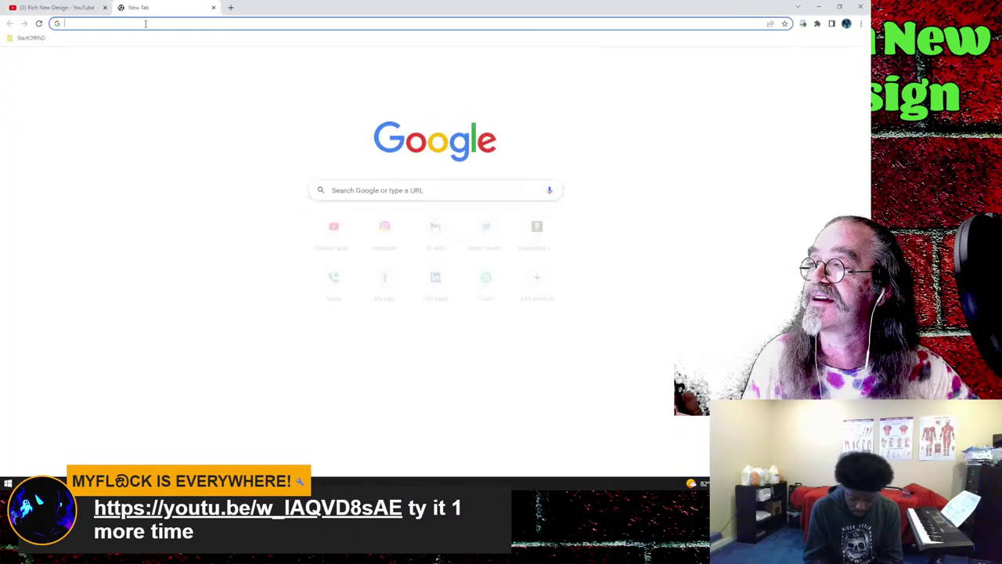
left_click(151, 23)
key("ctrl+v")
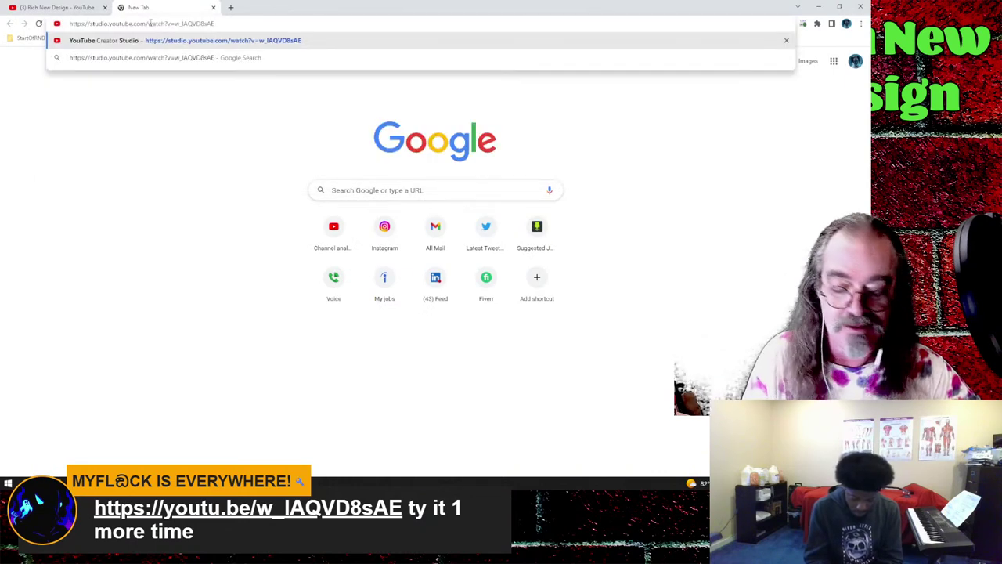
key("Return")
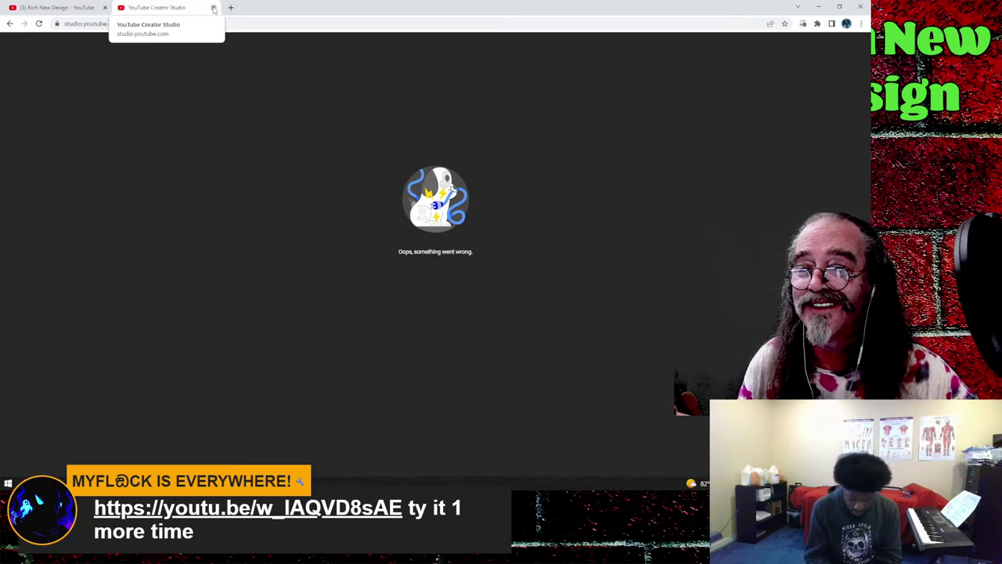
left_click(213, 8)
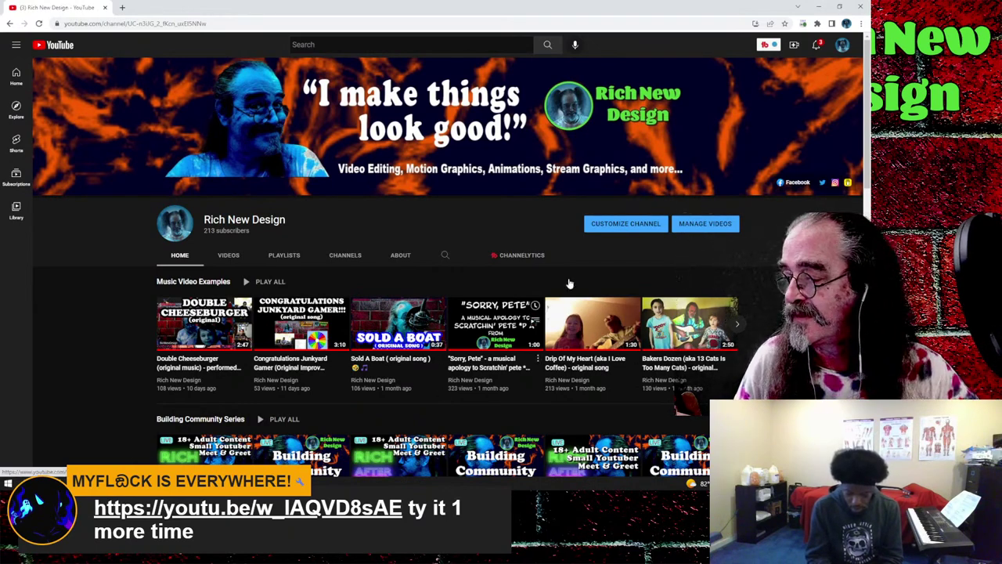
left_click(818, 7)
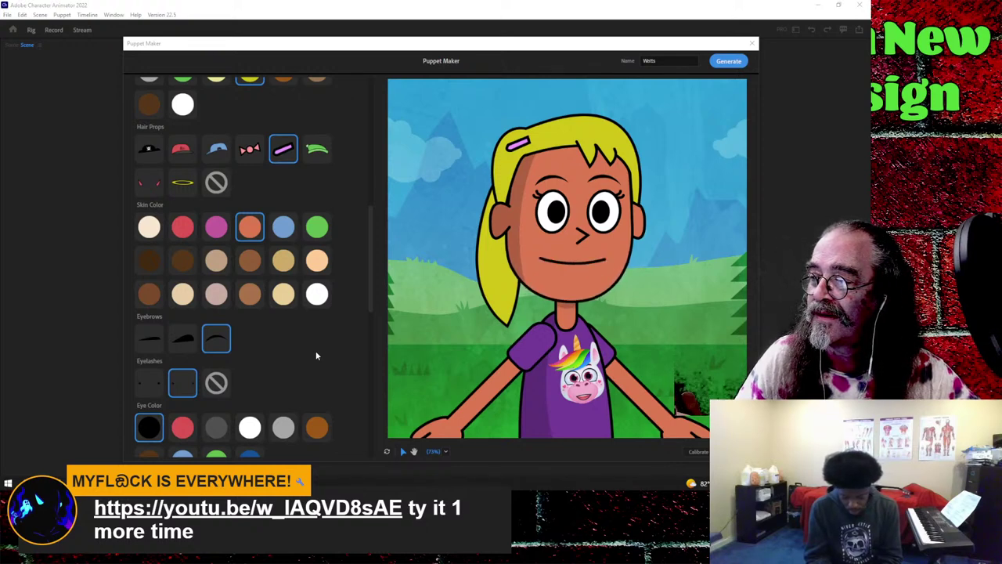
- Give the puppet the straight, angular nose, the first of the nose options
scroll(316, 356, "down", 3)
scroll(316, 356, "down", 3)
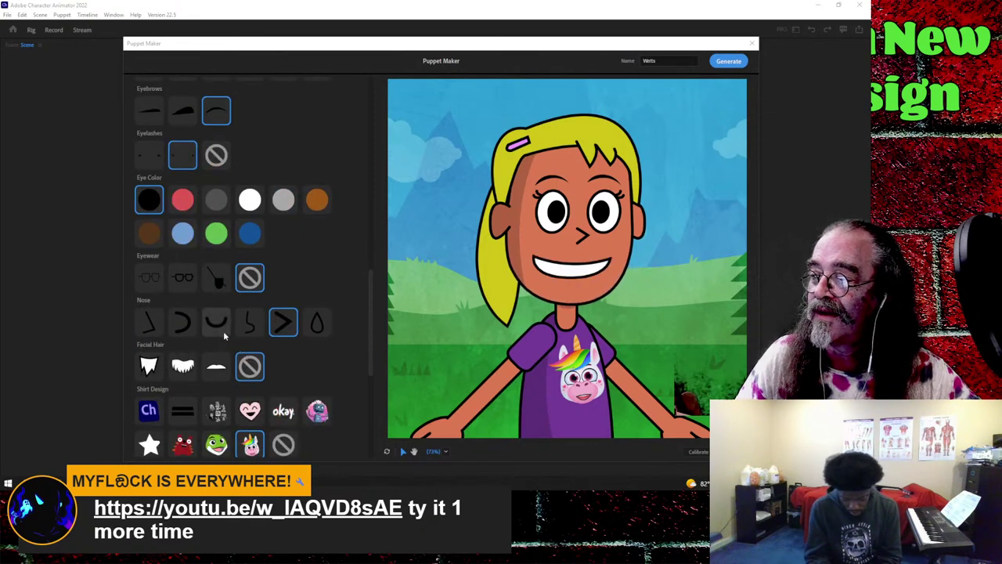
left_click(153, 336)
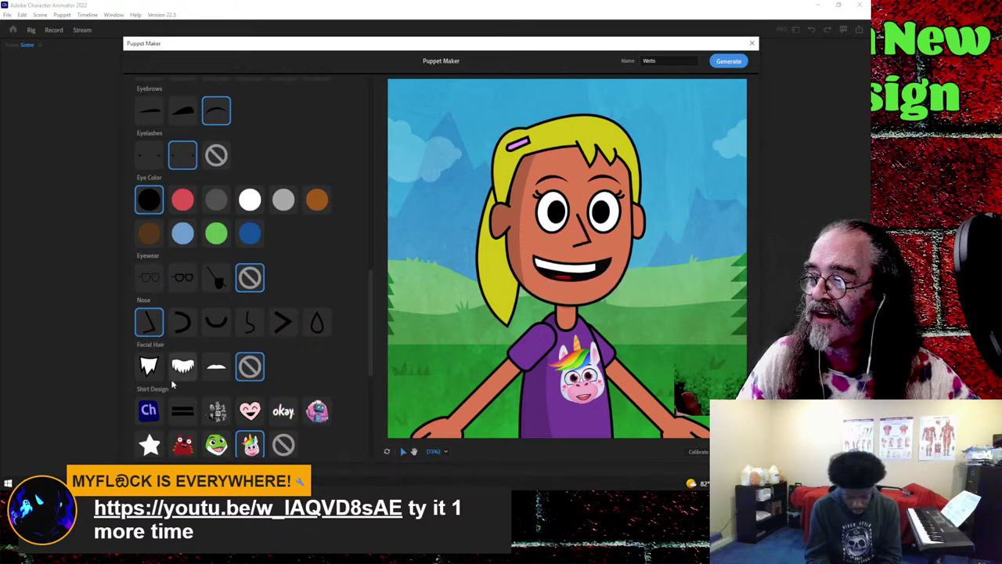
- Give the puppet a green shirt with the star design and generate it
scroll(172, 417, "down", 3)
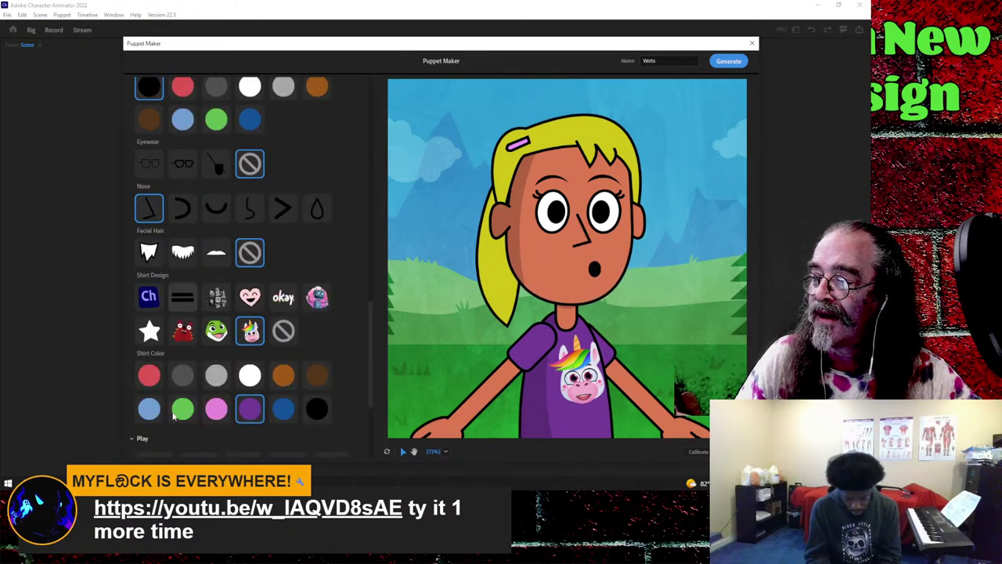
left_click(149, 331)
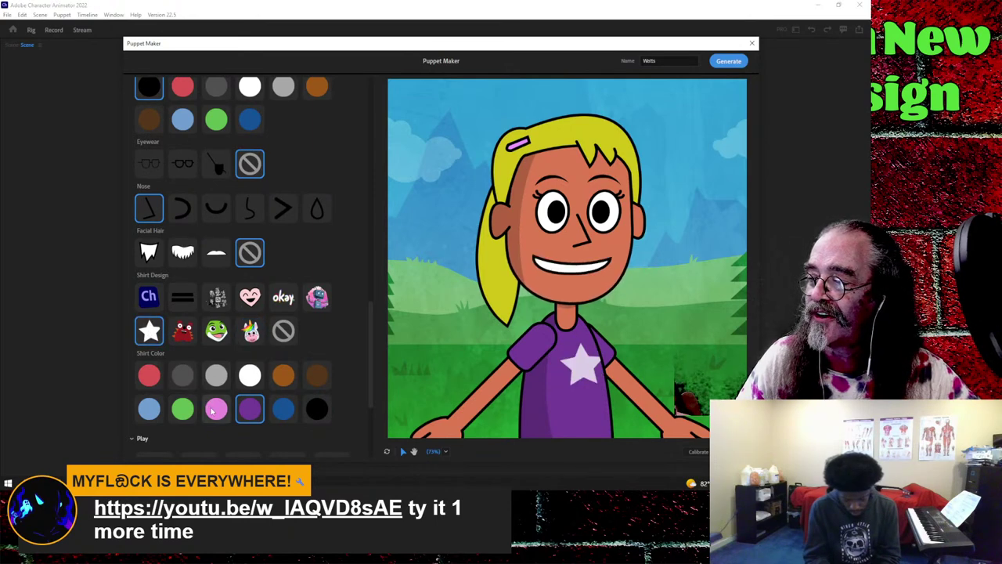
left_click(188, 417)
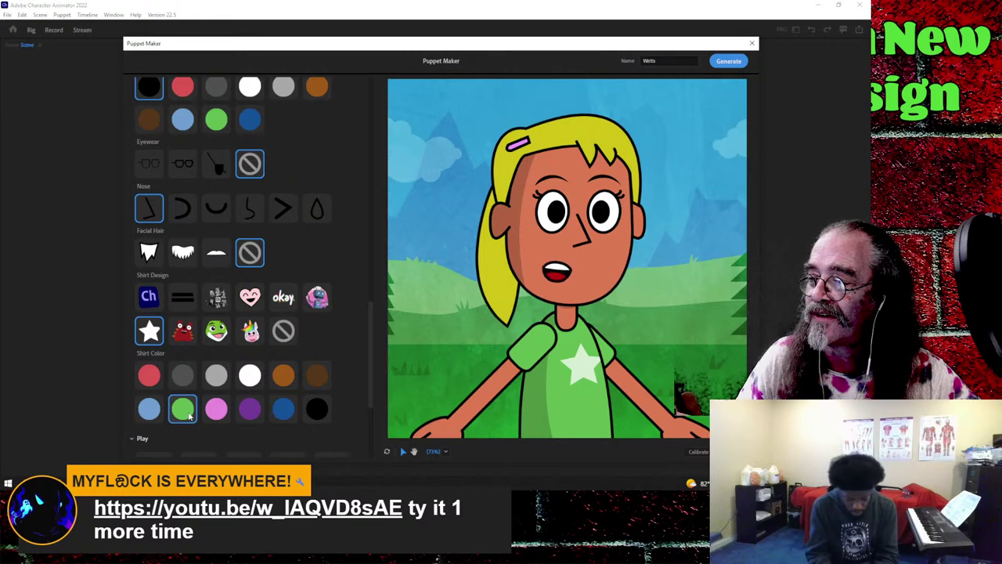
scroll(345, 386, "down", 3)
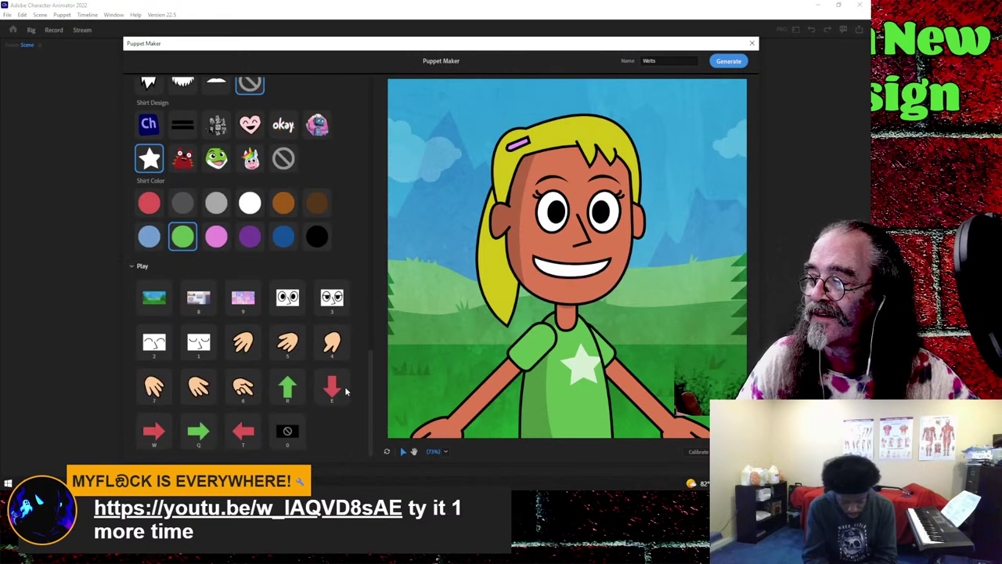
left_click(728, 62)
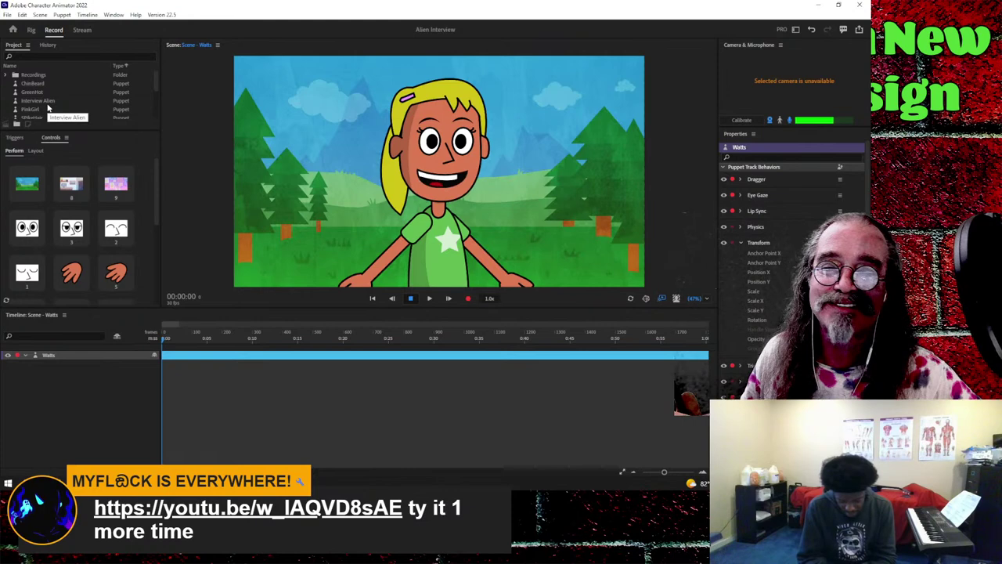
- Rename the newly generated puppet in the project as "GreenShirt"
scroll(47, 108, "down", 1)
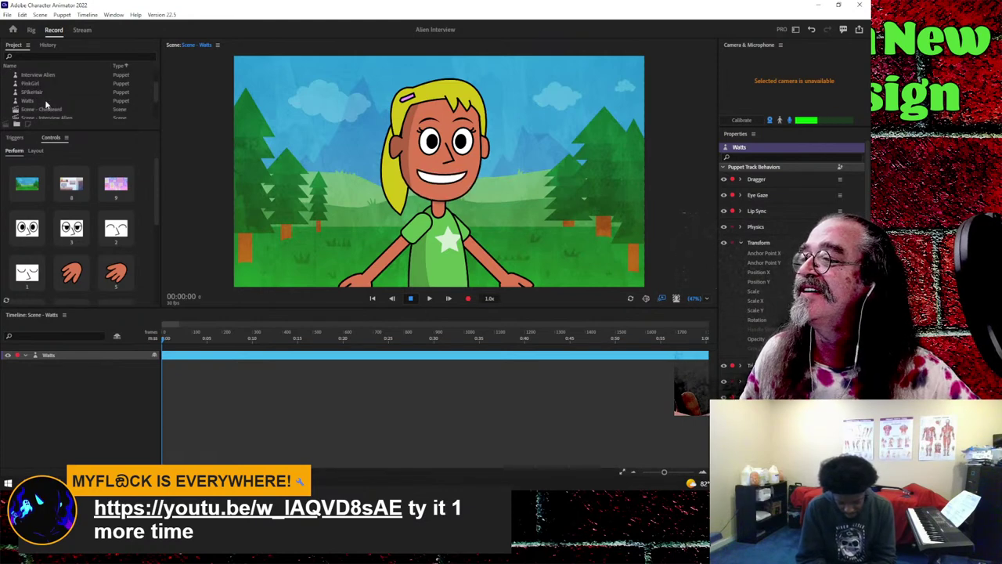
left_click(32, 102)
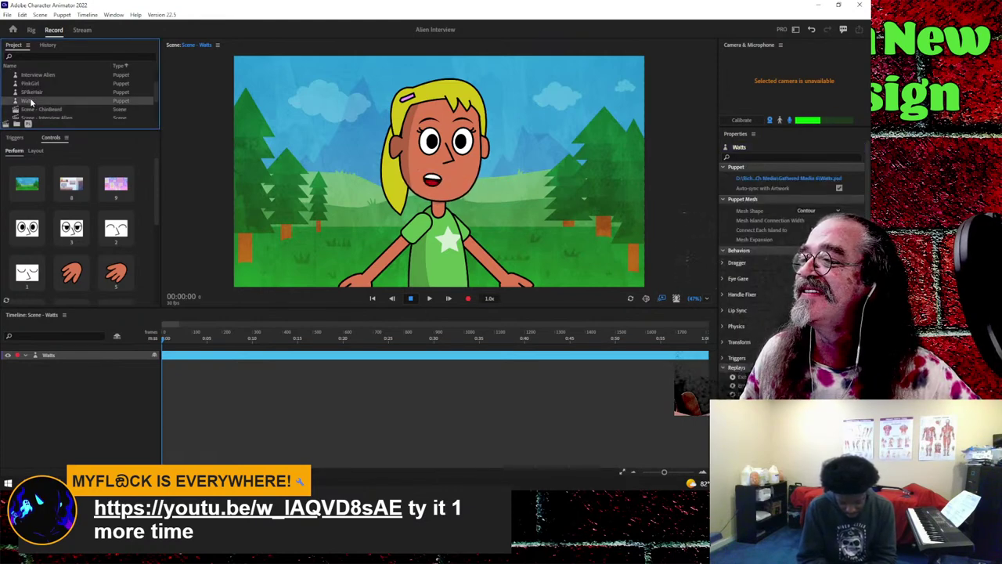
right_click(32, 101)
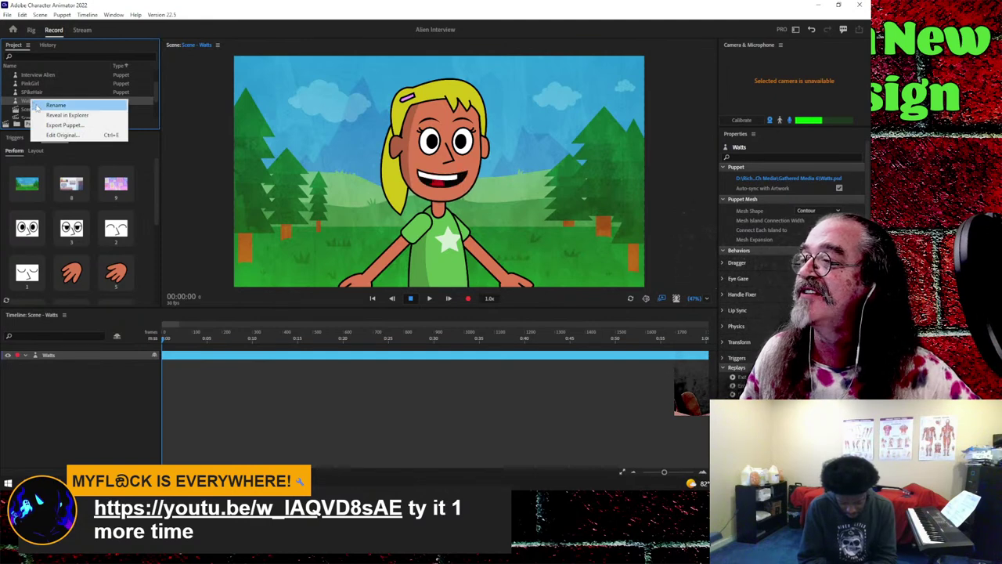
left_click(46, 105)
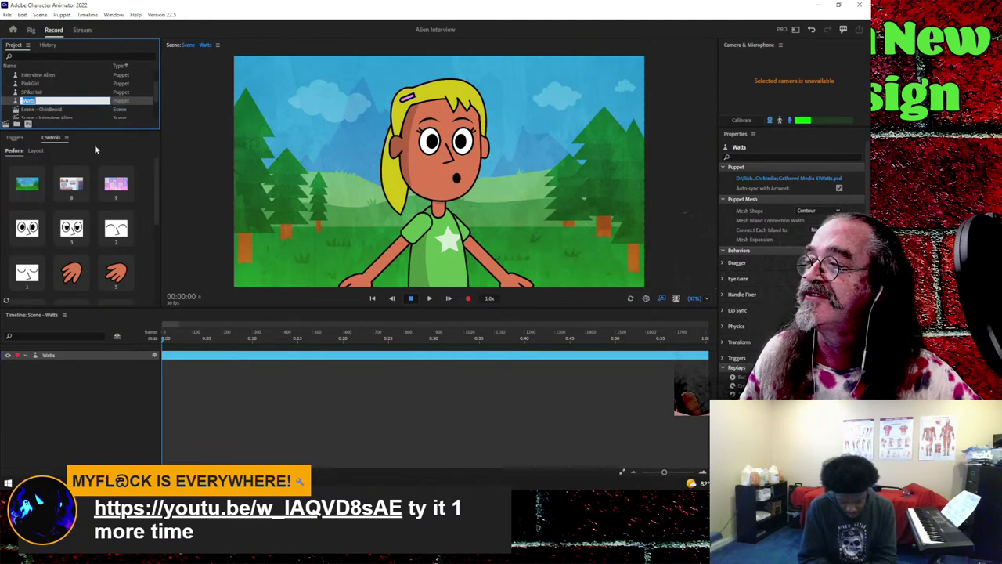
type("Girl")
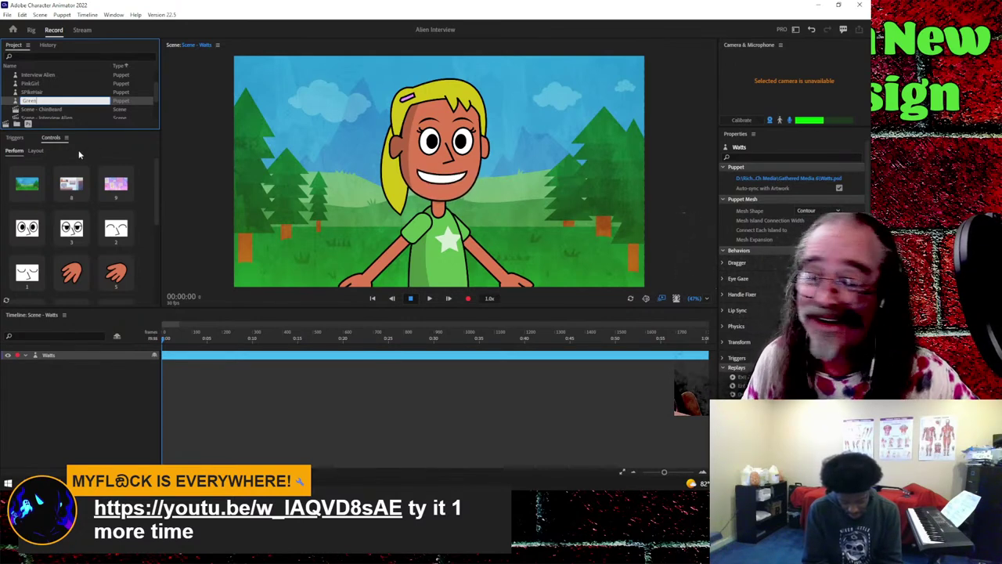
key("BackSpace")
key("BackSpace")
key("BackSpace")
type("iffin")
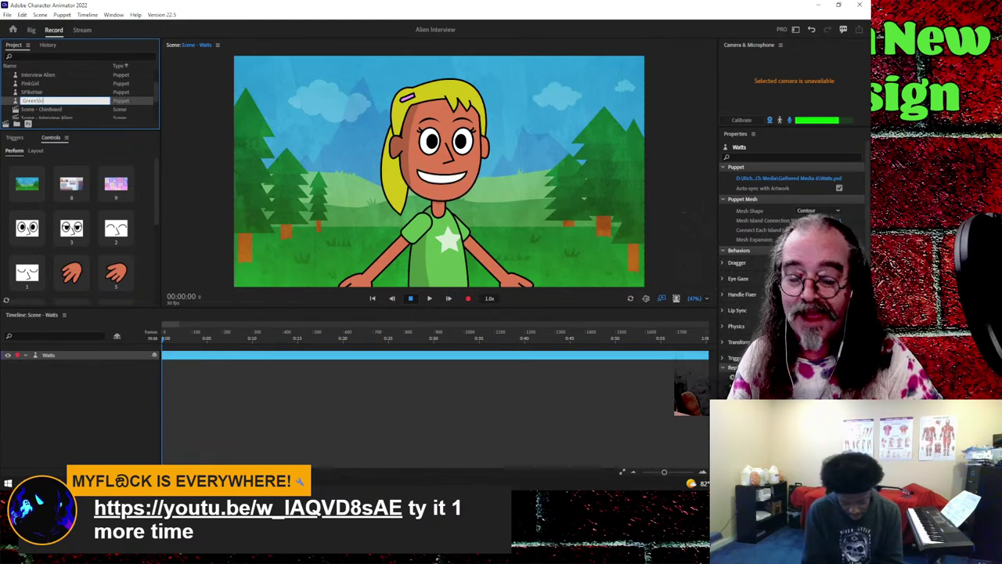
key("Return")
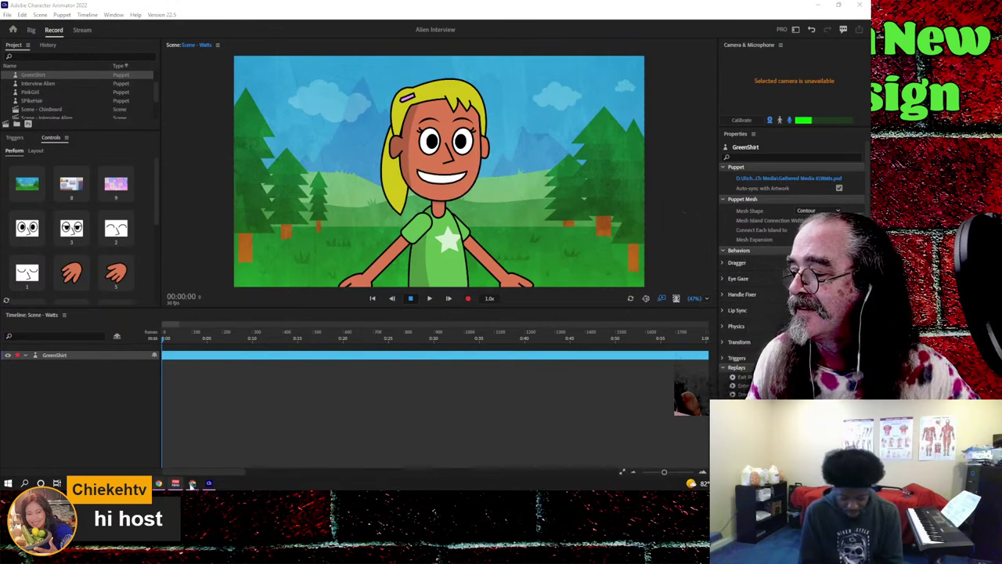
mouse_move(193, 485)
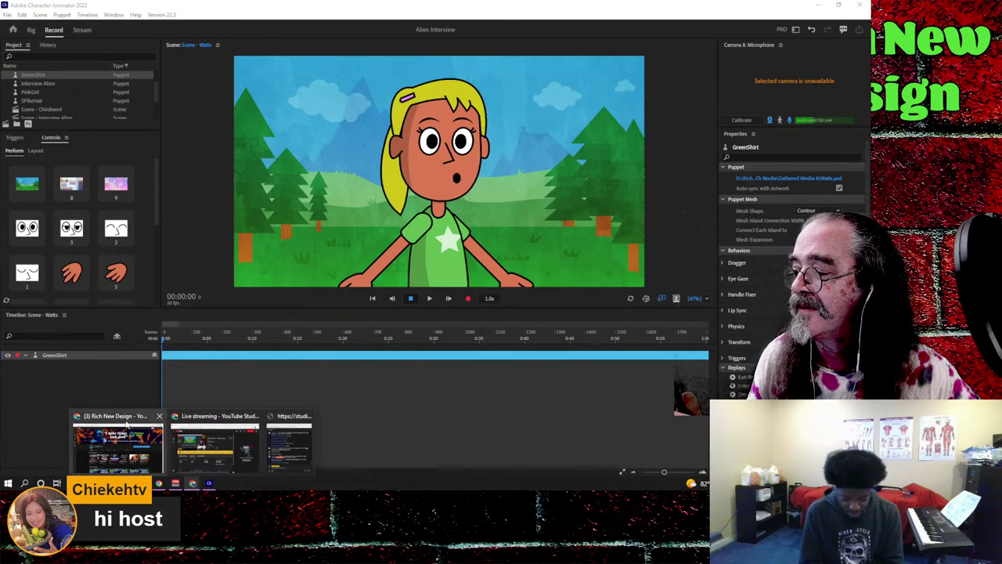
left_click(119, 442)
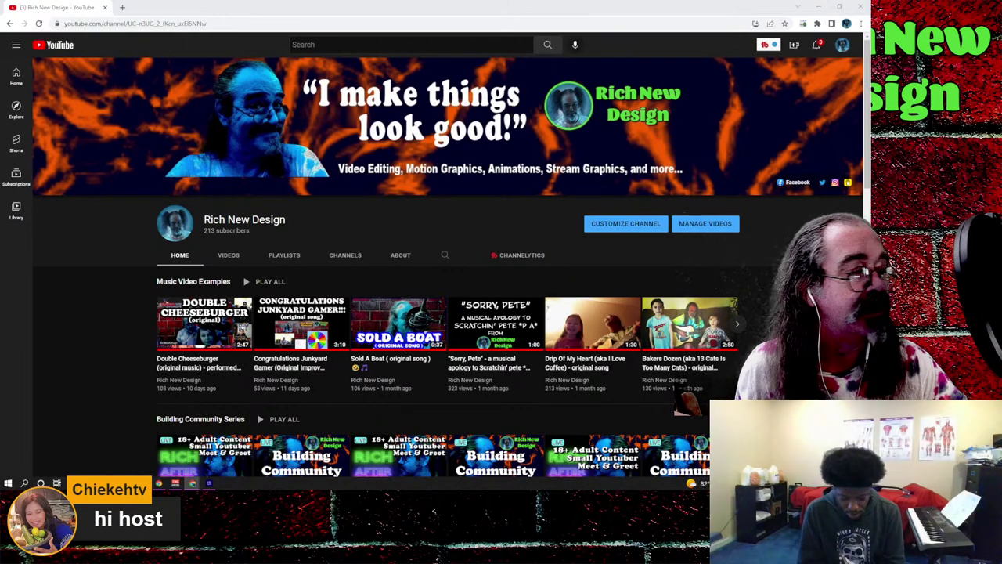
left_click(122, 8)
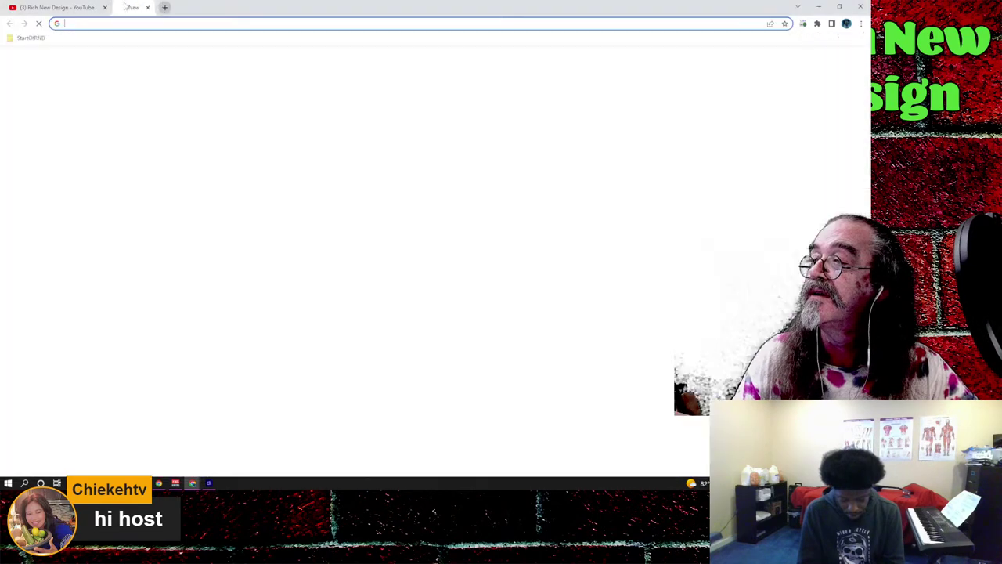
left_click(149, 23)
type("https://studio.youtube.com/watch?v=96Q04bdSAjk")
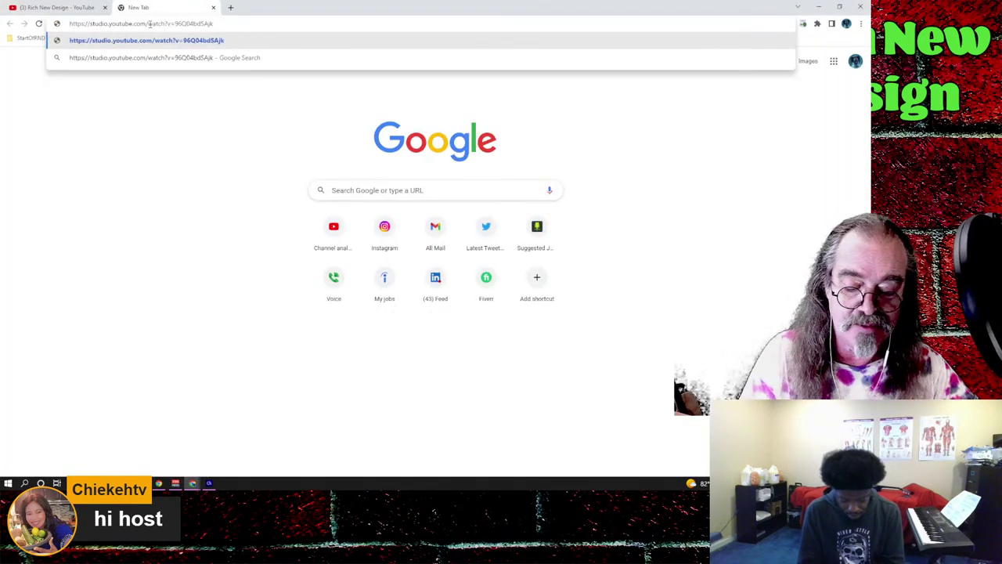
key("Return")
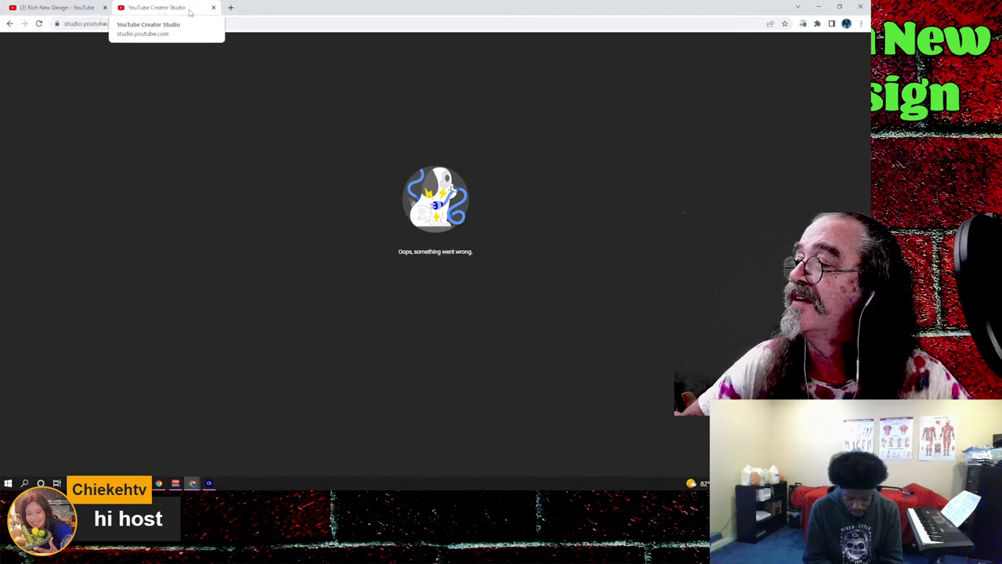
left_click(214, 8)
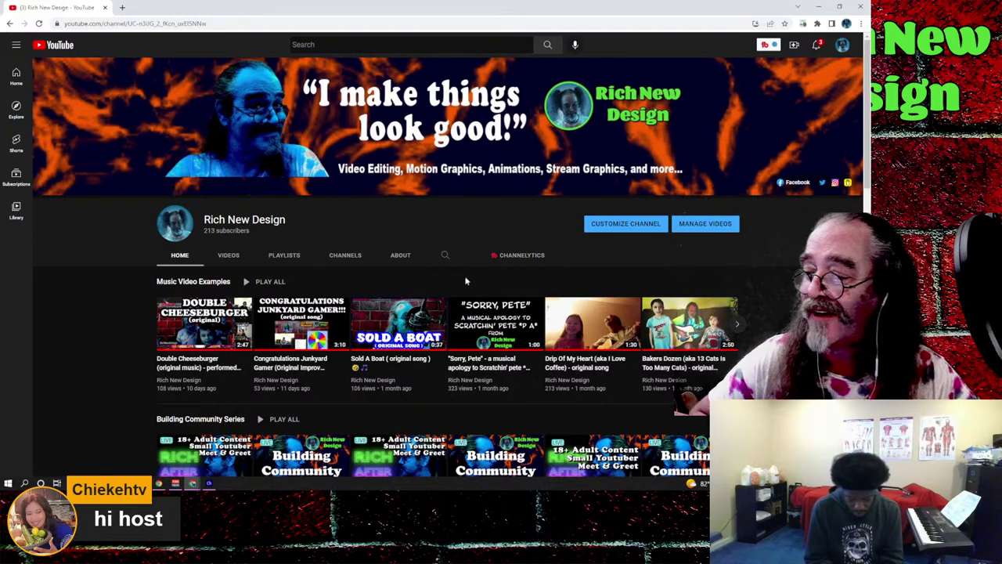
left_click(210, 484)
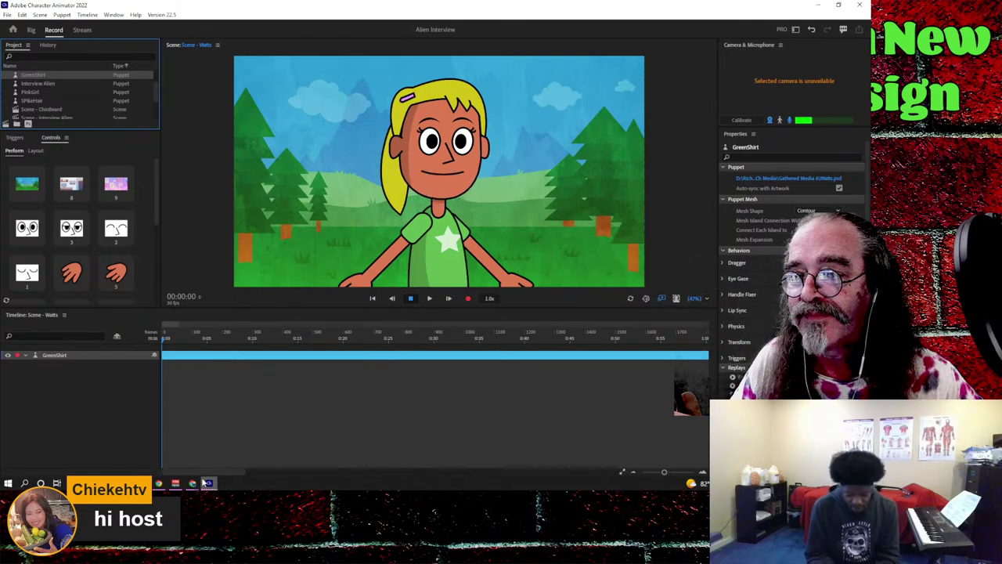
mouse_move(201, 481)
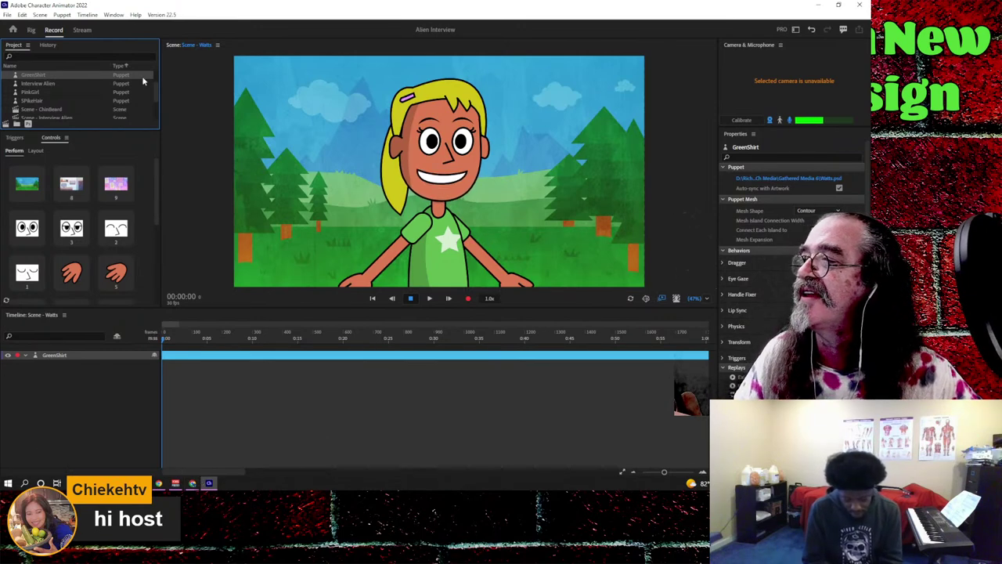
- Reopen Puppet Maker from the home screen and give the puppet the short hair style, second of the options, in red
left_click(12, 29)
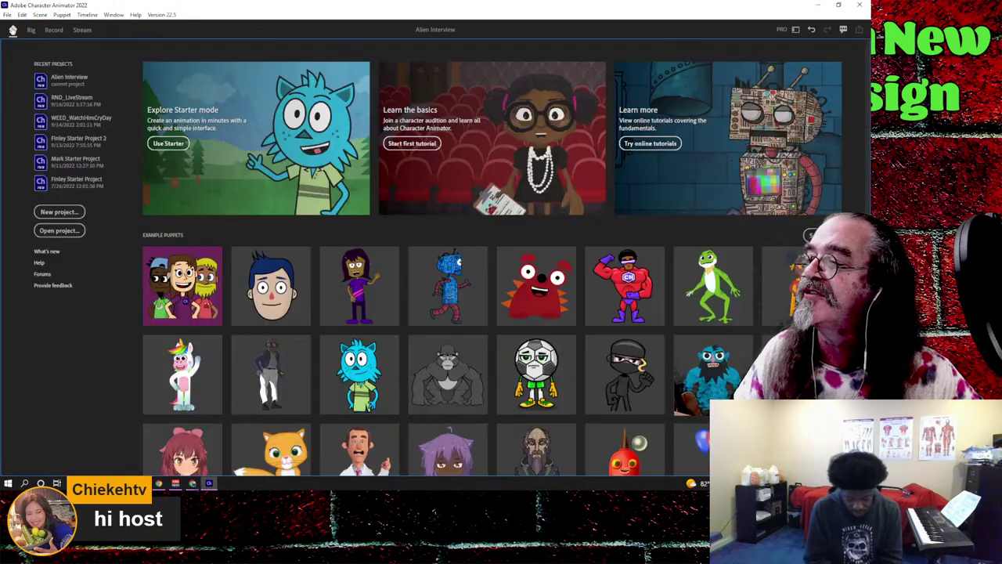
left_click(191, 286)
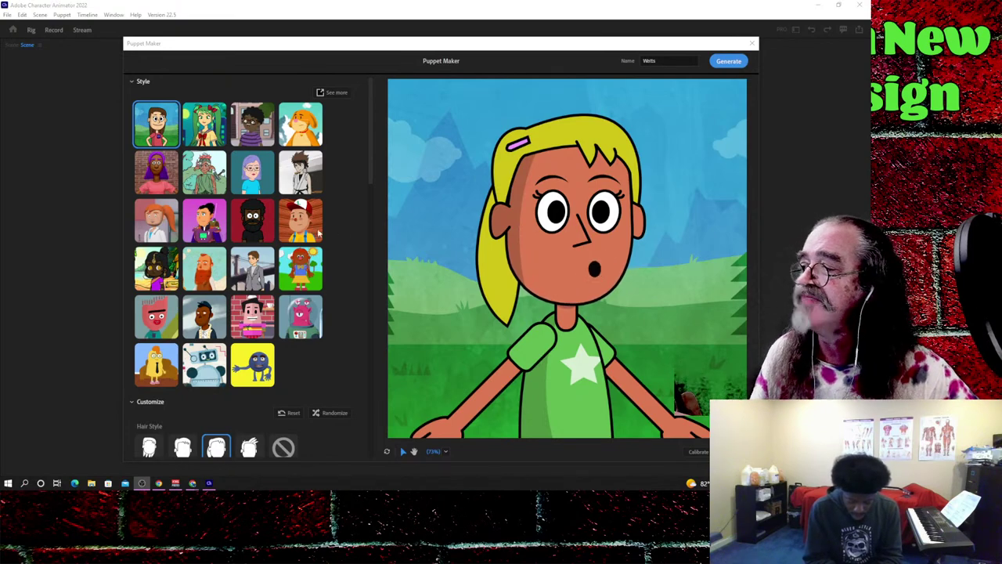
scroll(352, 322, "down", 3)
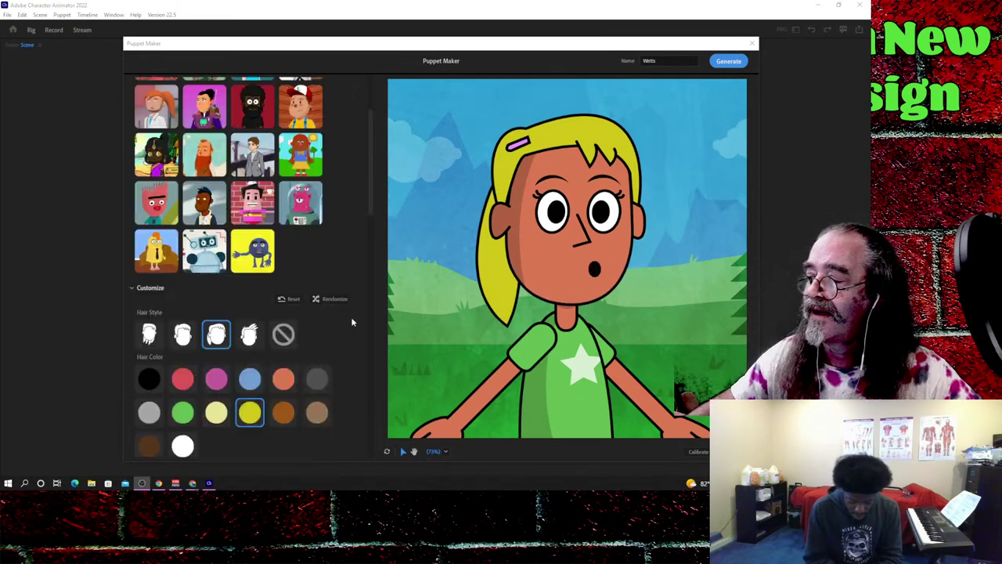
scroll(352, 322, "down", 3)
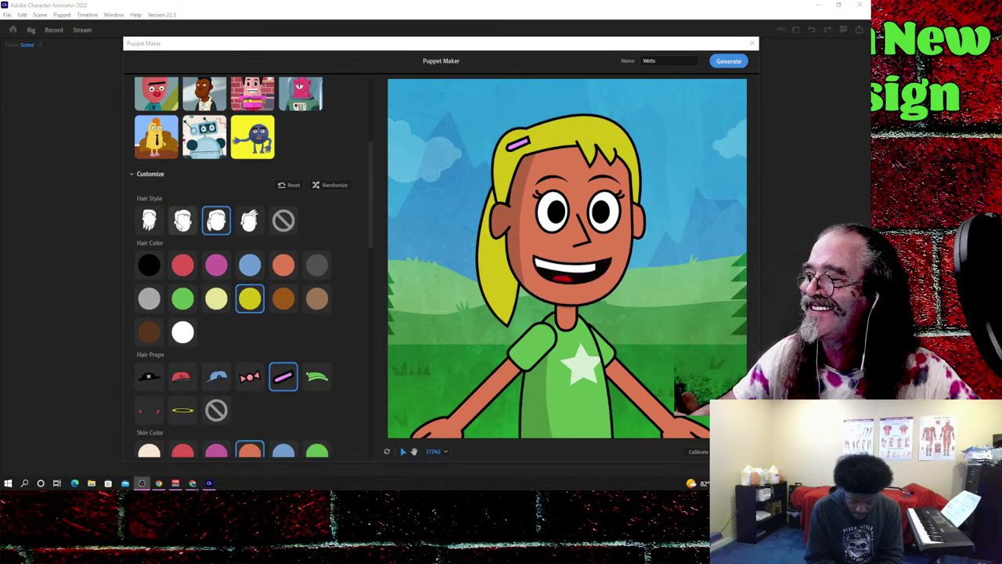
left_click(182, 220)
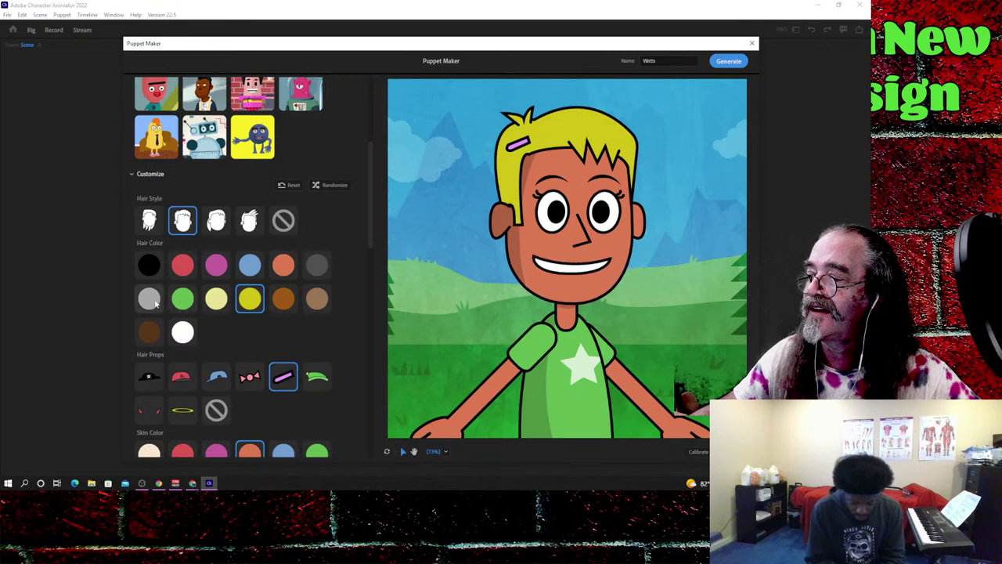
left_click(182, 268)
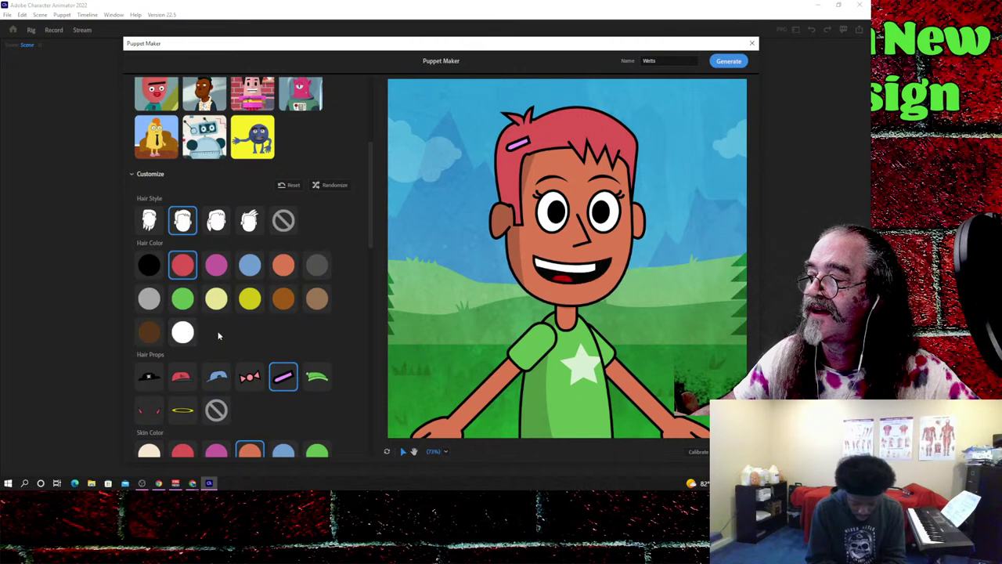
- Remove the puppet's hair clip and set its skin to the medium brown that starts the last row of skin colors
scroll(218, 335, "down", 2)
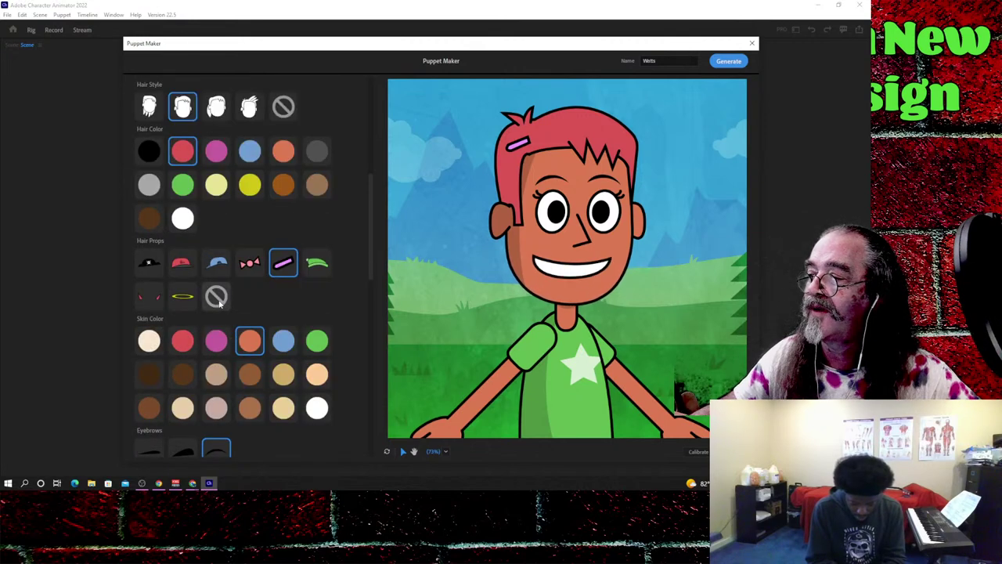
left_click(219, 302)
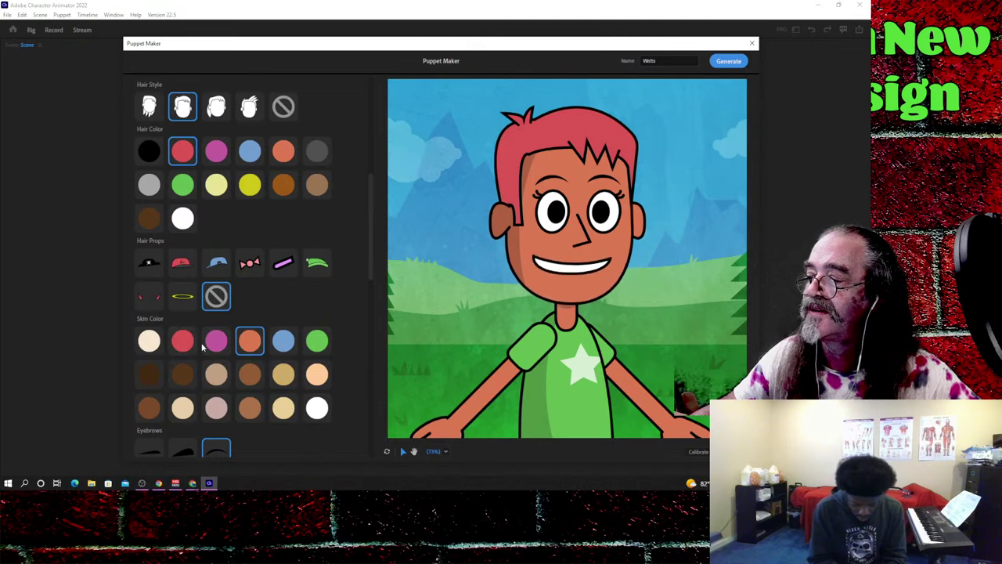
left_click(149, 406)
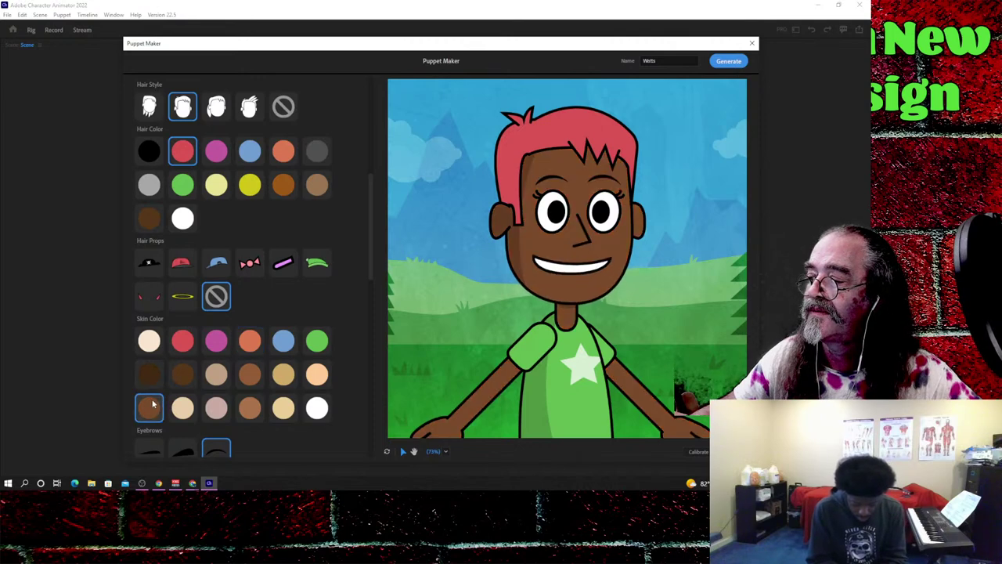
- Give the puppet the thick eyebrows, no eyelashes, and the sideways-curved nose, the second of the nose options
scroll(337, 366, "down", 2)
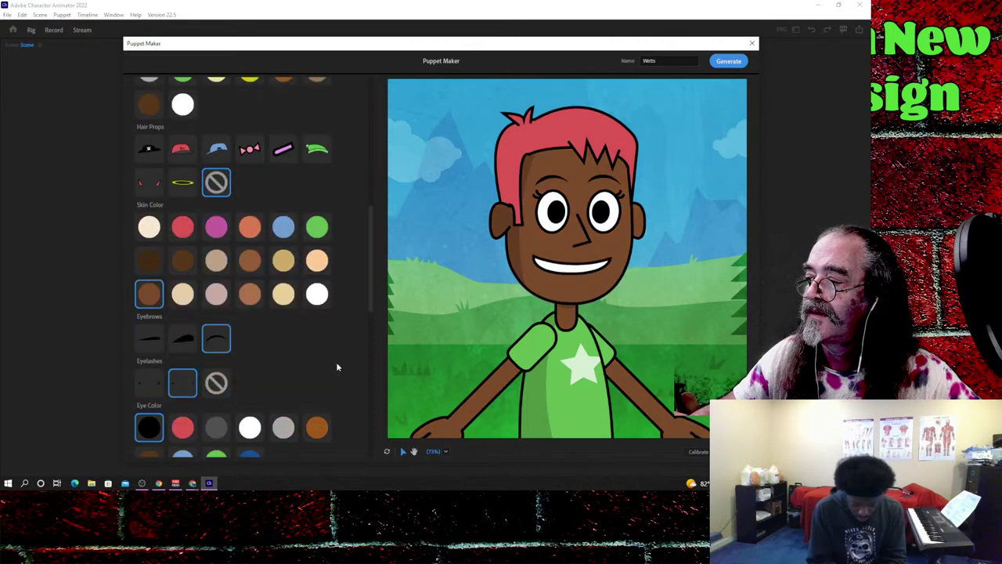
left_click(183, 338)
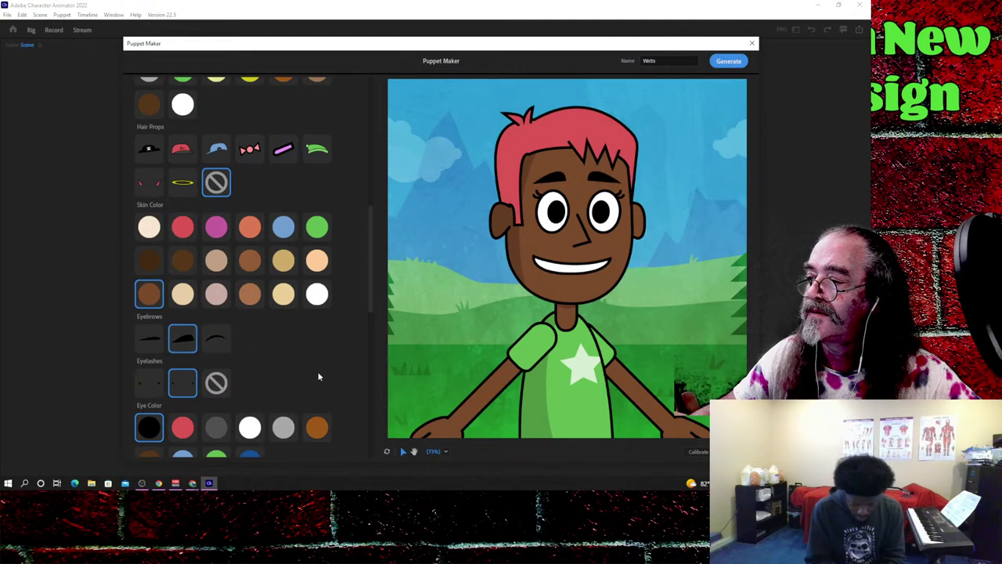
left_click(215, 382)
scroll(323, 367, "down", 2)
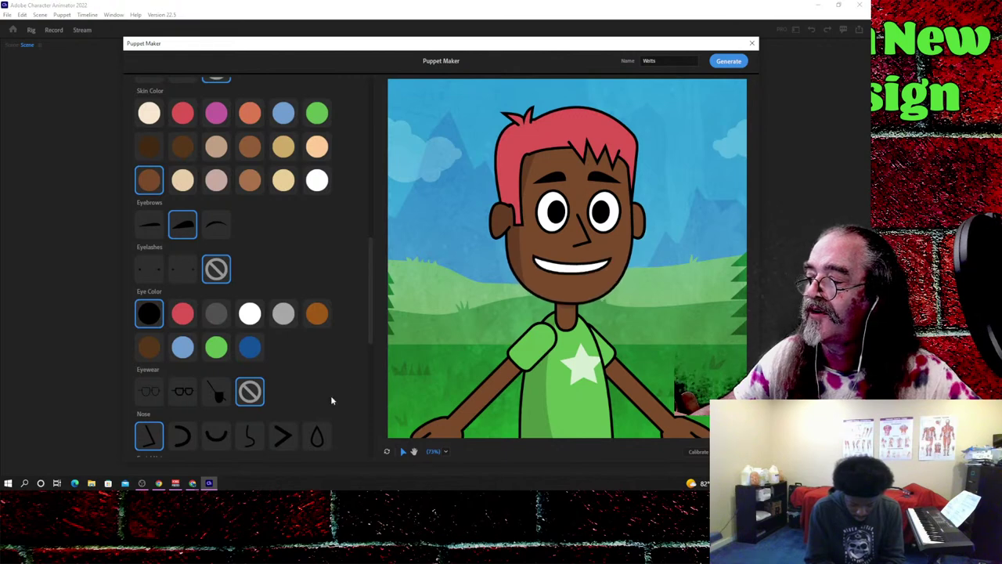
left_click(216, 436)
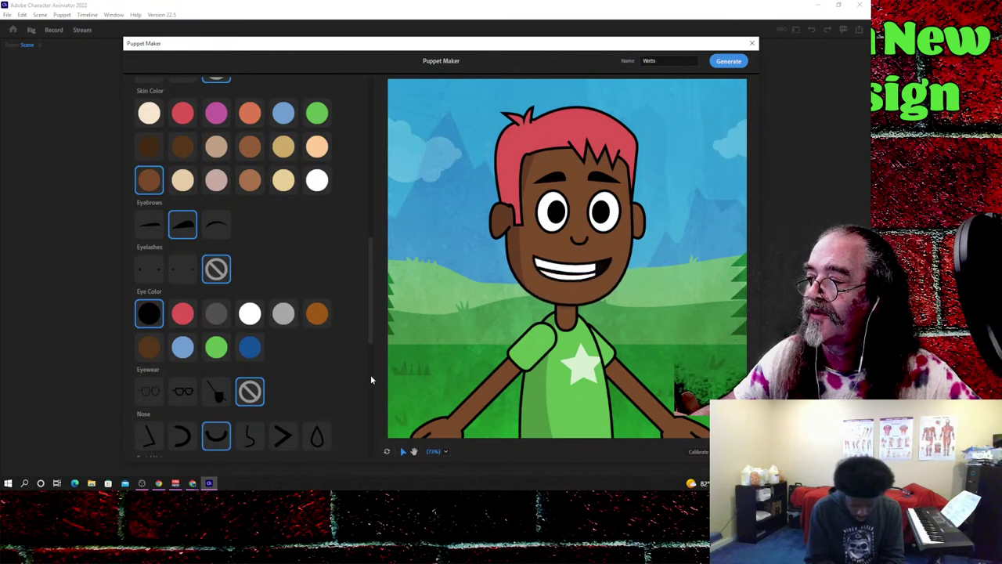
left_click(185, 439)
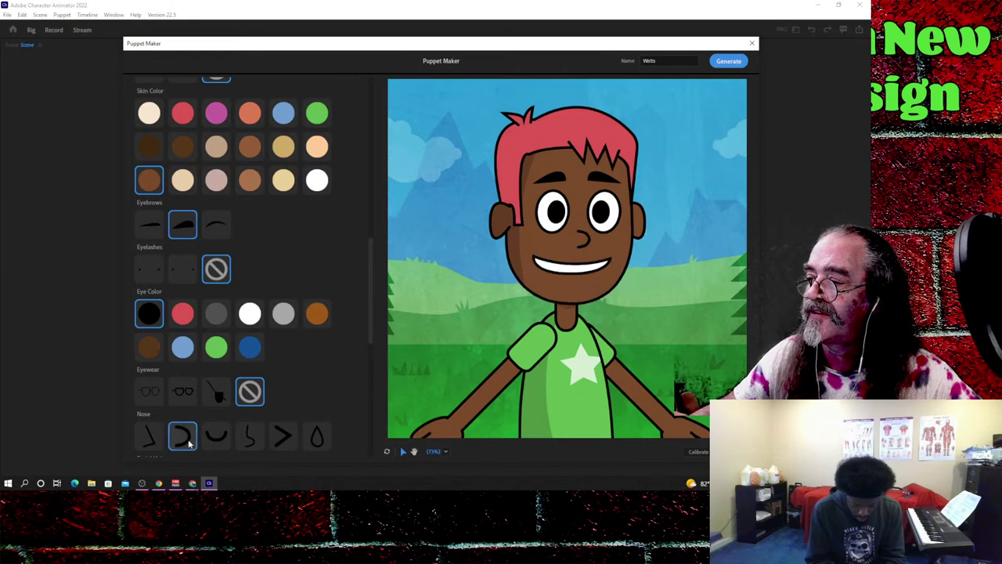
- Try the black-and-white character collage on the shirt, and settle on no shirt design
scroll(204, 376, "down", 3)
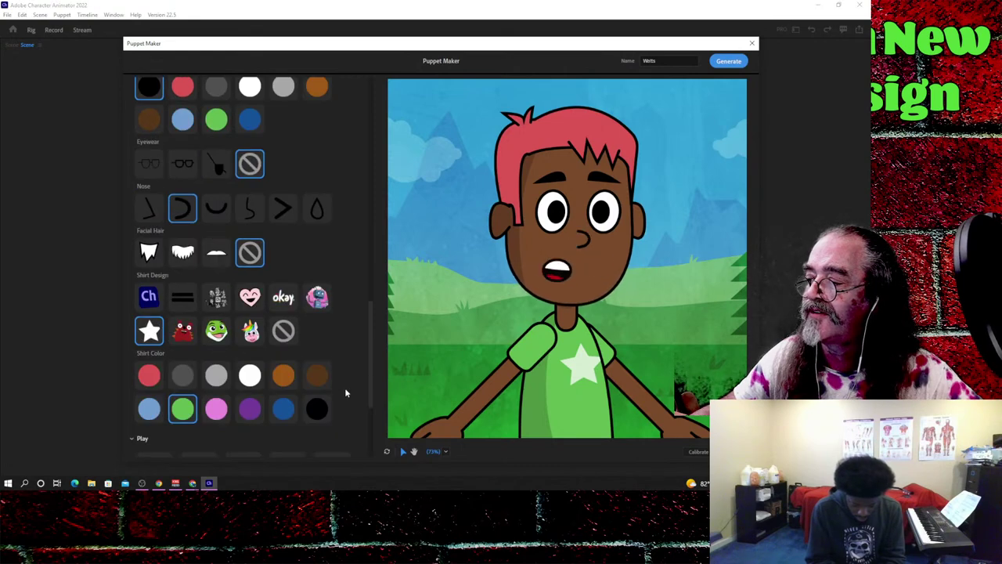
left_click(220, 305)
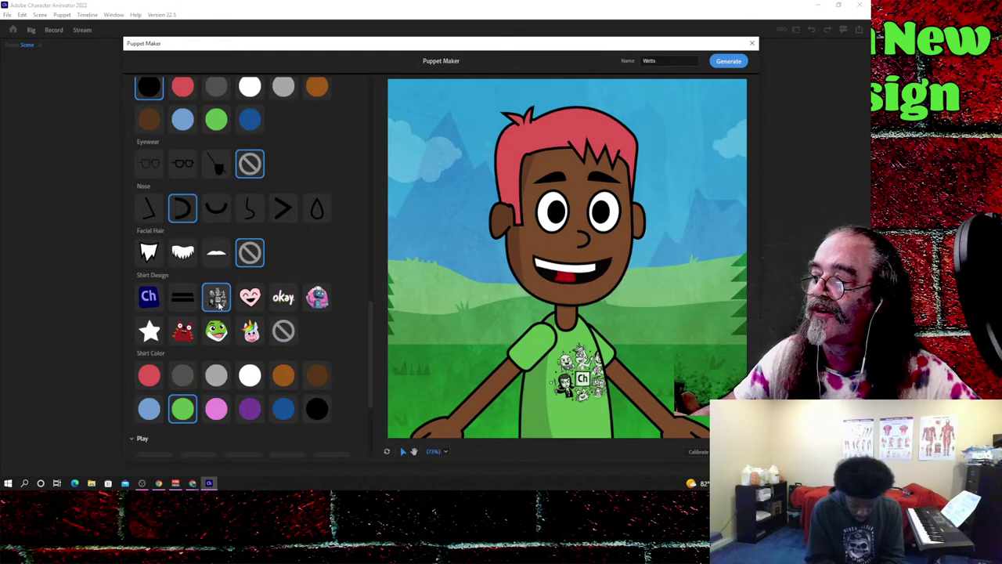
left_click(280, 333)
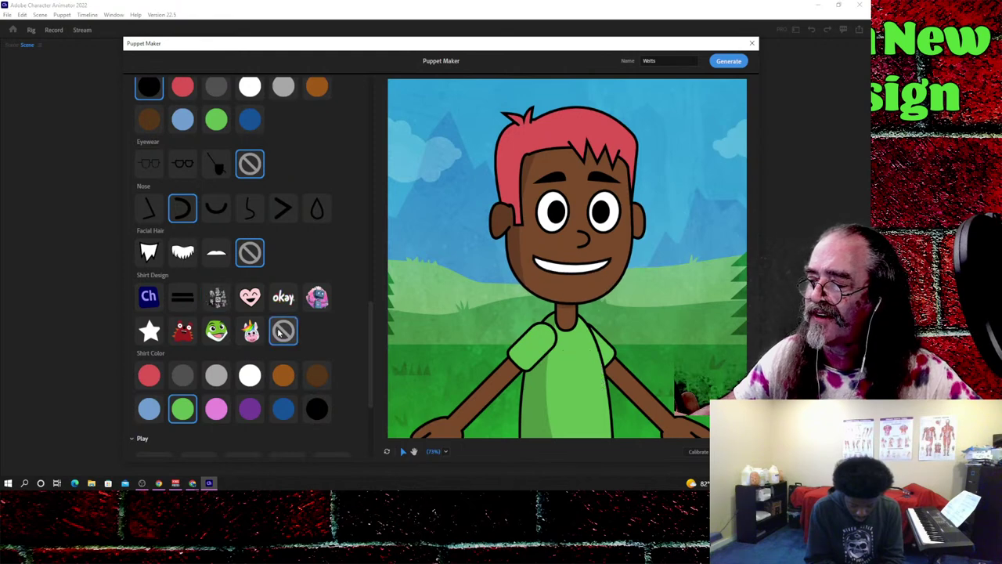
- Compare the light blue and dark blue shirt colors on the puppet and settle on dark blue
left_click(151, 408)
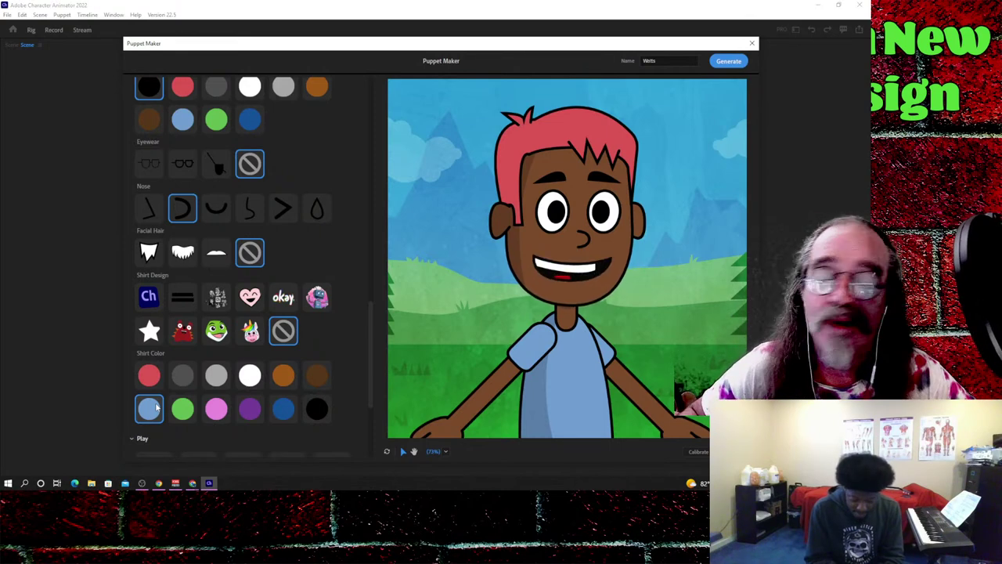
left_click(286, 417)
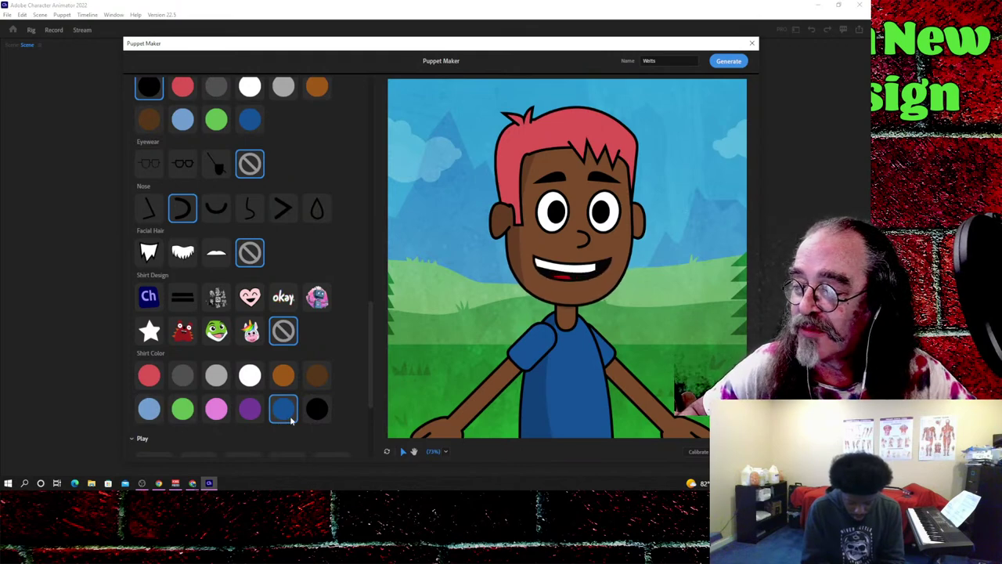
left_click(156, 415)
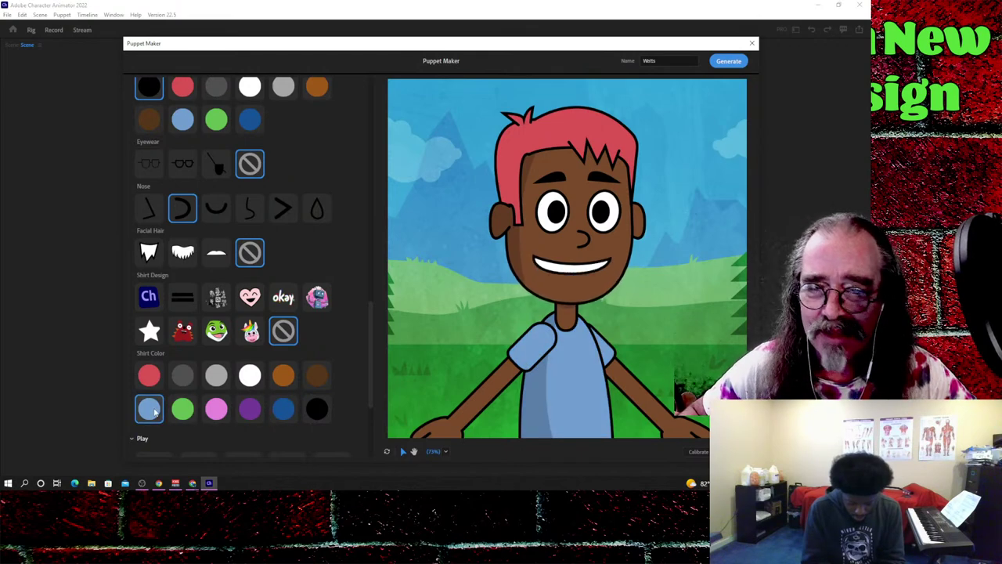
left_click(281, 415)
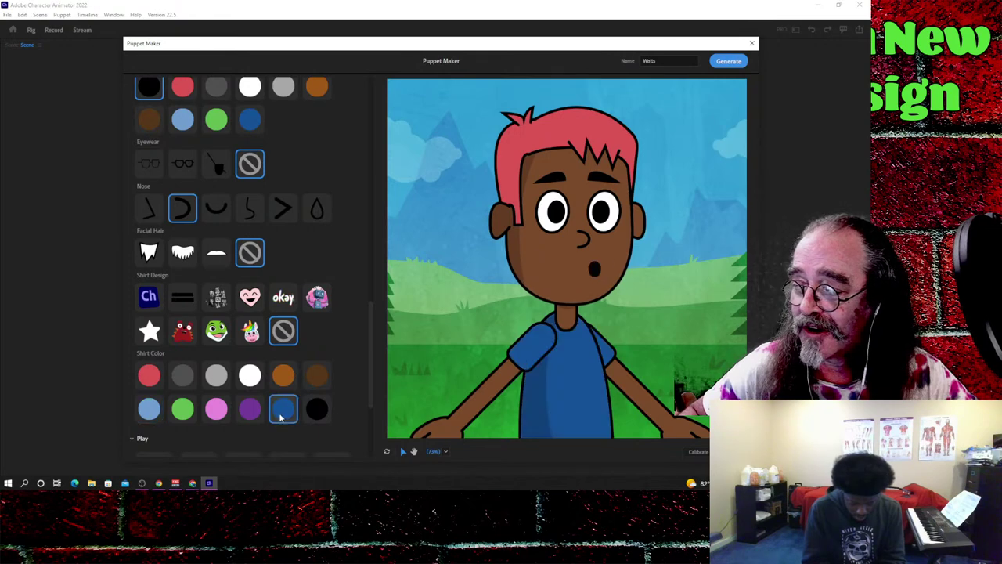
left_click(149, 418)
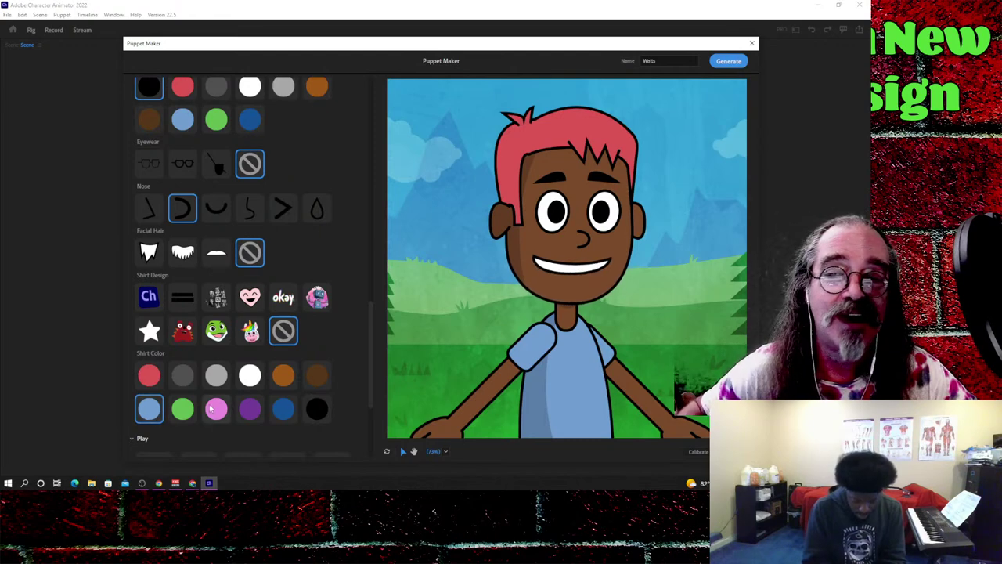
left_click(285, 413)
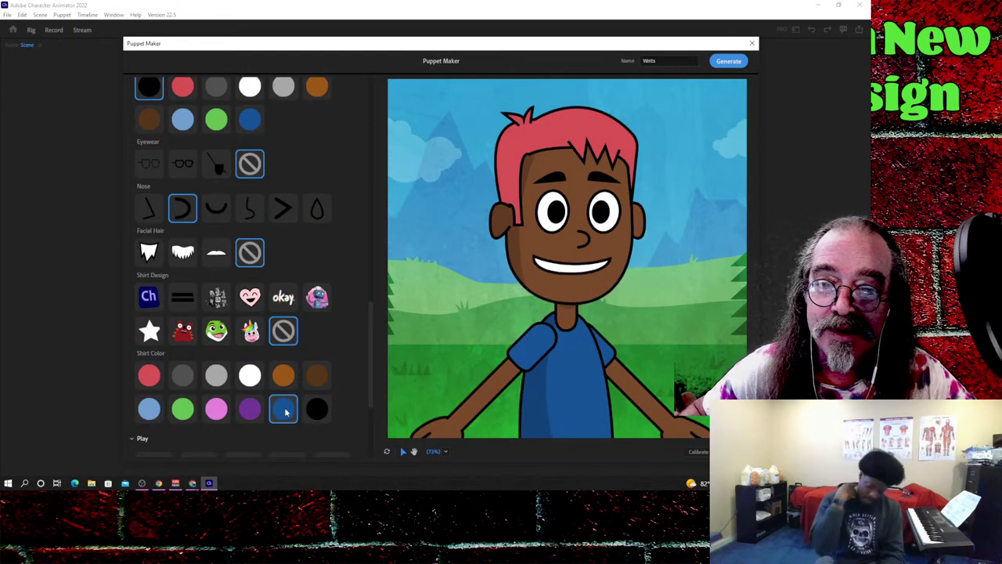
left_click(149, 409)
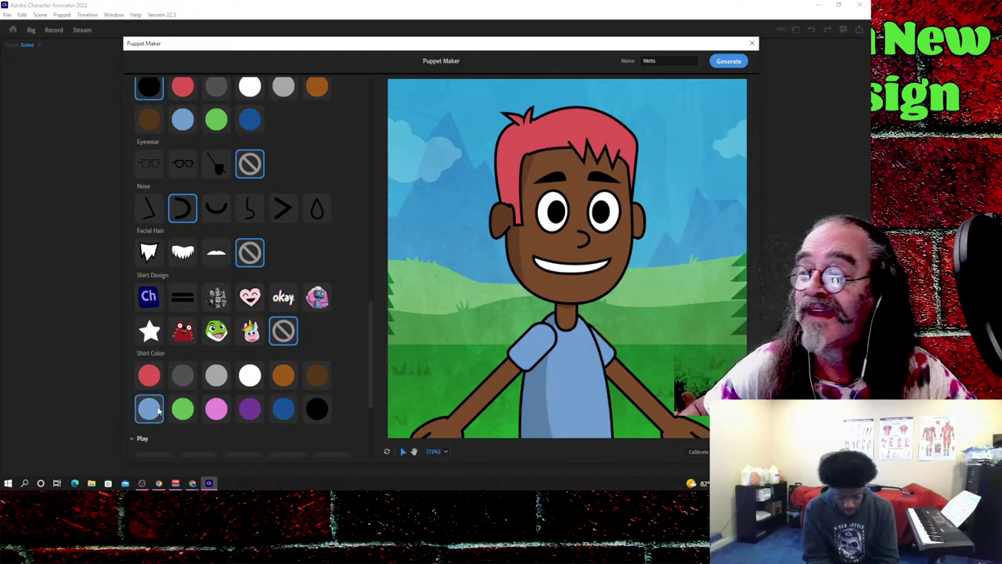
left_click(285, 410)
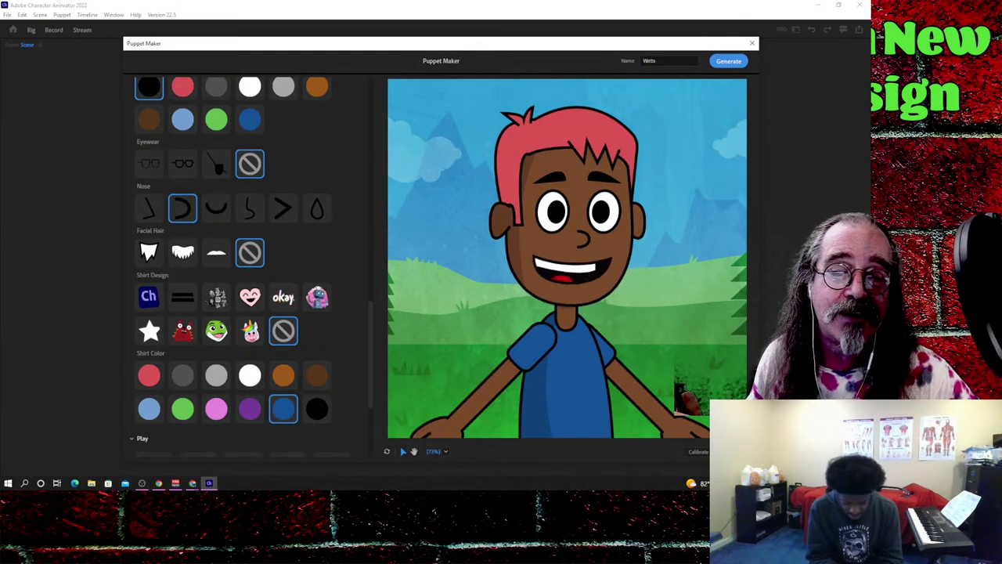
key("alt+Tab")
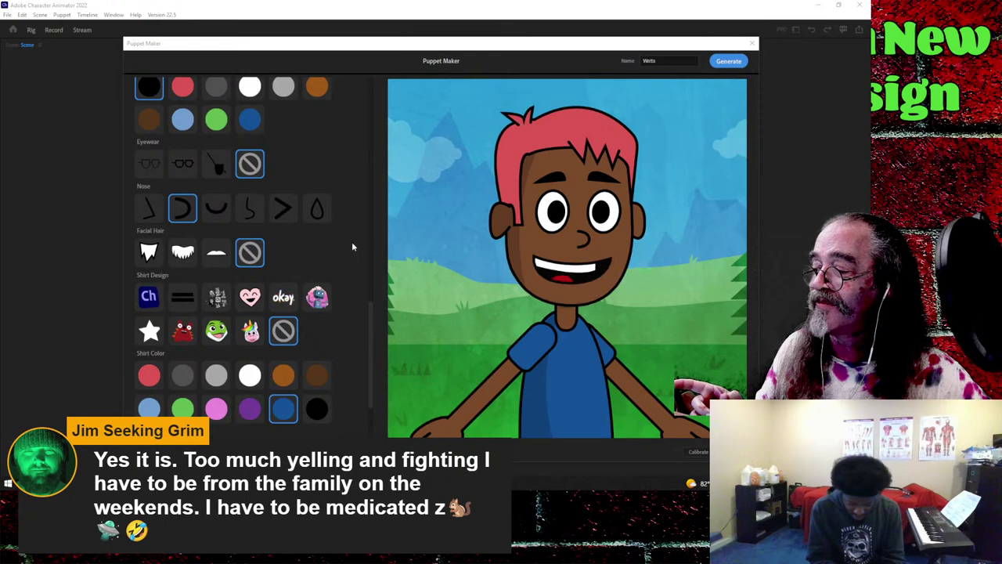
scroll(350, 245, "down", 3)
scroll(350, 245, "up", 6)
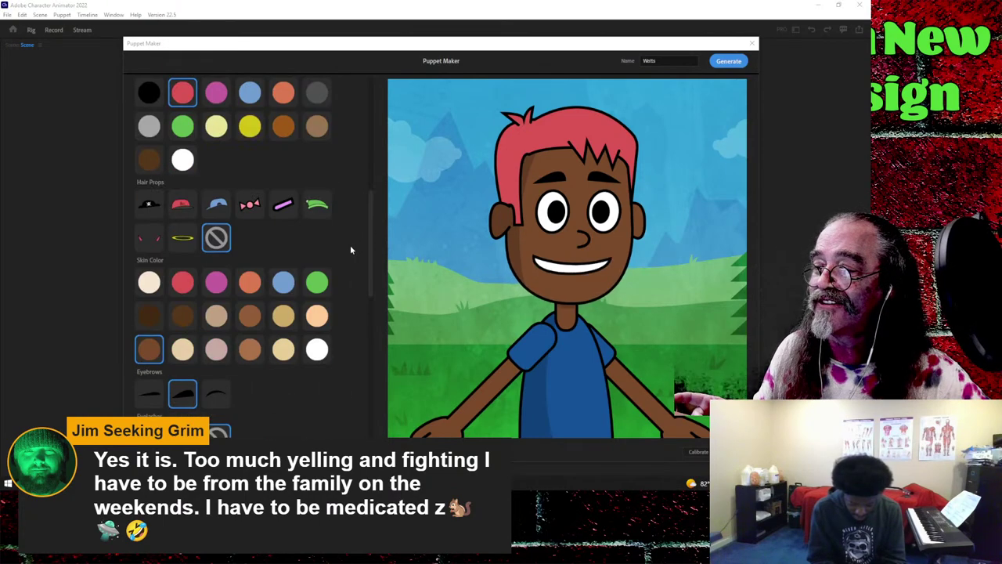
- Compare dark gray and yellow hair colors on the puppet, settle on dark gray, and generate the puppet
scroll(350, 245, "up", 5)
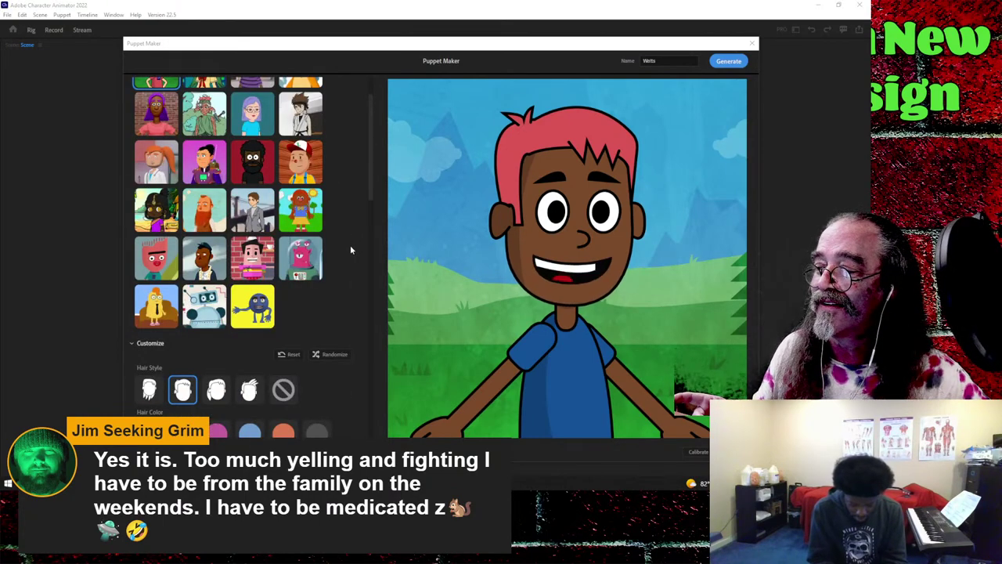
scroll(350, 245, "down", 3)
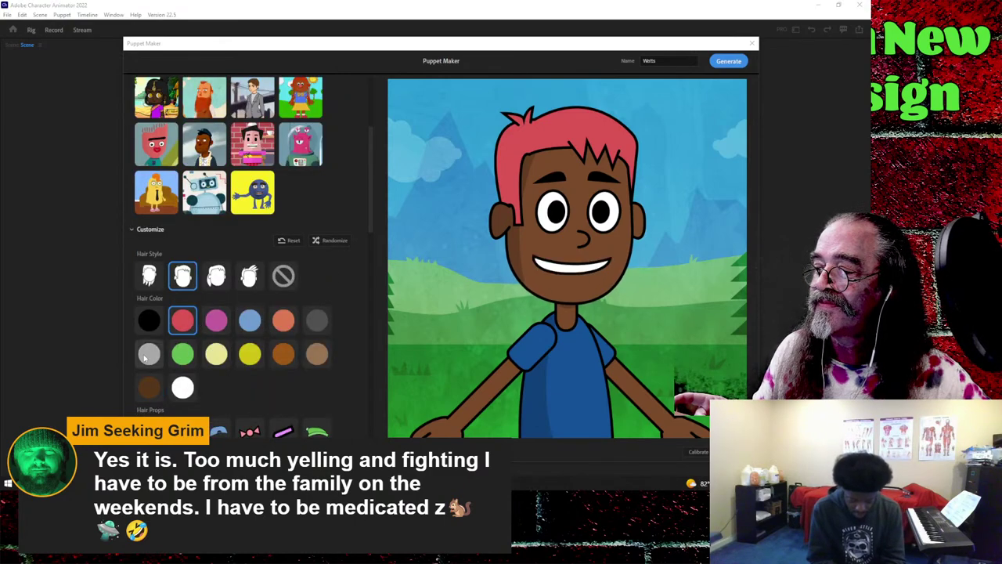
left_click(314, 356)
left_click(322, 329)
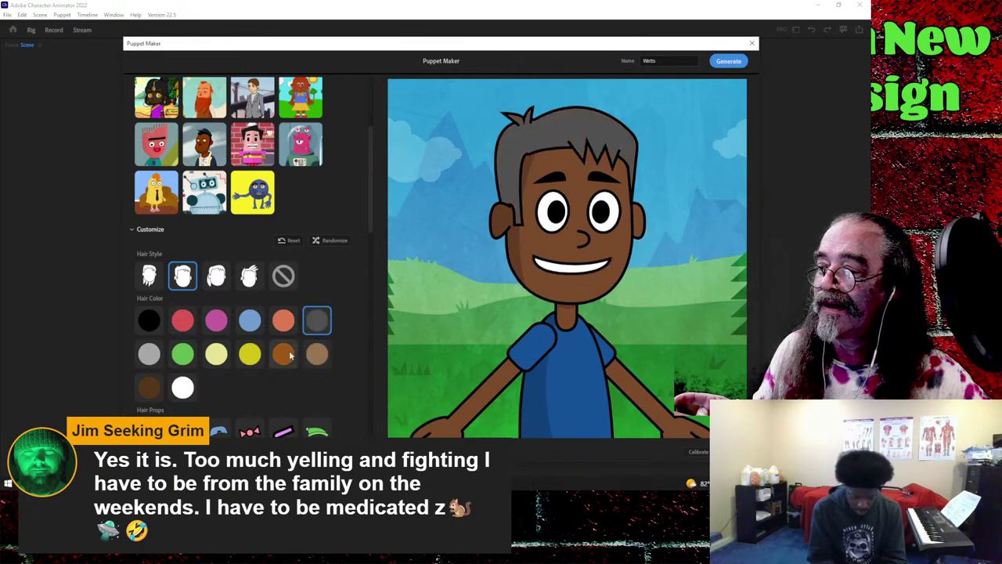
left_click(260, 359)
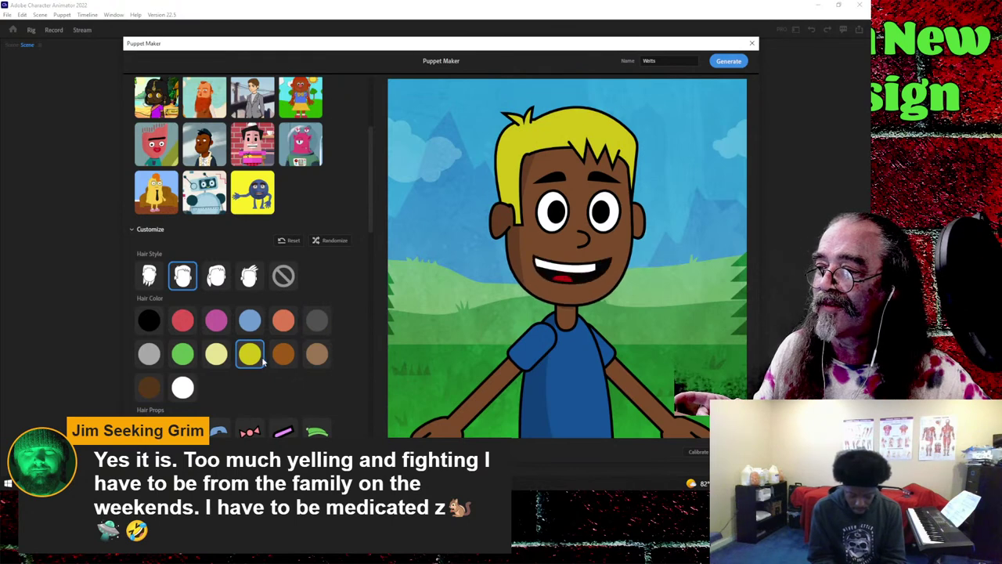
left_click(317, 328)
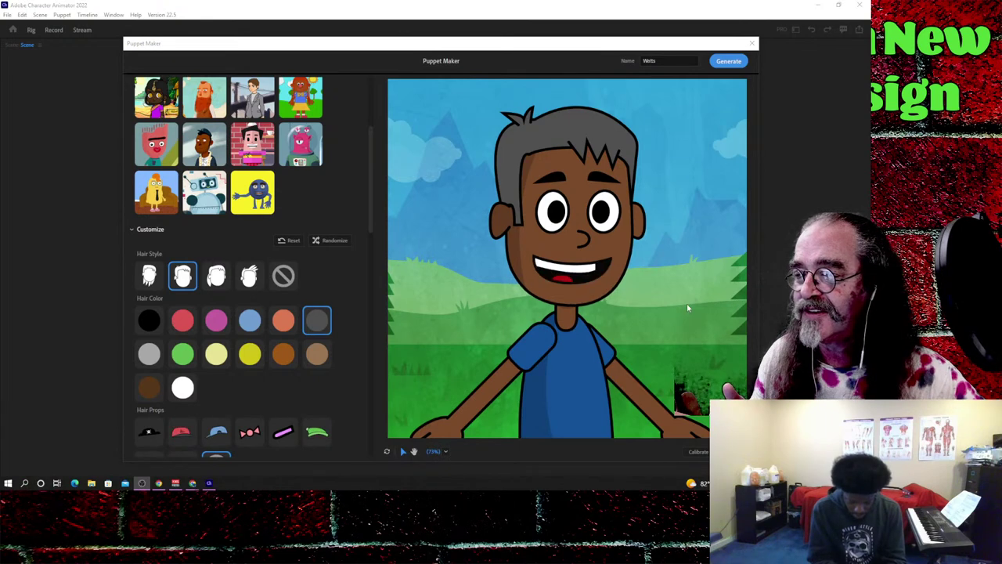
left_click(728, 63)
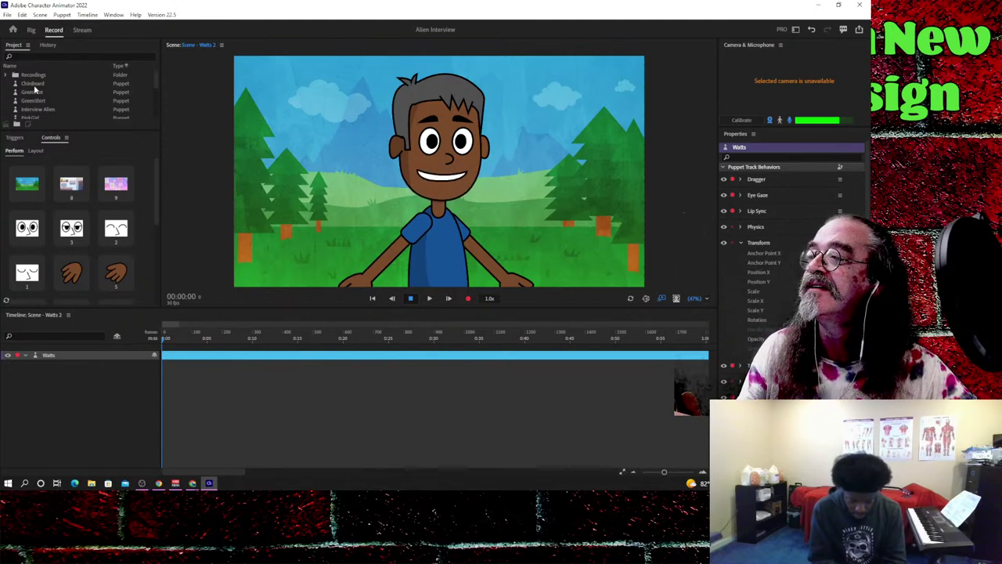
- Rename the newly generated Watts puppet in the project as GrayHear
scroll(36, 110, "down", 2)
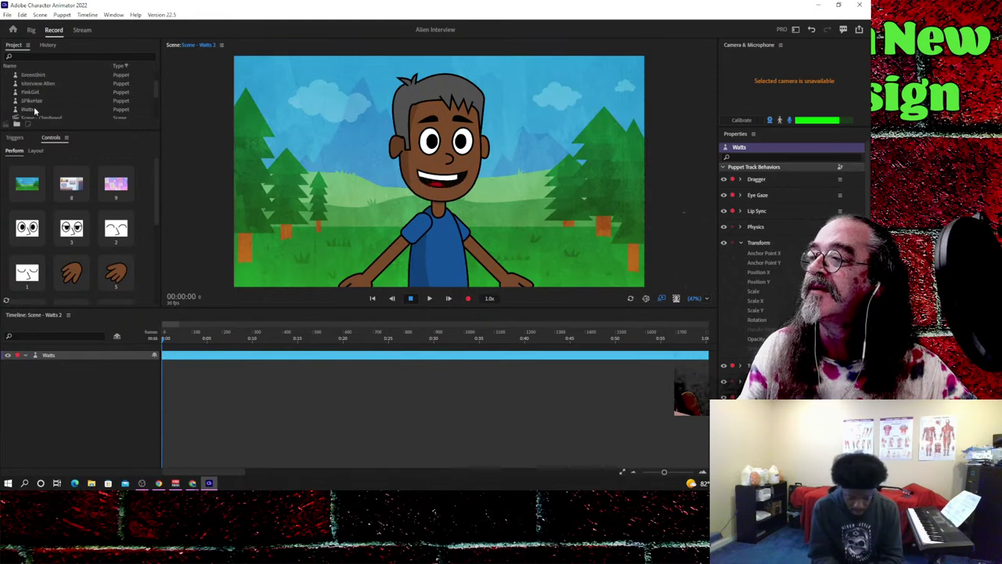
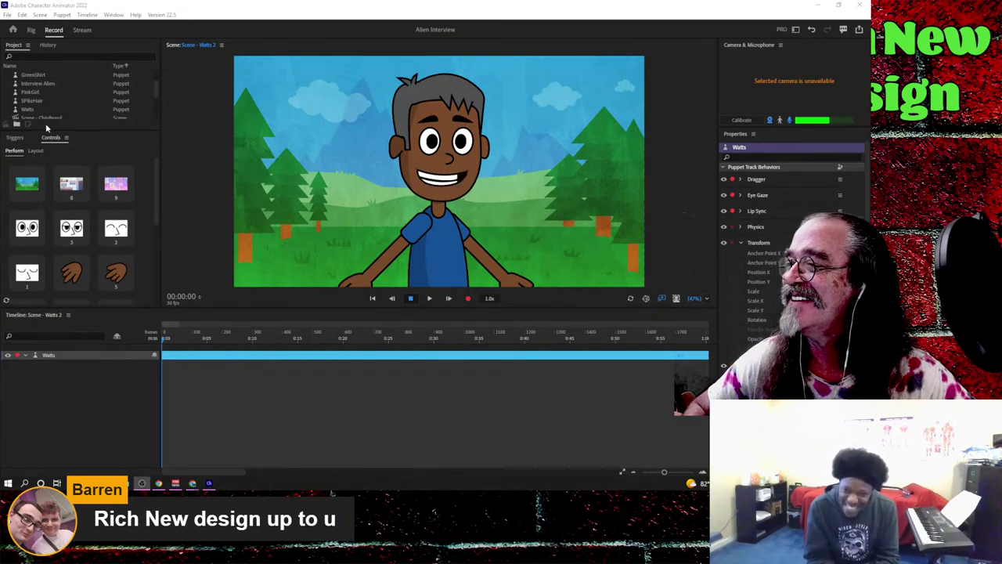
right_click(27, 110)
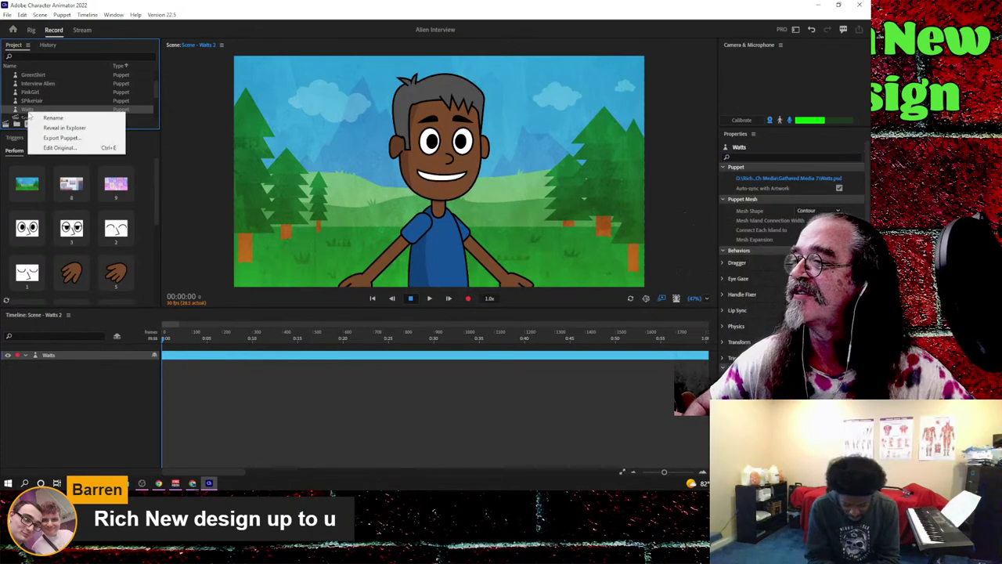
left_click(47, 118)
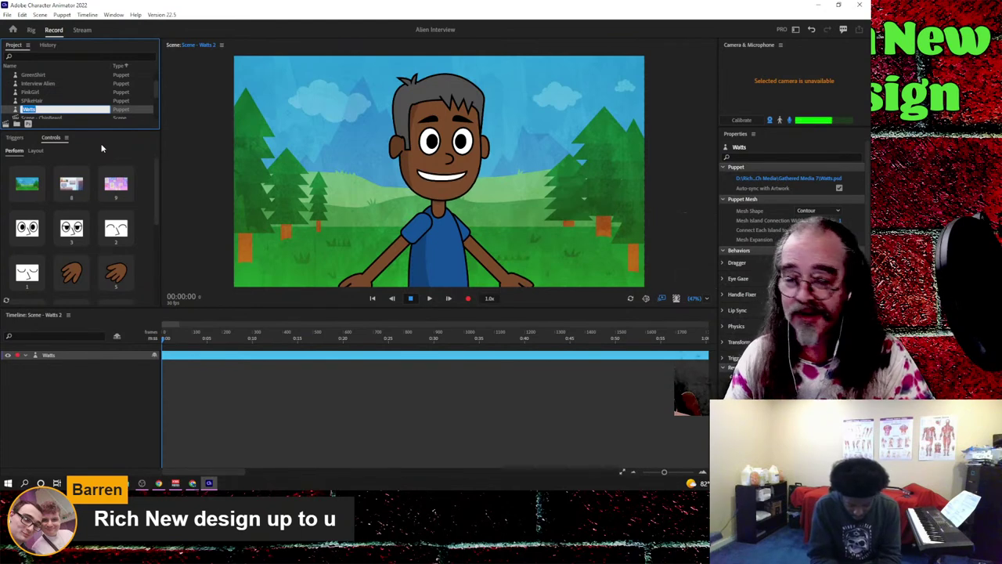
type("GrayHair")
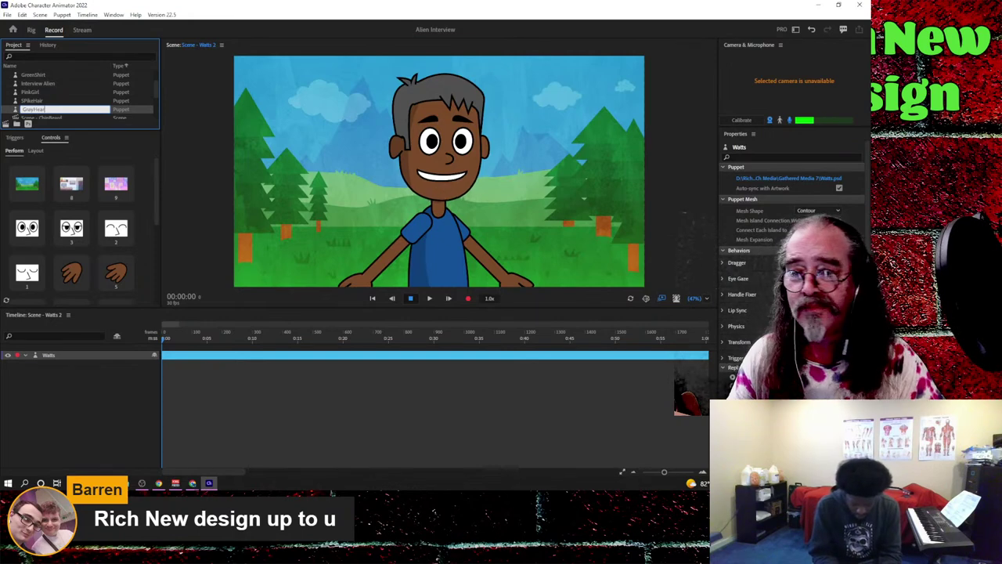
key("Return")
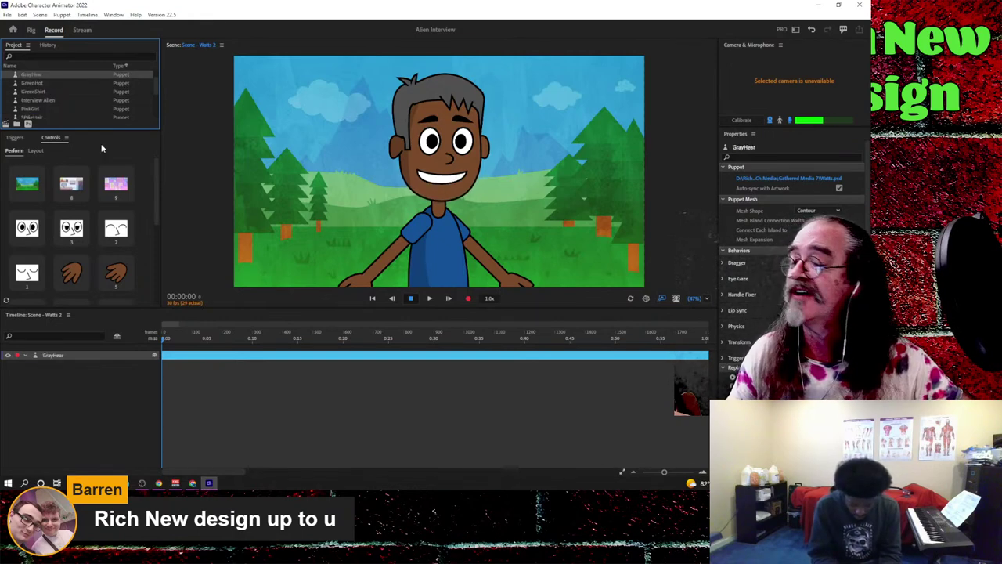